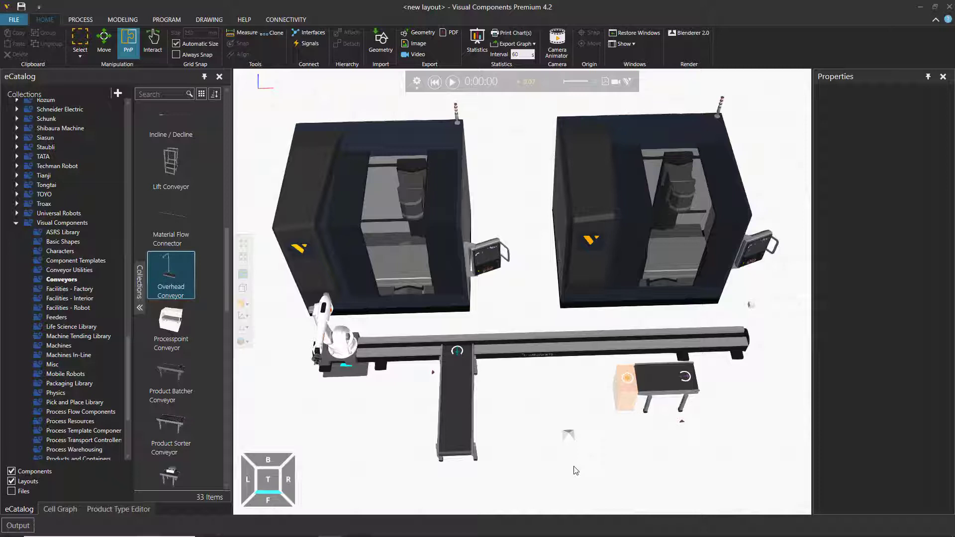
Place a Fence Builder beside the robot, at about X -2250, Y -39, seen in top view
{"action": "scroll", "coordinate": [378, 413], "scroll_direction": "down", "scroll_amount": 2}
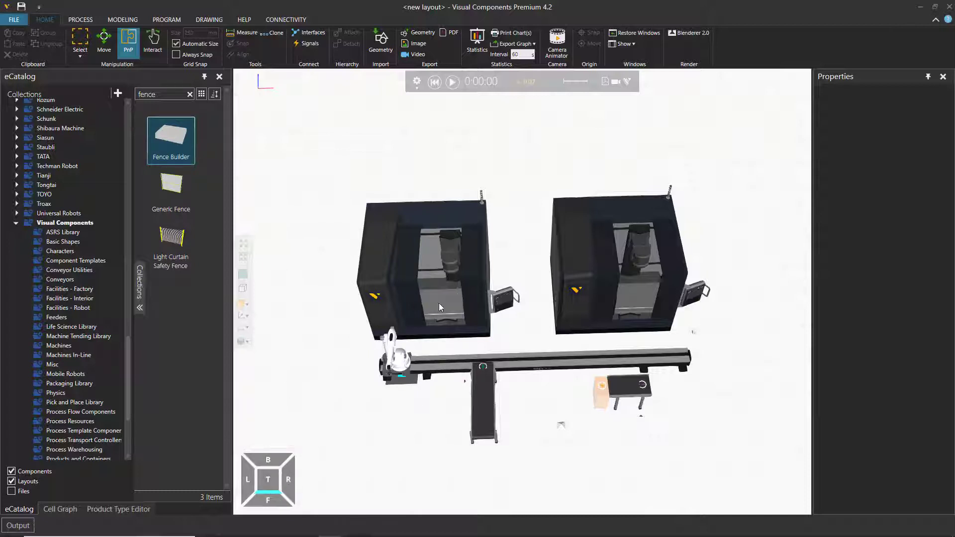
{"action": "left_click", "coordinate": [268, 479]}
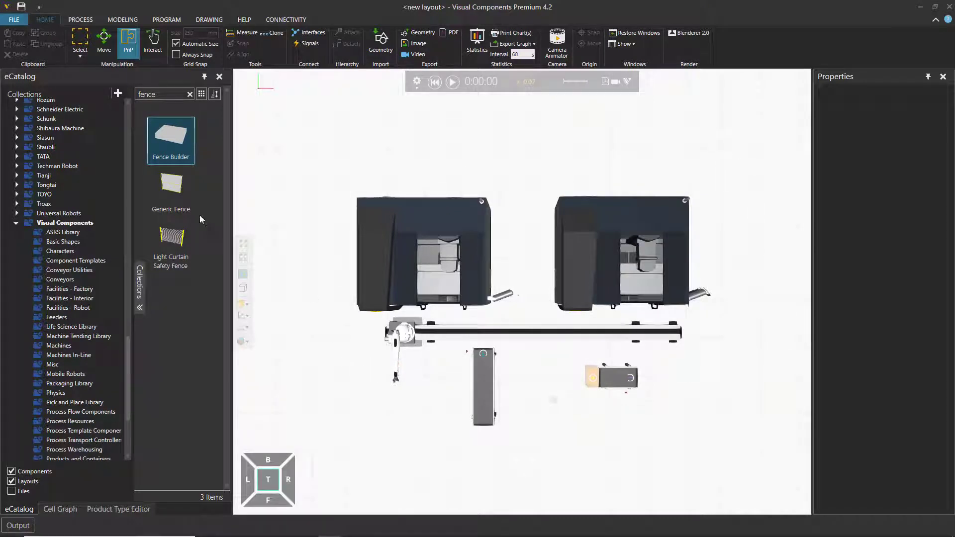
{"action": "left_click_drag", "start_coordinate": [170, 142], "coordinate": [337, 376]}
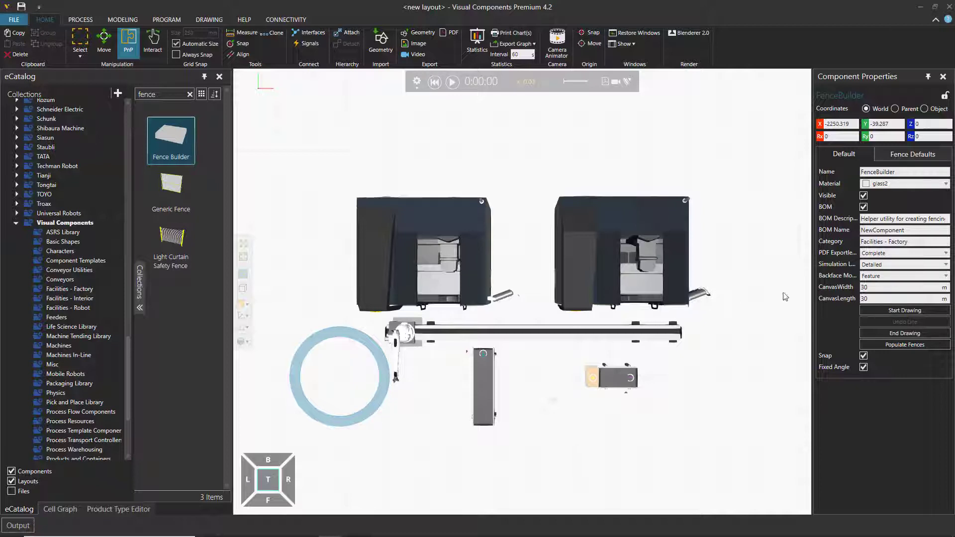
Draw a rectangular fence outline around both machines and the robot track, leaving a front gap for the long conveyor, and end the drawing
{"action": "left_click", "coordinate": [902, 311]}
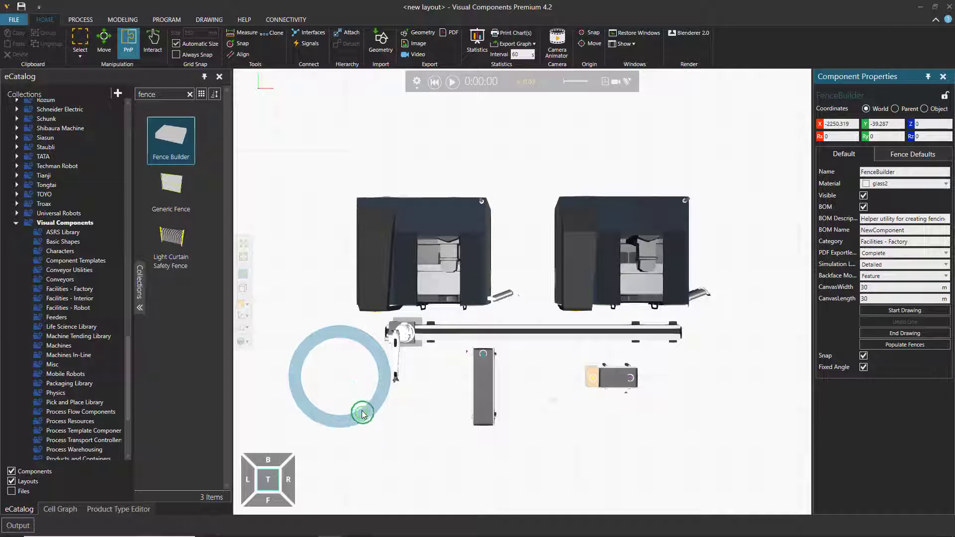
{"action": "left_click", "coordinate": [359, 395]}
{"action": "left_click", "coordinate": [314, 394]}
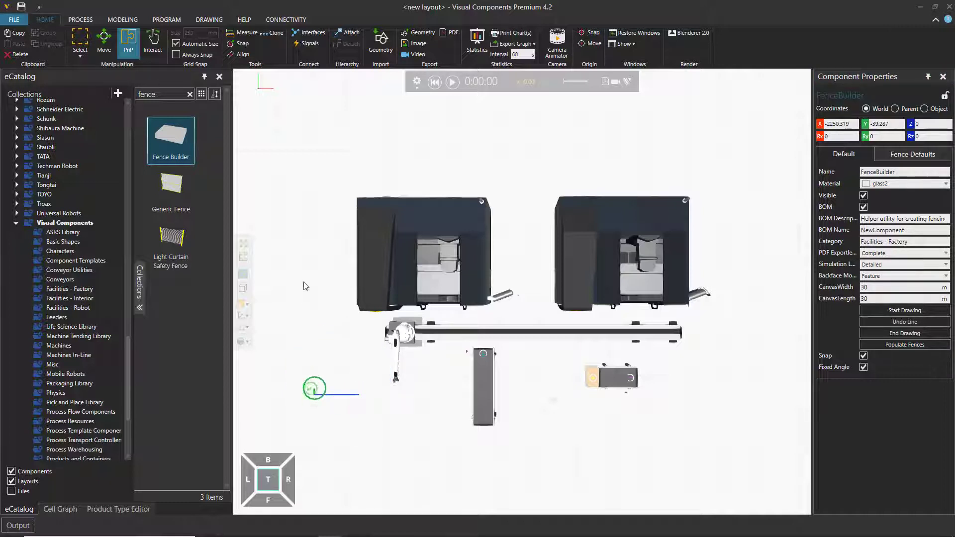
{"action": "left_click", "coordinate": [444, 164]}
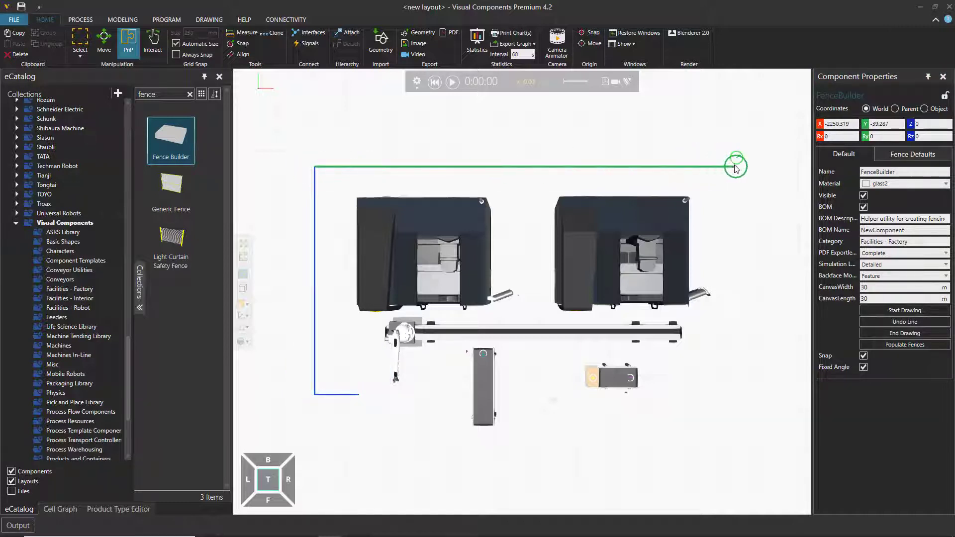
{"action": "left_click", "coordinate": [737, 201]}
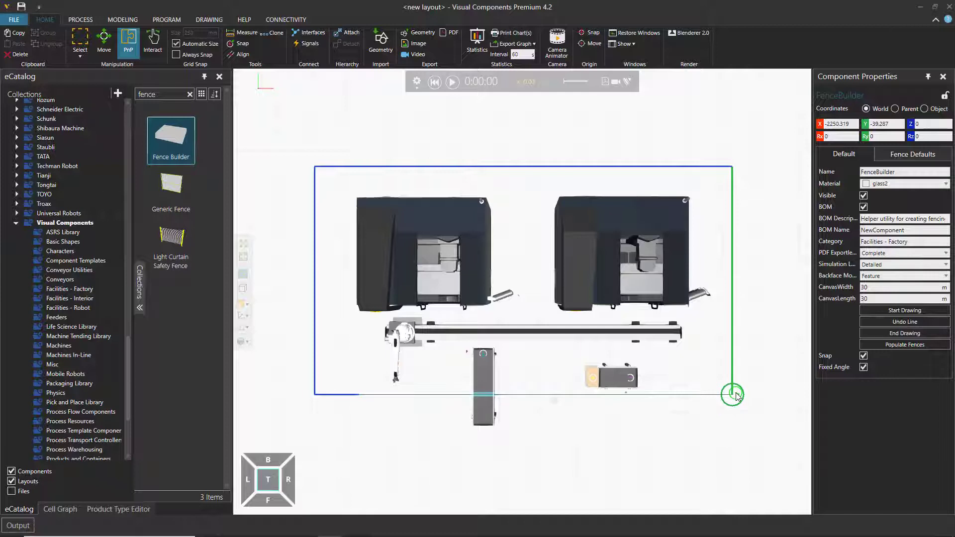
{"action": "left_click", "coordinate": [732, 395]}
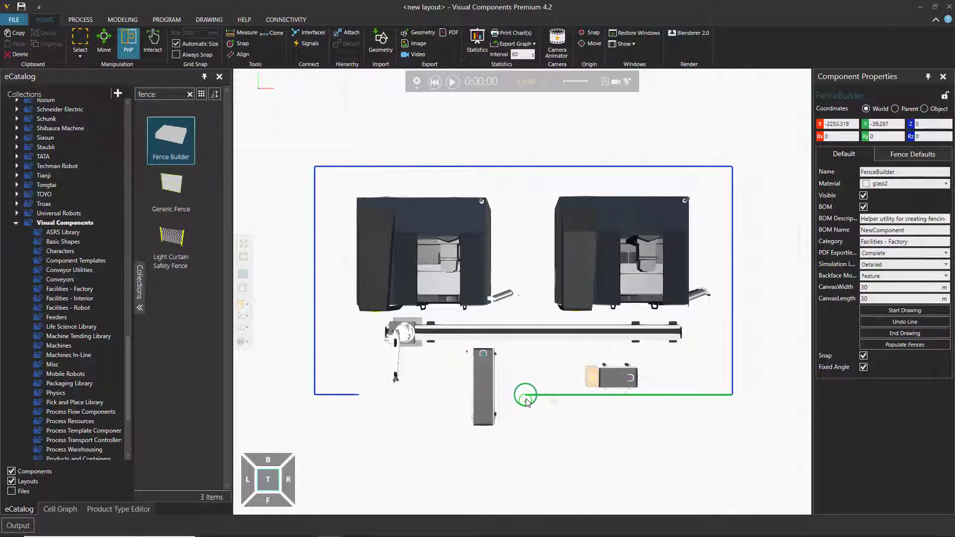
{"action": "left_click", "coordinate": [528, 402]}
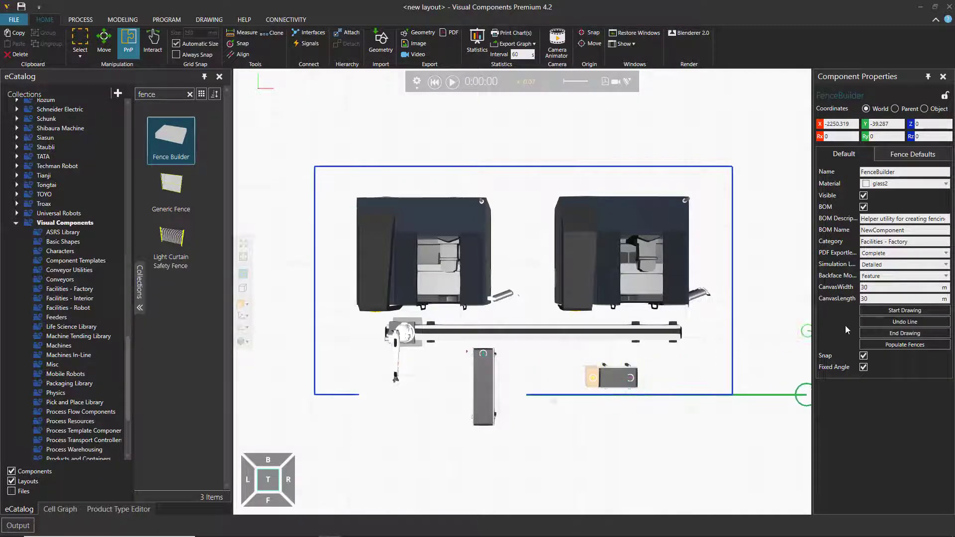
{"action": "left_click", "coordinate": [918, 336]}
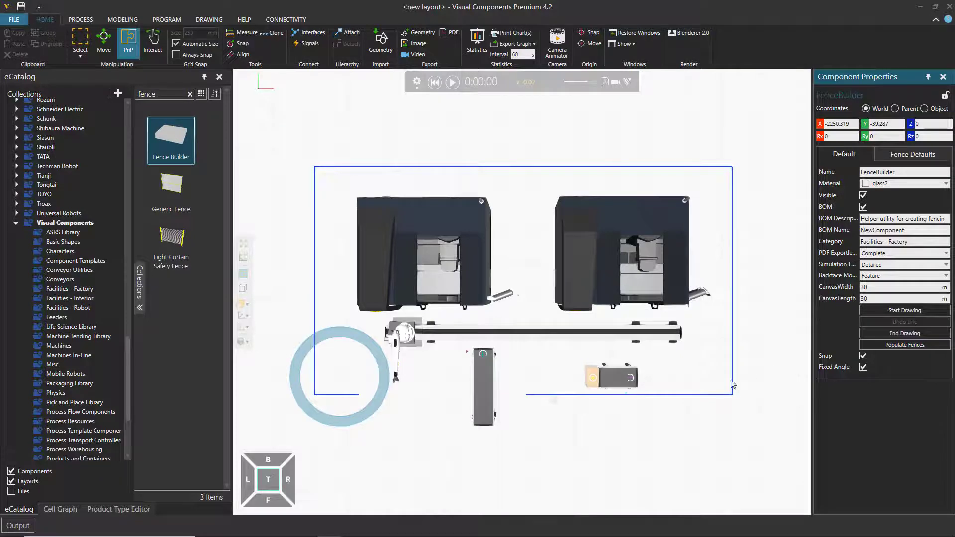
Populate the drawn outline with fences and check the enclosure from several angles
{"action": "right_click_drag", "start_coordinate": [638, 446], "coordinate": [643, 421]}
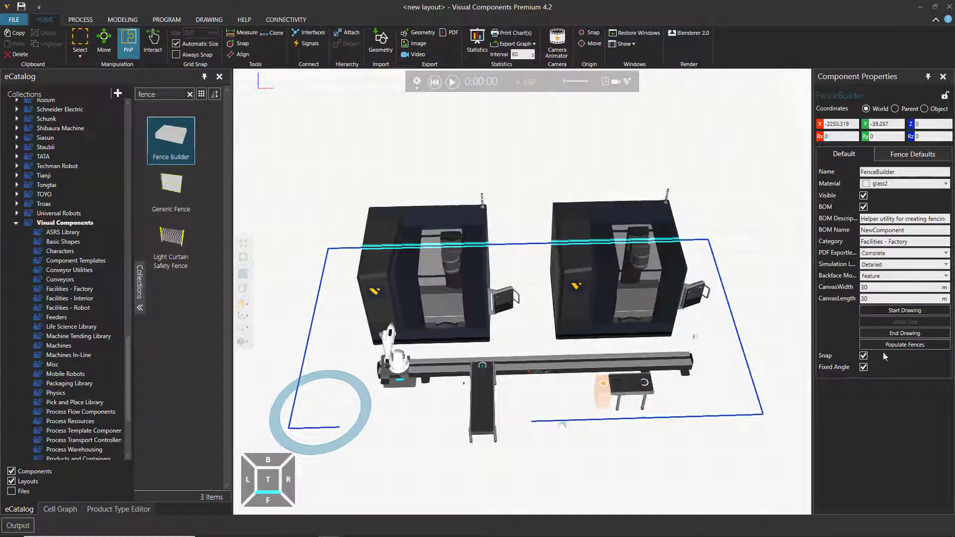
{"action": "left_click", "coordinate": [913, 344]}
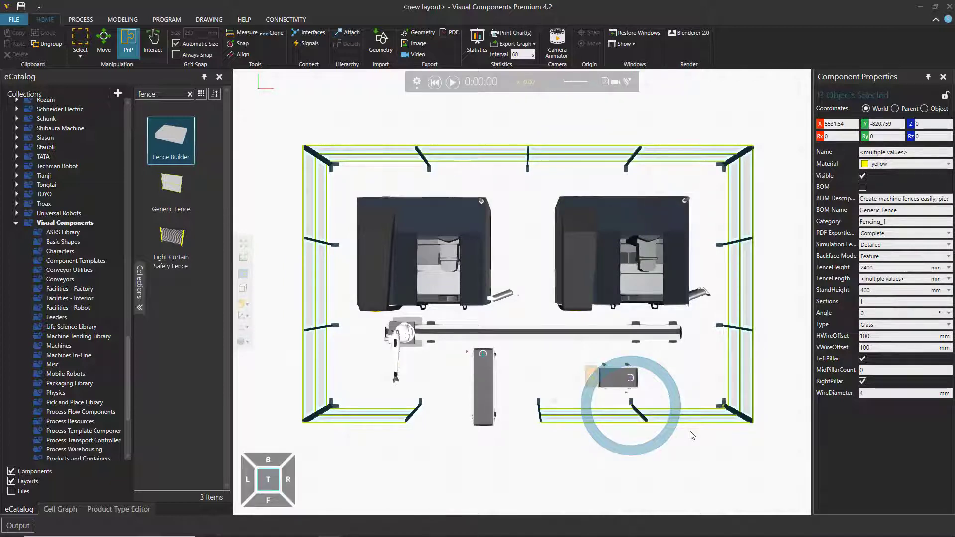
{"action": "right_click_drag", "start_coordinate": [715, 469], "coordinate": [699, 433]}
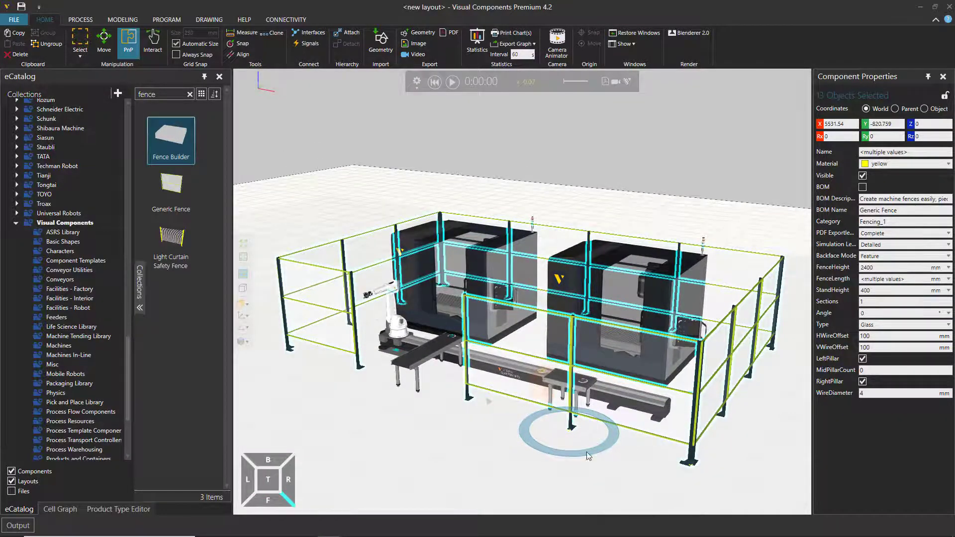
{"action": "right_click_drag", "start_coordinate": [565, 471], "coordinate": [592, 473]}
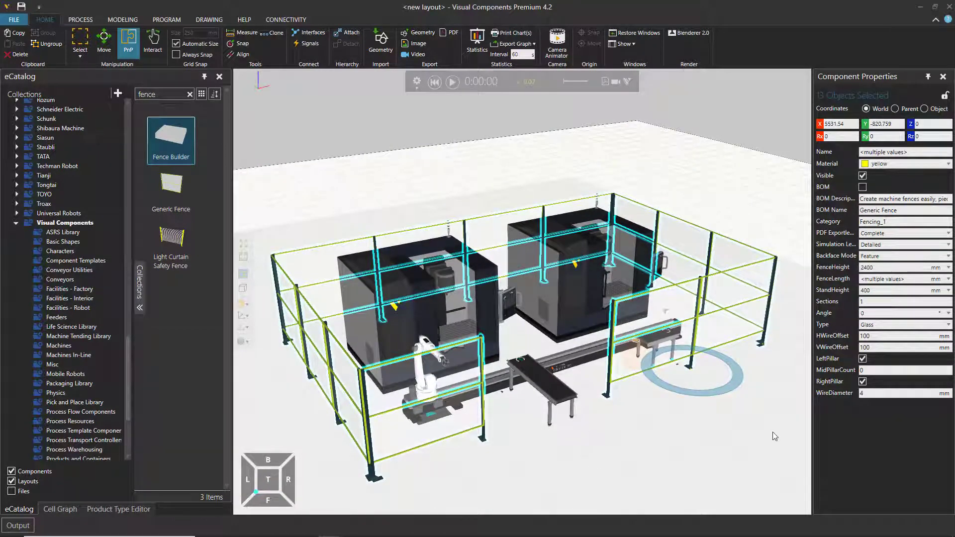
Change the type of all selected fence sections to Wire and inspect the mesh enclosure
{"action": "left_click", "coordinate": [949, 326]}
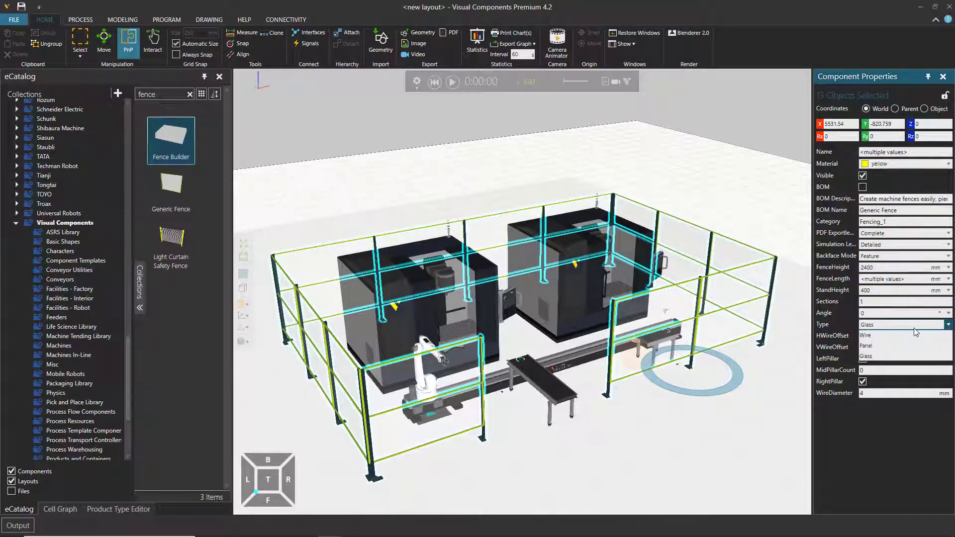
{"action": "left_click", "coordinate": [884, 338]}
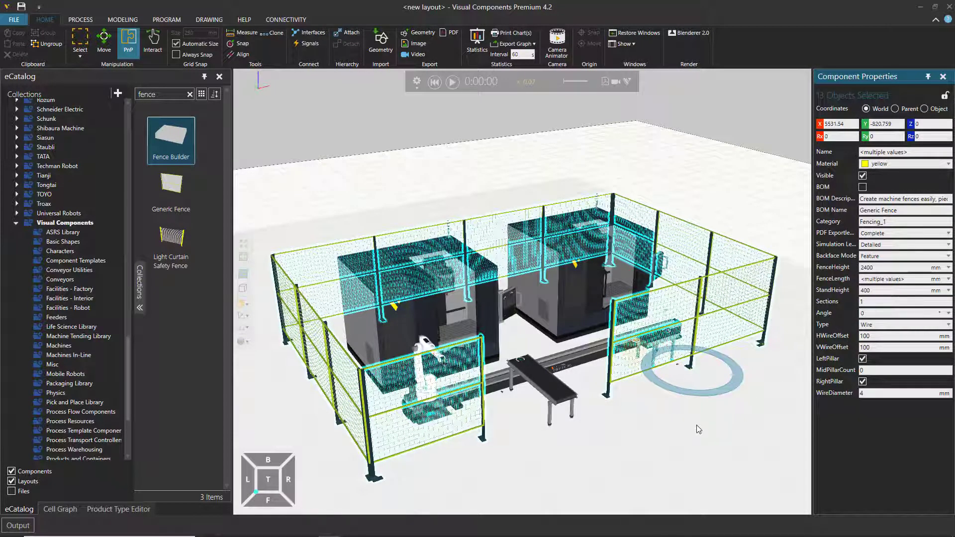
{"action": "left_click", "coordinate": [678, 434]}
{"action": "right_click_drag", "start_coordinate": [661, 450], "coordinate": [457, 462]}
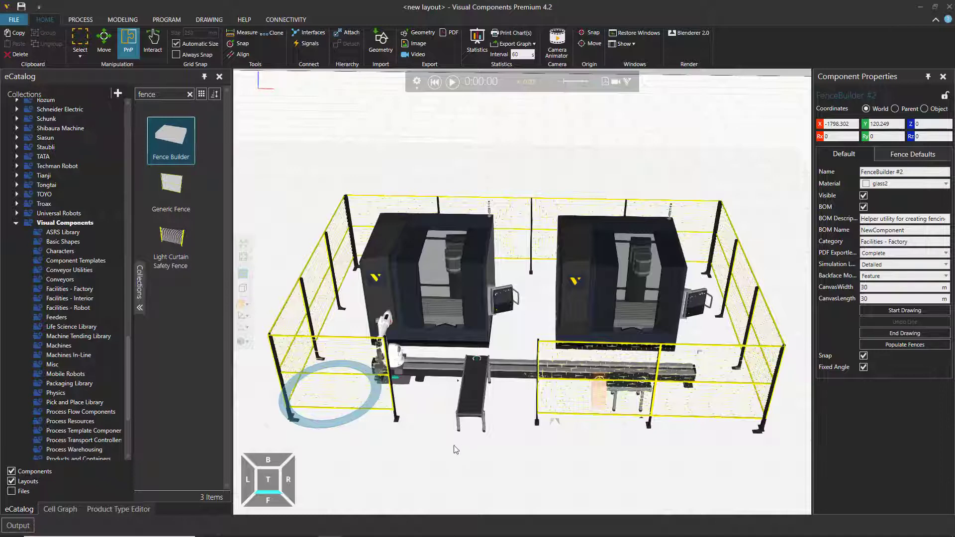
{"action": "right_click_drag", "start_coordinate": [527, 479], "coordinate": [522, 424]}
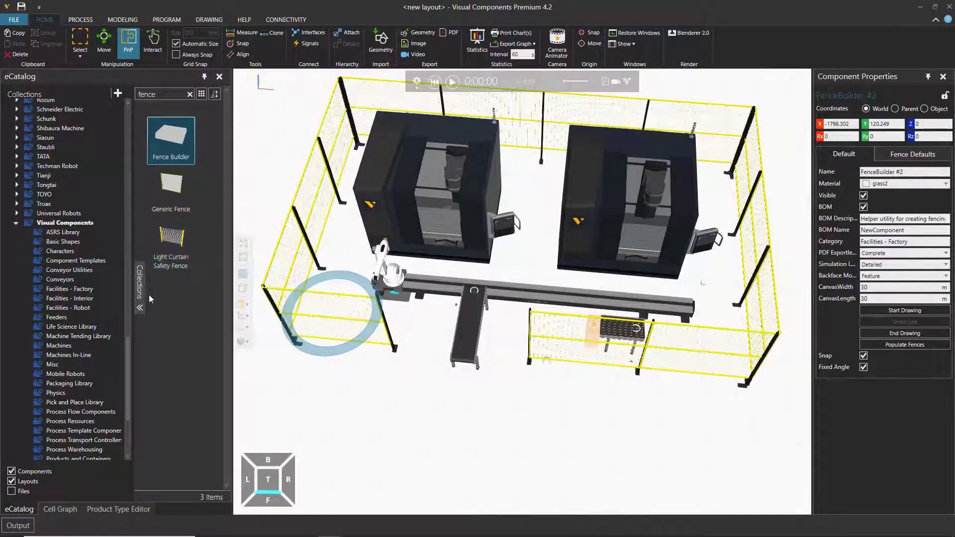
Add a Manual Workstation from the Process Template Components collection, outside the fence at about X 388, Y -3711
{"action": "left_click_drag", "start_coordinate": [127, 355], "coordinate": [127, 382]}
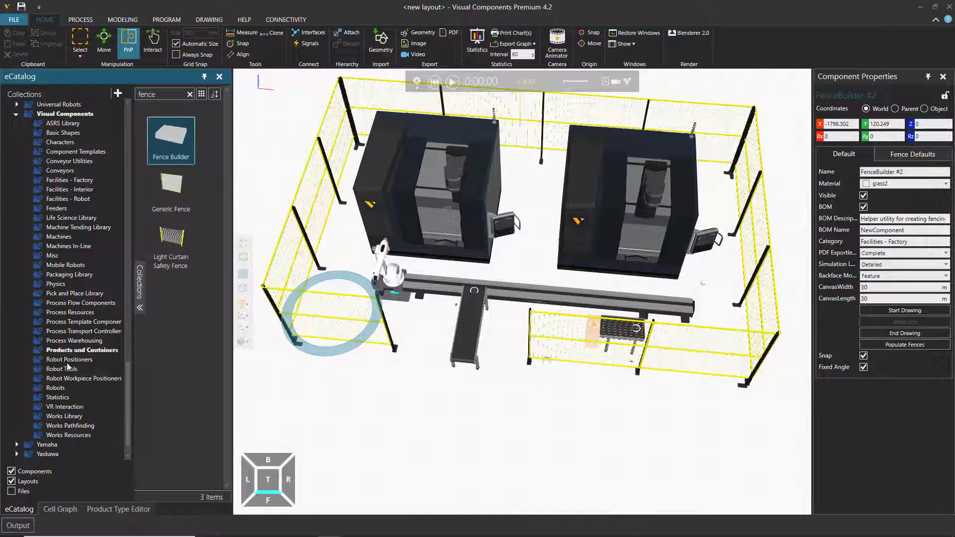
{"action": "left_click", "coordinate": [83, 305]}
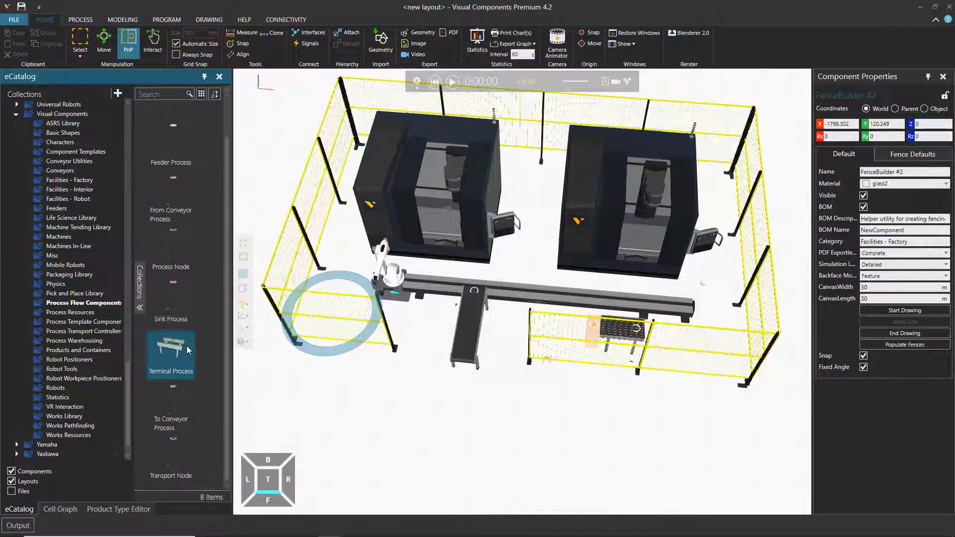
{"action": "left_click", "coordinate": [84, 322]}
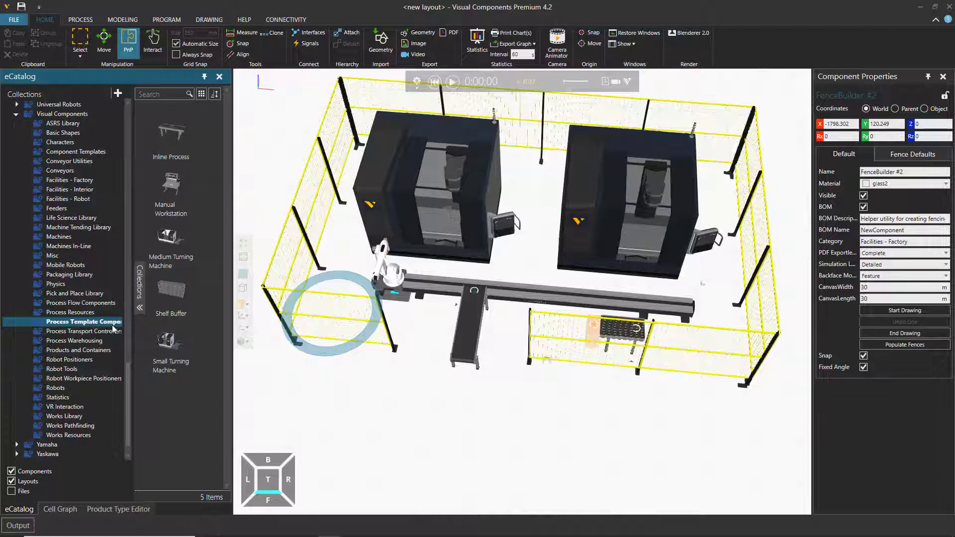
{"action": "left_click", "coordinate": [78, 331], "text": "ctrl"}
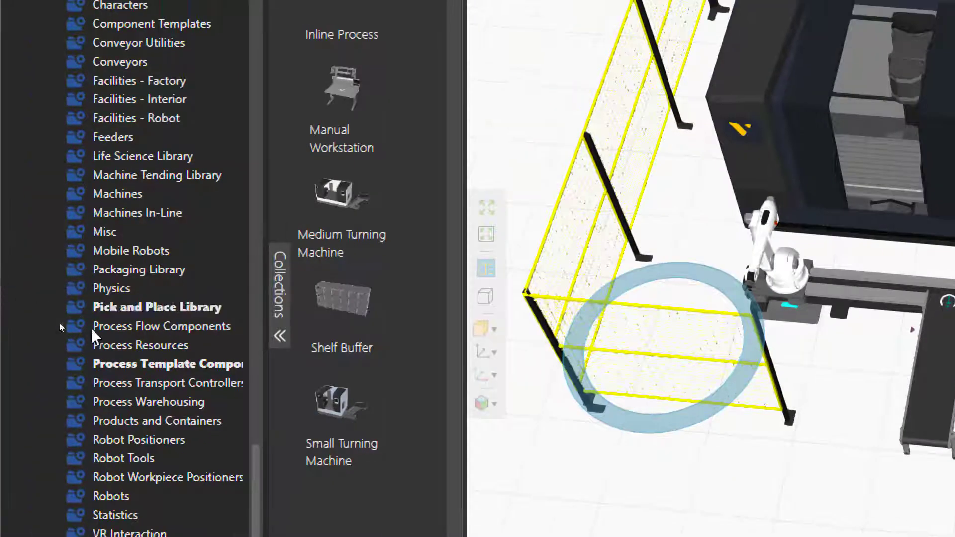
{"action": "left_click", "coordinate": [78, 323]}
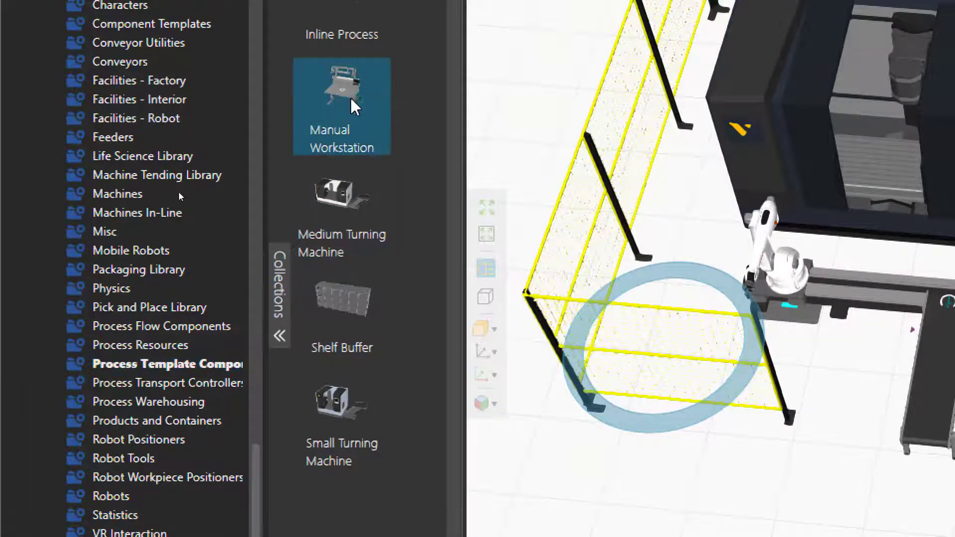
{"action": "mouse_move", "coordinate": [361, 117]}
{"action": "left_click_drag", "start_coordinate": [368, 105], "coordinate": [757, 498]}
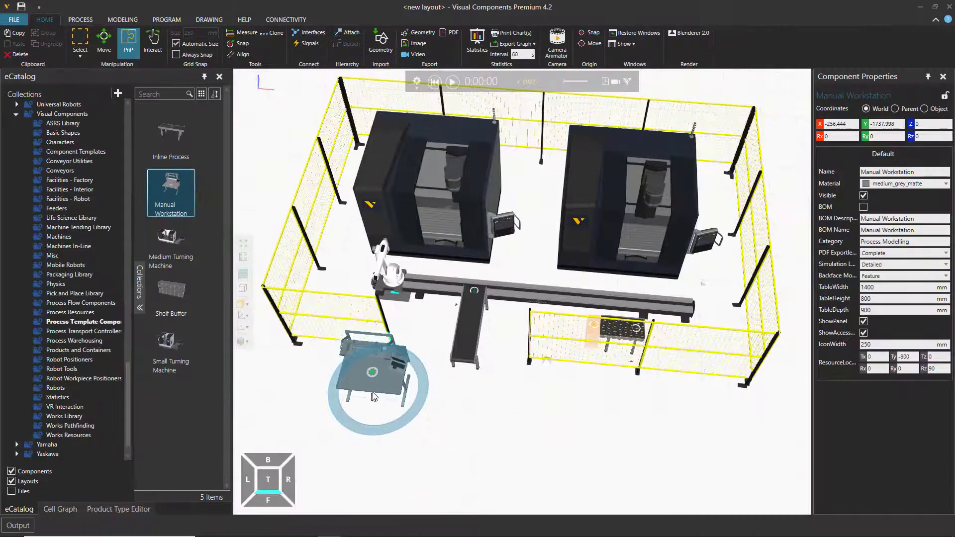
{"action": "left_click_drag", "start_coordinate": [759, 496], "coordinate": [390, 471]}
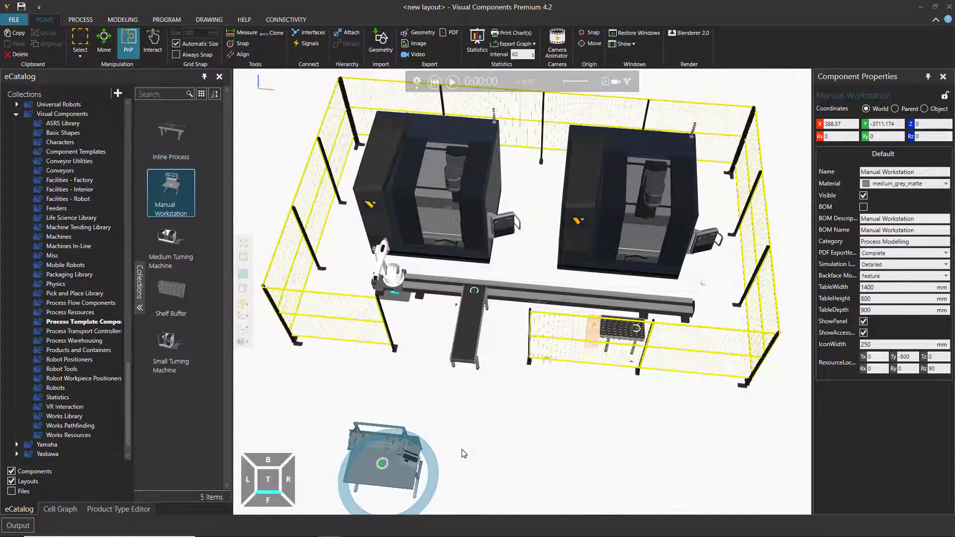
Rotate the manual workstation to 180° about Z and move it farther from the fence, to about X 1400, Y -4250
{"action": "middle_click_drag", "start_coordinate": [461, 451], "coordinate": [469, 417]}
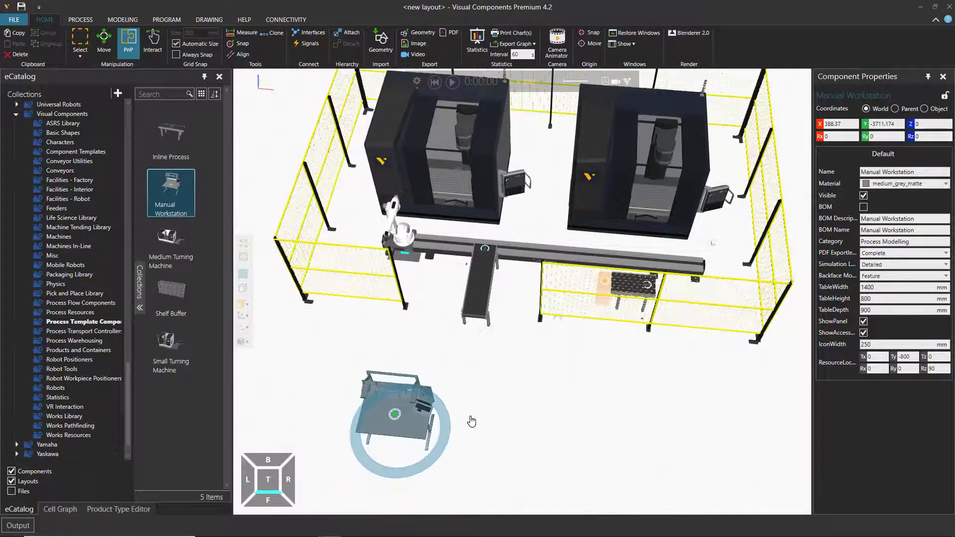
{"action": "left_click", "coordinate": [922, 137]}
{"action": "type", "text": "180"}
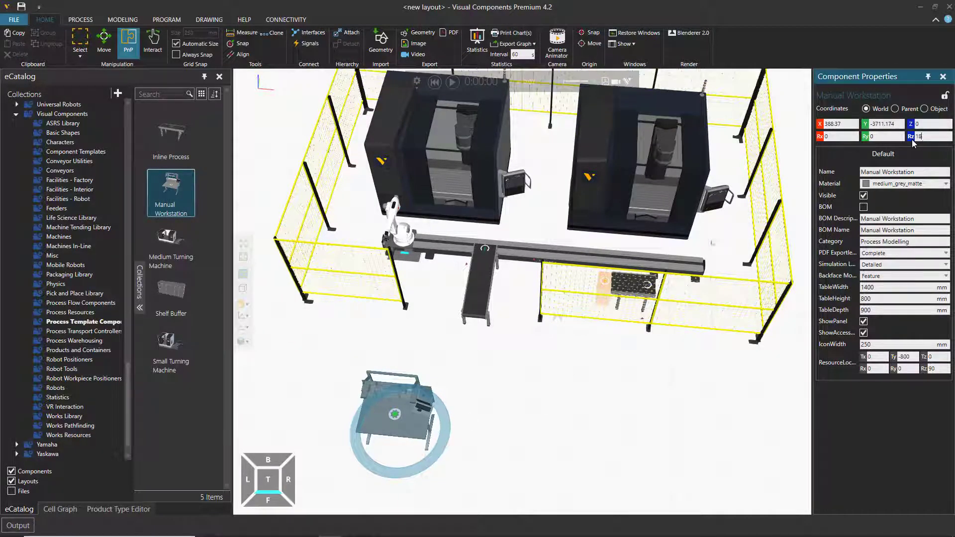
{"action": "key", "text": "Return"}
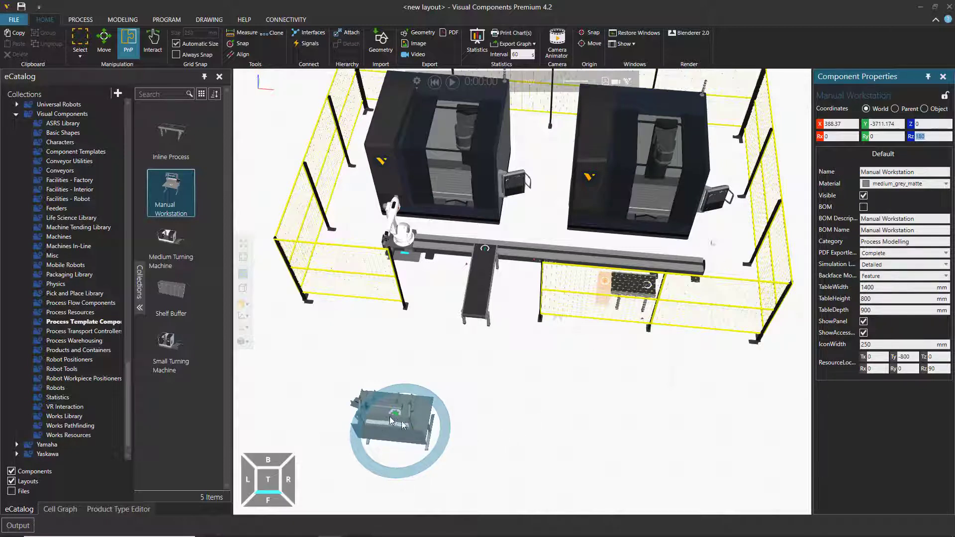
{"action": "left_click_drag", "start_coordinate": [395, 441], "coordinate": [433, 466]}
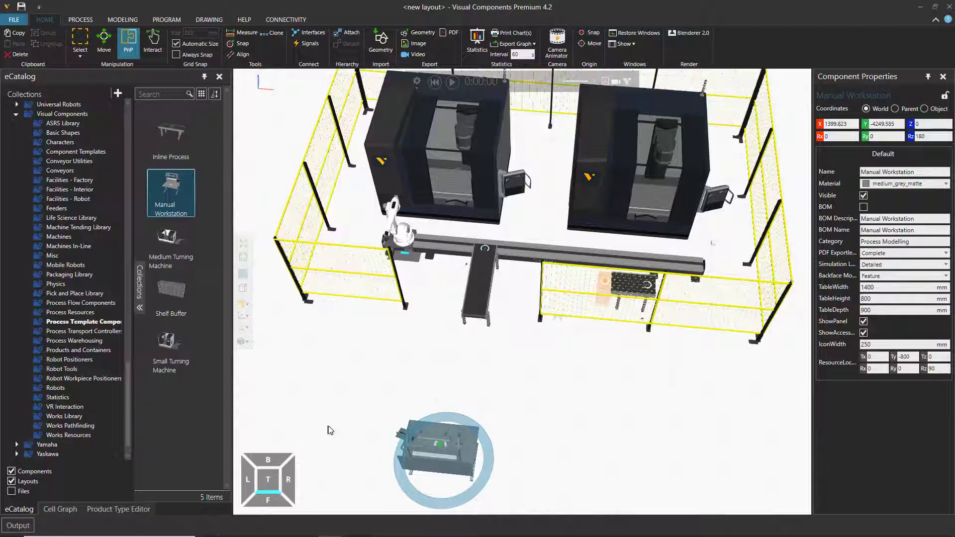
Examine the manual workstation up close from its working side, along with its component properties
{"action": "left_click", "coordinate": [331, 412]}
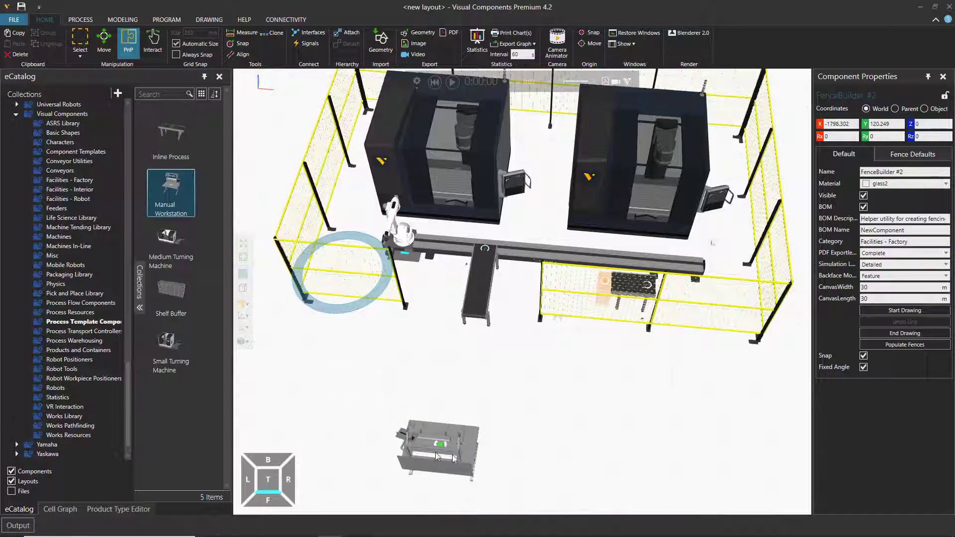
{"action": "right_click_drag", "start_coordinate": [493, 438], "coordinate": [478, 434]}
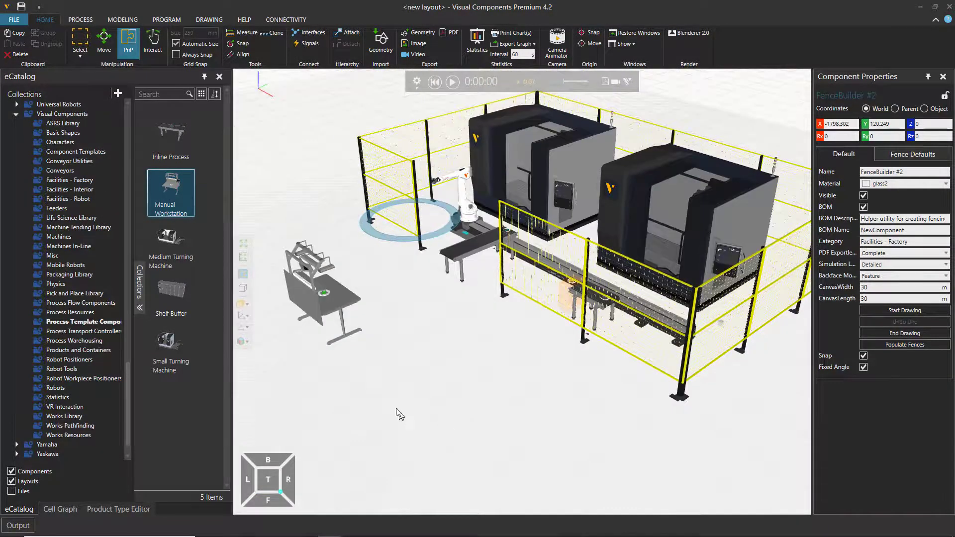
{"action": "right_click_drag", "start_coordinate": [397, 409], "coordinate": [454, 403]}
{"action": "right_click_drag", "start_coordinate": [581, 376], "coordinate": [576, 398]}
{"action": "right_click_drag", "start_coordinate": [576, 279], "coordinate": [584, 344]}
{"action": "scroll", "coordinate": [585, 344], "scroll_direction": "up", "scroll_amount": 5}
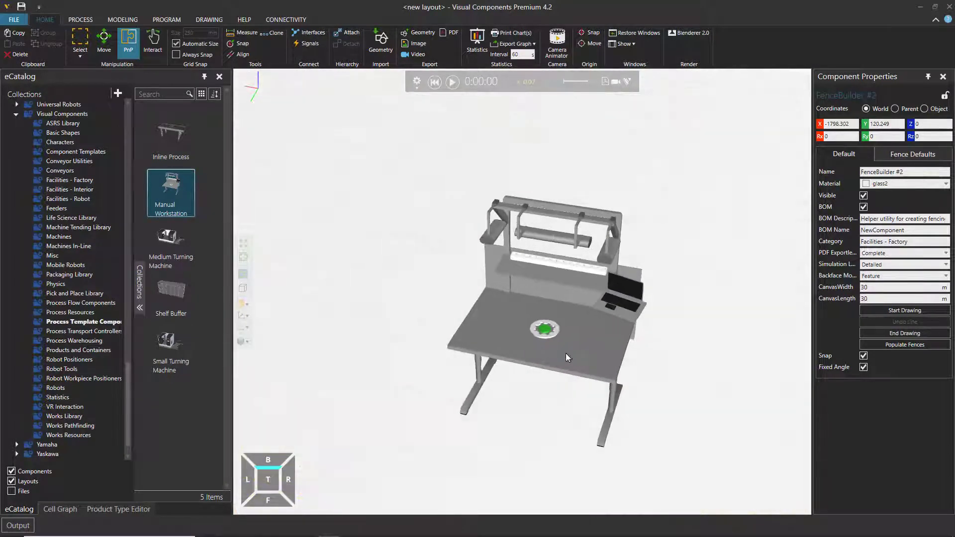
{"action": "right_click_drag", "start_coordinate": [660, 395], "coordinate": [643, 396]}
{"action": "left_click", "coordinate": [569, 372]}
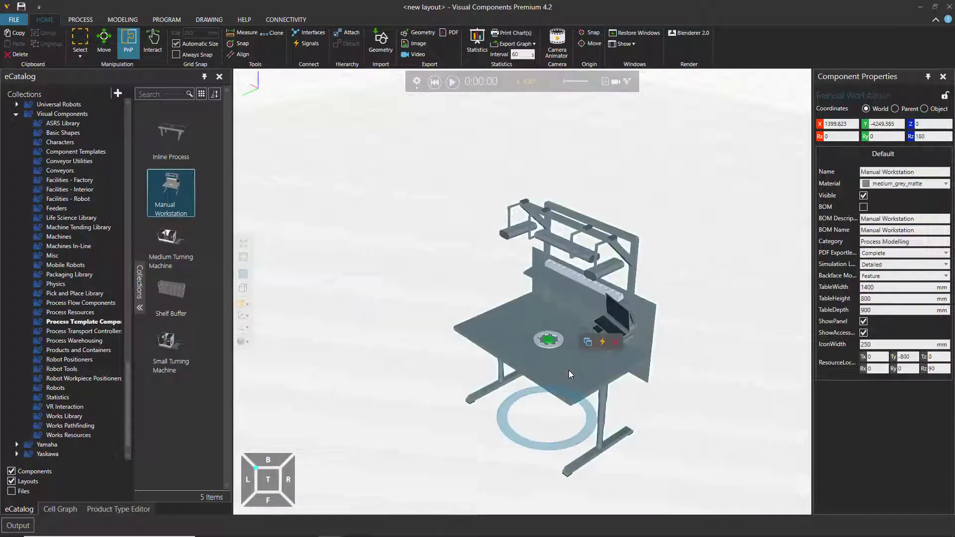
{"action": "left_click", "coordinate": [336, 411]}
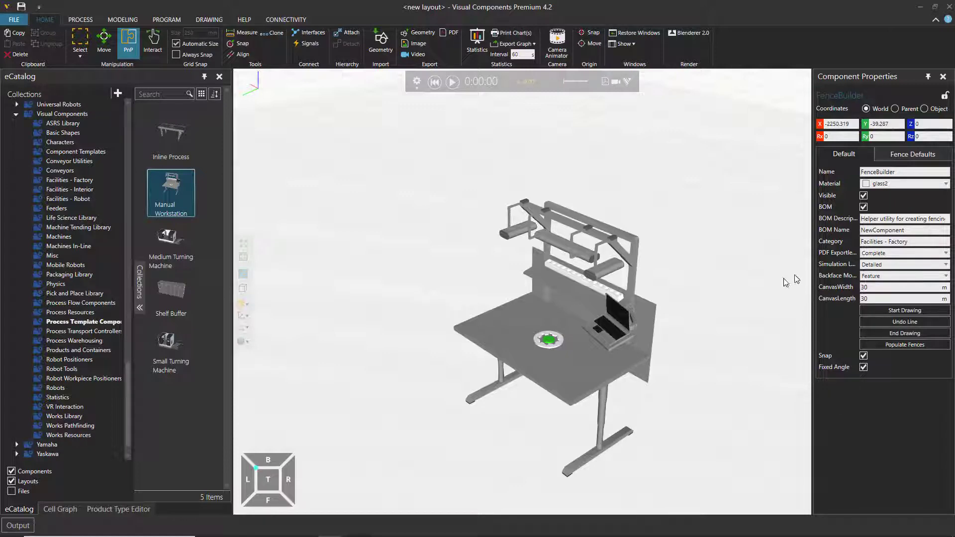
{"action": "left_click", "coordinate": [598, 369]}
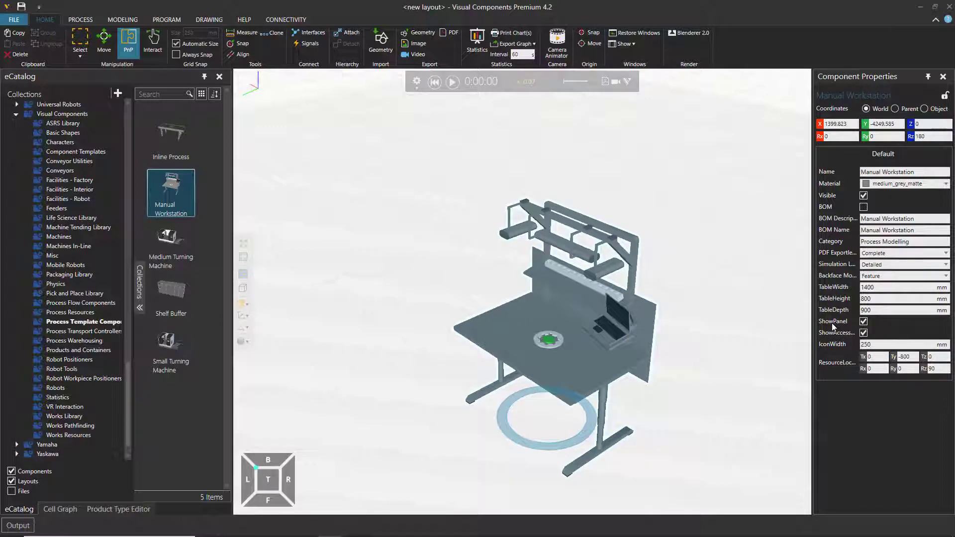
Hide the manual workstation's panel and accessories to compare its appearance, and show both again
{"action": "left_click", "coordinate": [864, 322]}
{"action": "left_click", "coordinate": [864, 322]}
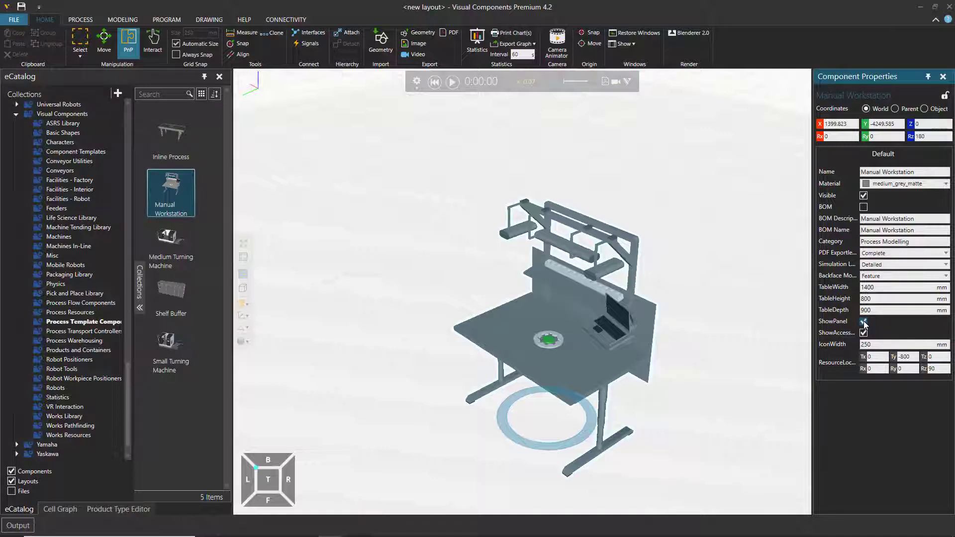
{"action": "left_click", "coordinate": [864, 321]}
{"action": "left_click", "coordinate": [864, 321]}
{"action": "left_click", "coordinate": [864, 322]}
{"action": "left_click", "coordinate": [864, 322]}
{"action": "left_click", "coordinate": [864, 323]}
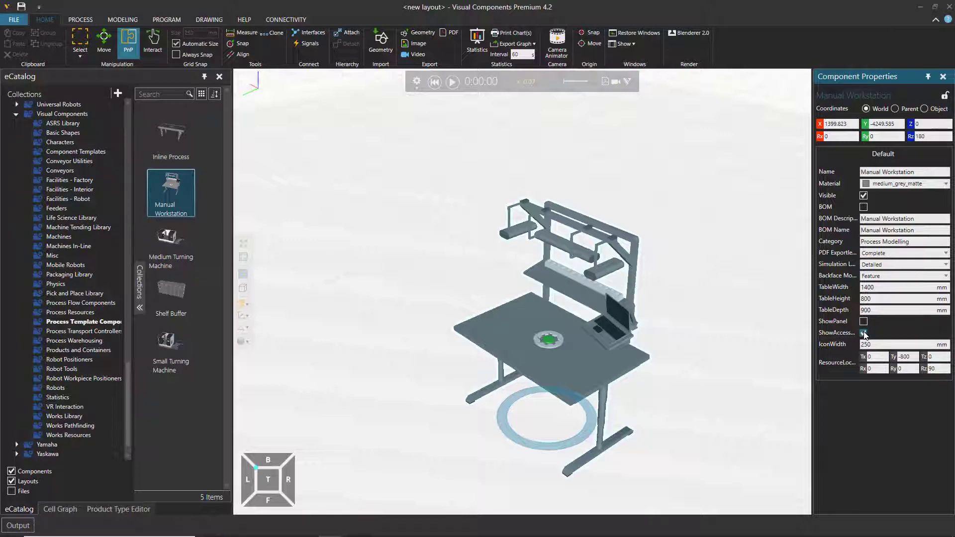
{"action": "left_click", "coordinate": [863, 333]}
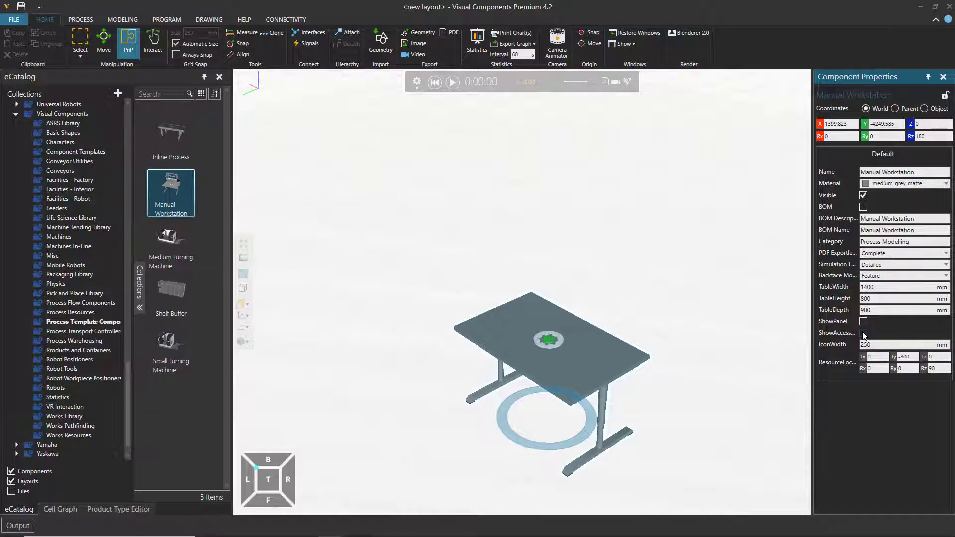
{"action": "left_click", "coordinate": [864, 333]}
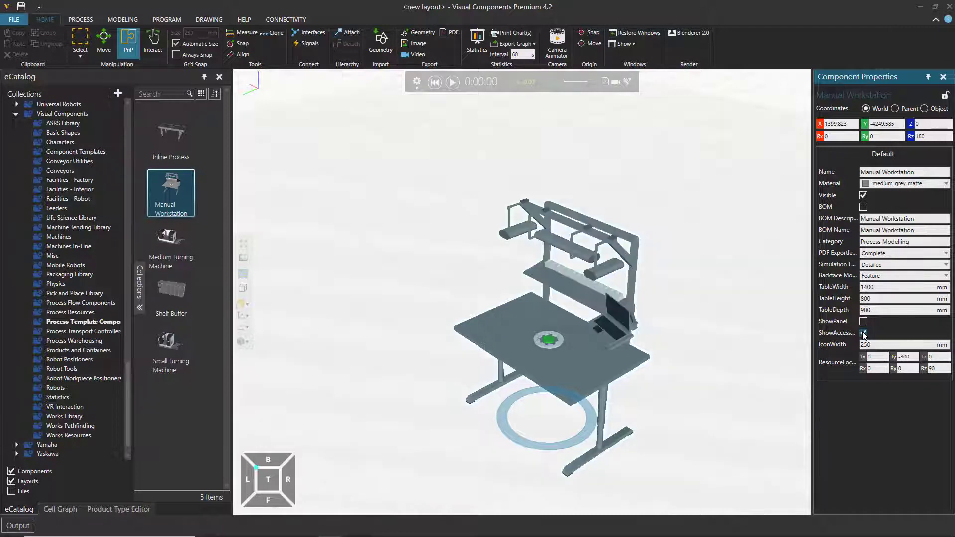
{"action": "left_click", "coordinate": [863, 322]}
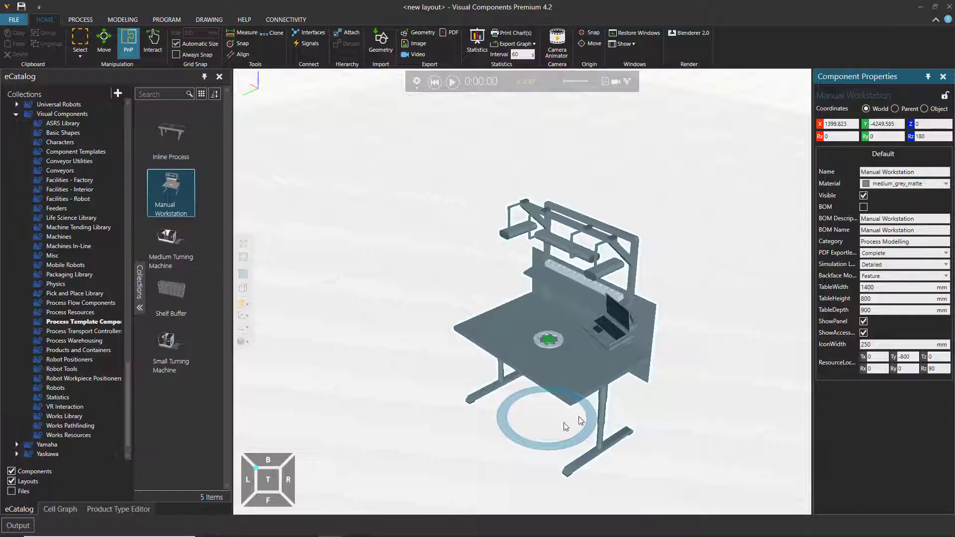
Add a Human (Anna) from the Process Resources collection outside the fence, at about X -1836, Y -1607
{"action": "right_click_drag", "start_coordinate": [479, 463], "coordinate": [480, 361]}
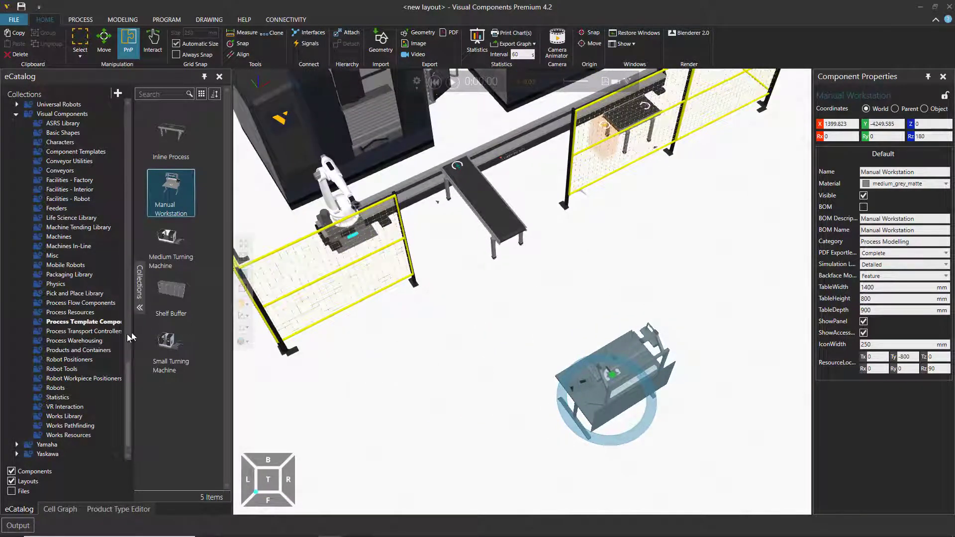
{"action": "left_click", "coordinate": [80, 313]}
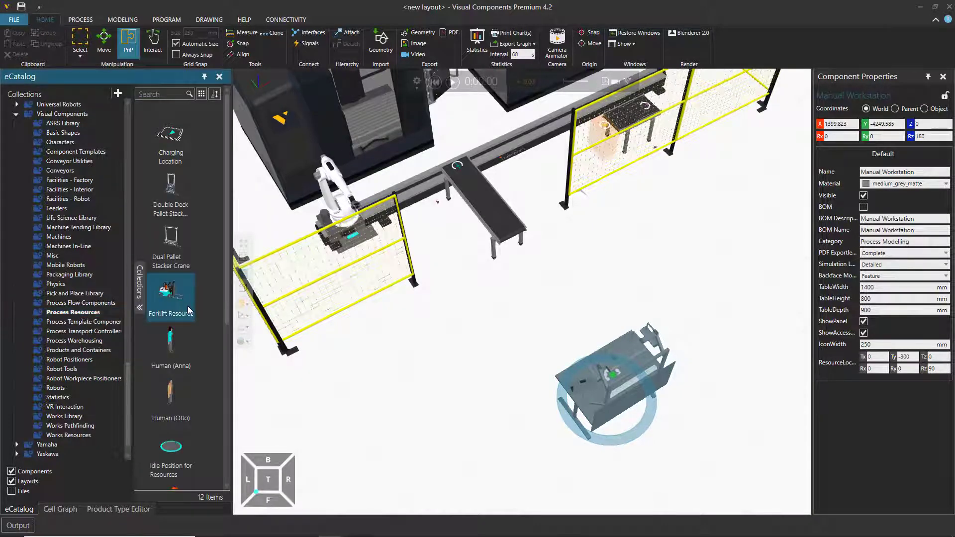
{"action": "scroll", "coordinate": [188, 311], "scroll_direction": "down", "scroll_amount": 3}
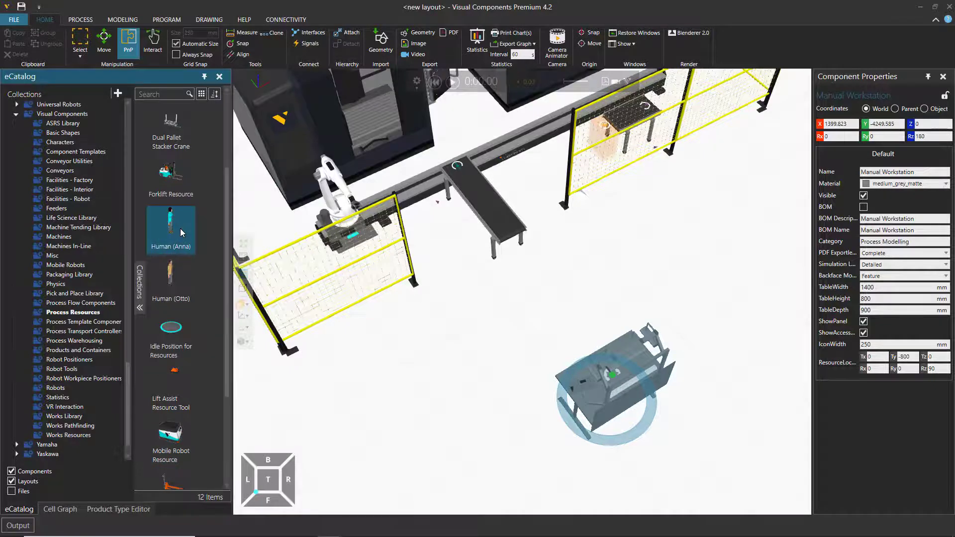
{"action": "scroll", "coordinate": [182, 233], "scroll_direction": "down", "scroll_amount": 3}
{"action": "mouse_move", "coordinate": [183, 328]}
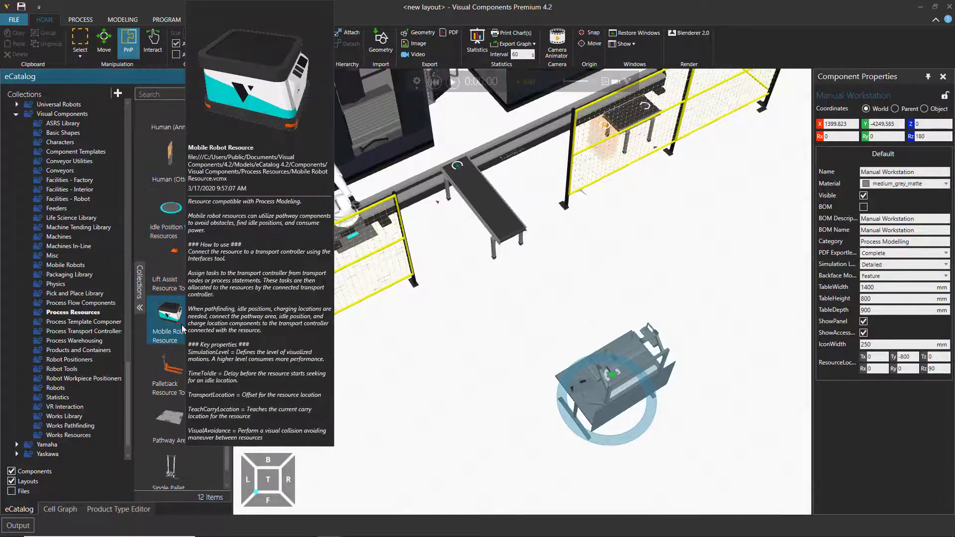
{"action": "scroll", "coordinate": [188, 361], "scroll_direction": "up", "scroll_amount": 5}
{"action": "mouse_move", "coordinate": [190, 354]}
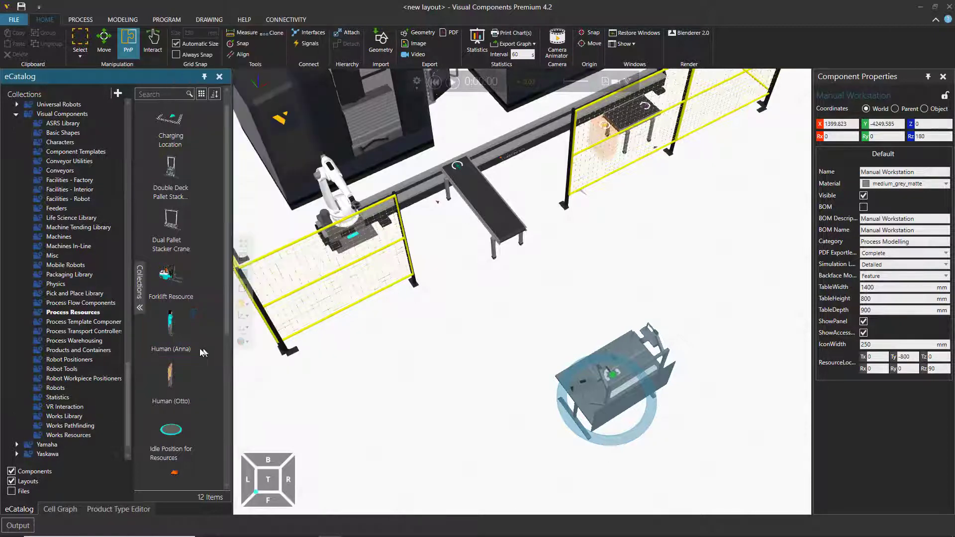
{"action": "left_click_drag", "start_coordinate": [174, 336], "coordinate": [342, 379]}
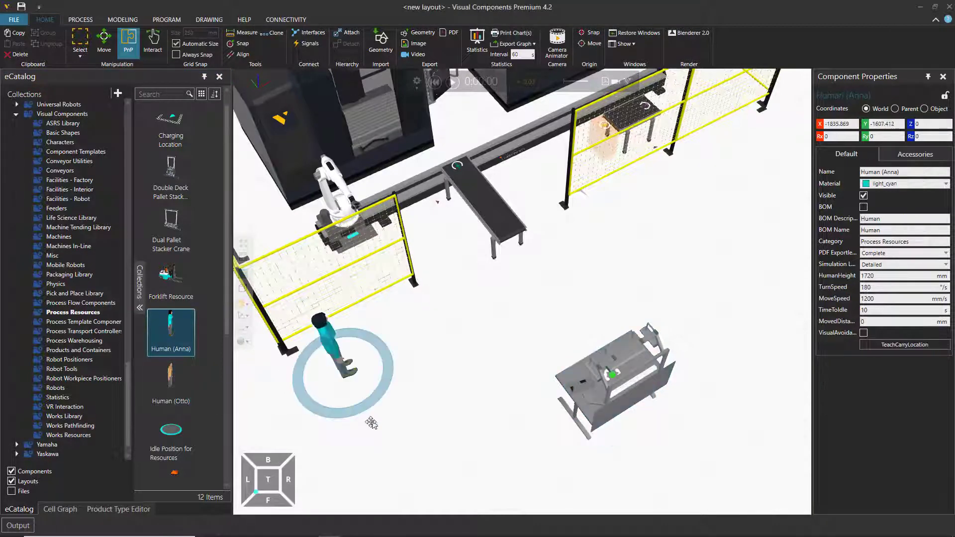
Move the human between the conveyor and the manual workstation, to about X 893, Y -2349, and view it up close
{"action": "right_click_drag", "start_coordinate": [370, 422], "coordinate": [356, 385]}
{"action": "left_click_drag", "start_coordinate": [336, 311], "coordinate": [515, 303]}
{"action": "scroll", "coordinate": [519, 288], "scroll_direction": "up", "scroll_amount": 4}
{"action": "scroll", "coordinate": [521, 293], "scroll_direction": "up", "scroll_amount": 5}
{"action": "mouse_move", "coordinate": [522, 300]}
{"action": "right_mouse_down"}
{"action": "mouse_move", "coordinate": [535, 314]}
{"action": "mouse_move", "coordinate": [519, 303]}
{"action": "right_mouse_up"}
{"action": "right_click_drag", "start_coordinate": [512, 242], "coordinate": [505, 341]}
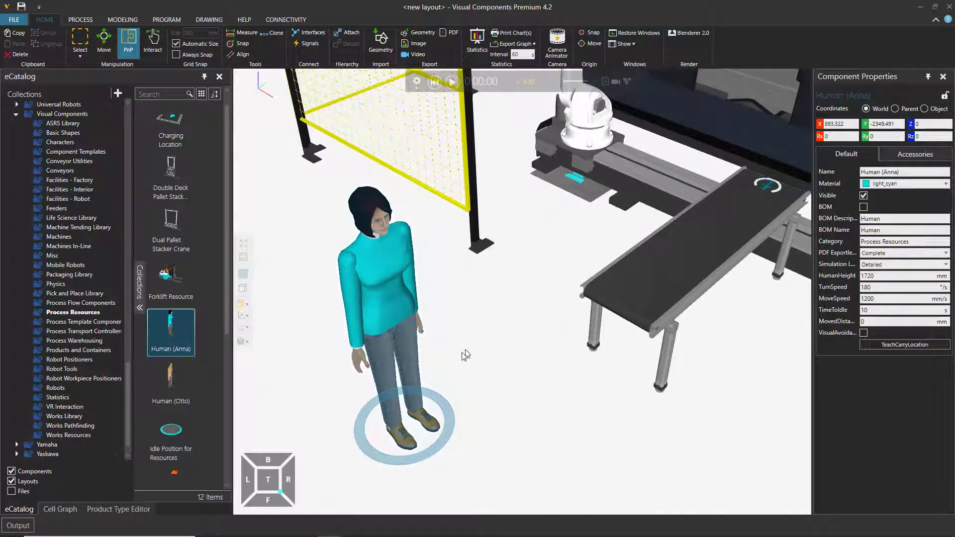
{"action": "left_click", "coordinate": [454, 364]}
Set the human's height to 1620 mm
{"action": "left_click", "coordinate": [866, 276]}
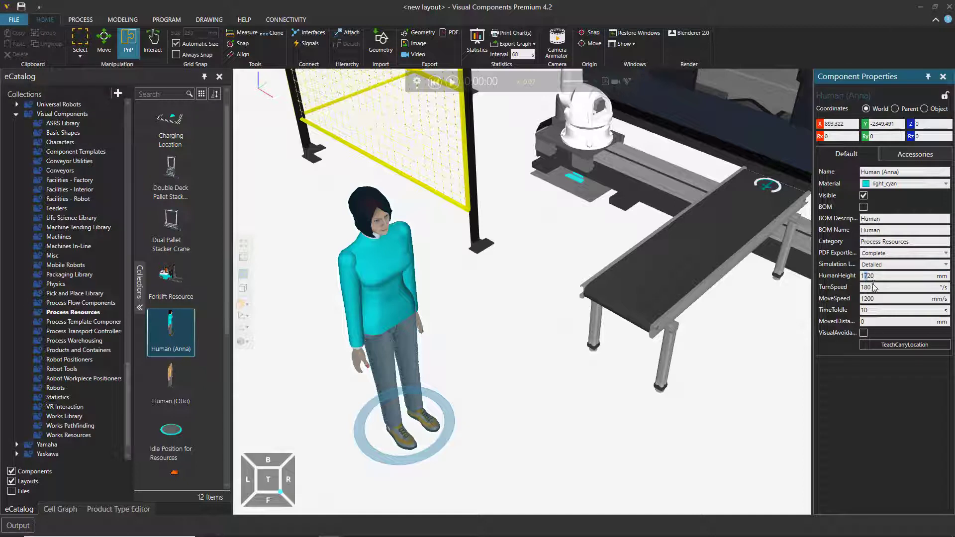
{"action": "key", "text": "BackSpace"}
{"action": "type", "text": "6"}
{"action": "key", "text": "Return"}
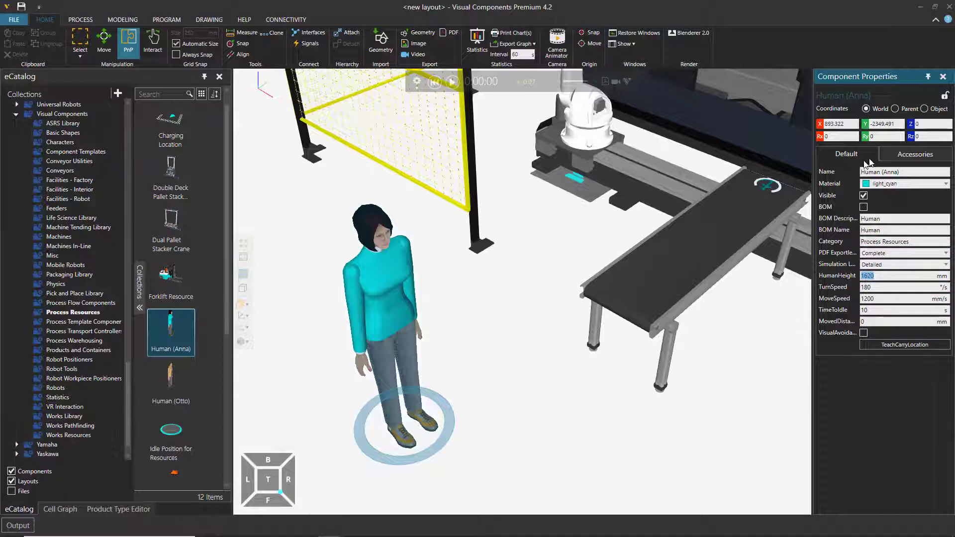
Try the safety glasses and helmet accessories on the human, remove both, and return to its default properties
{"action": "left_click", "coordinate": [908, 154]}
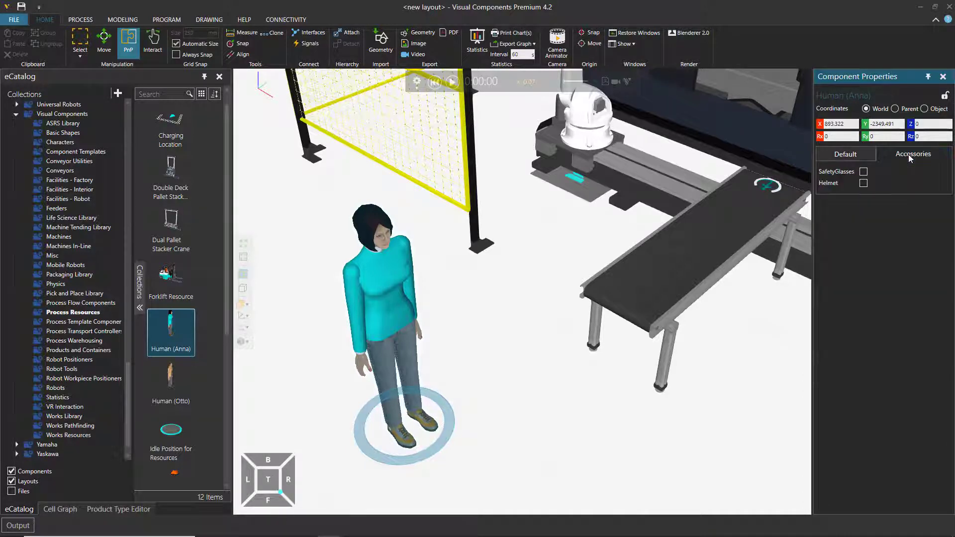
{"action": "left_click", "coordinate": [864, 171]}
{"action": "scroll", "coordinate": [384, 250], "scroll_direction": "up", "scroll_amount": 2}
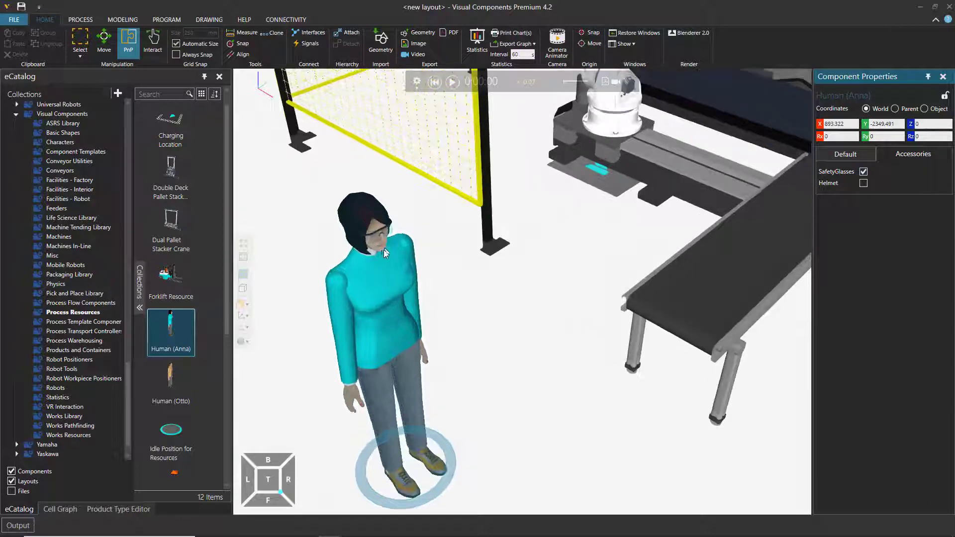
{"action": "scroll", "coordinate": [383, 250], "scroll_direction": "up", "scroll_amount": 2}
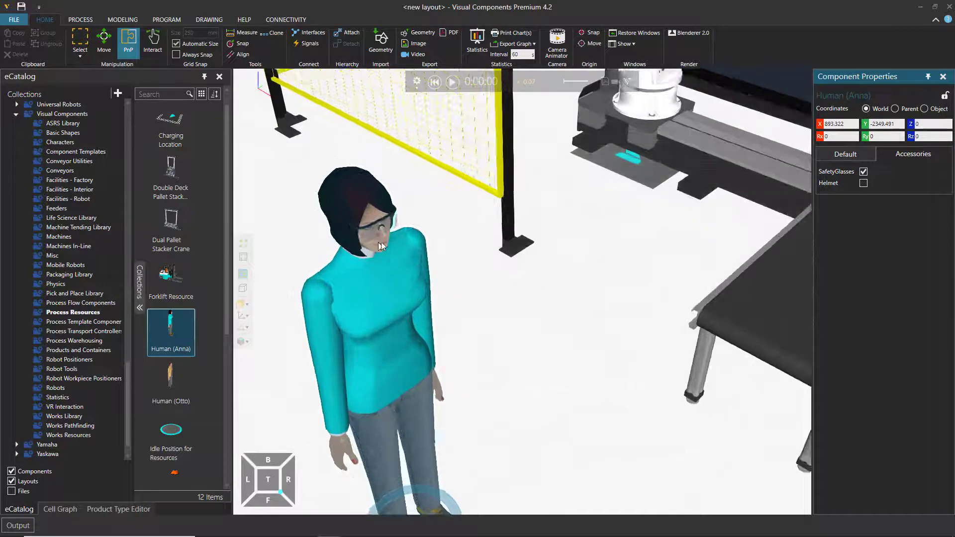
{"action": "left_click", "coordinate": [864, 183]}
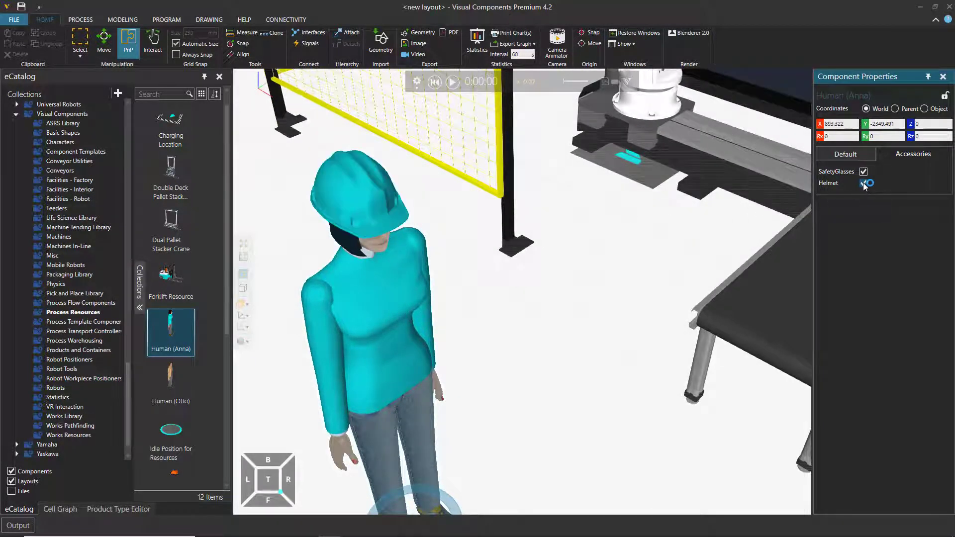
{"action": "left_click", "coordinate": [864, 183]}
{"action": "left_click", "coordinate": [864, 172]}
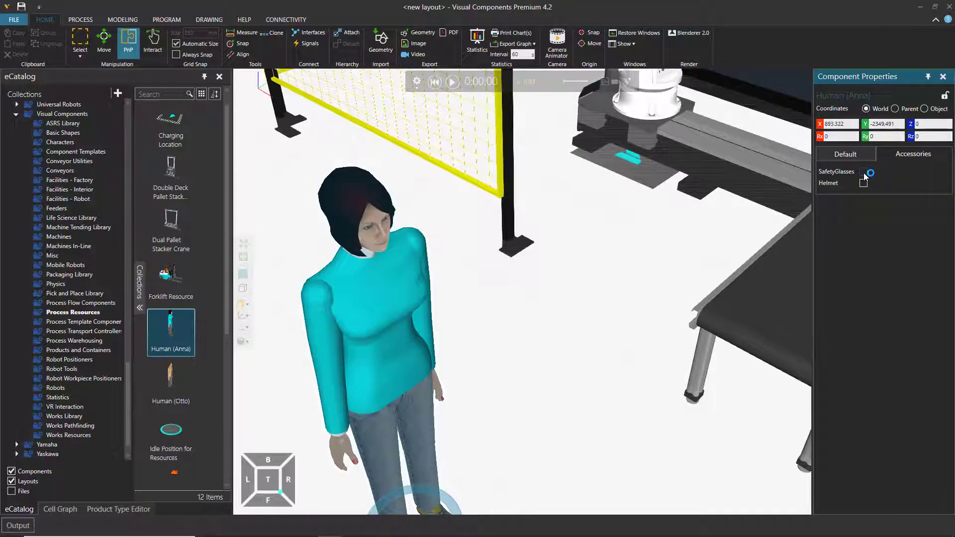
{"action": "left_click", "coordinate": [845, 155]}
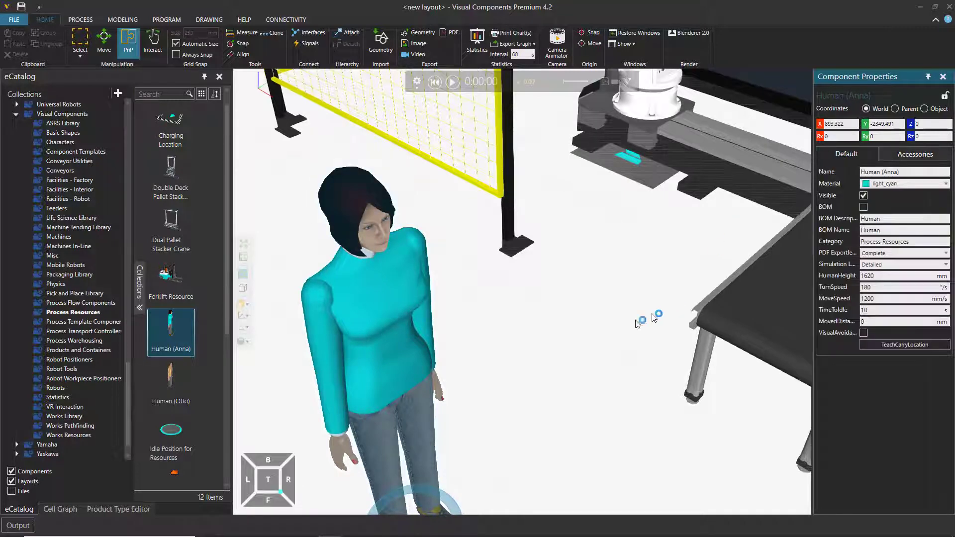
Examine the path between the conveyor's open end, the human and the manual workstation from several angles
{"action": "left_click", "coordinate": [563, 371]}
{"action": "scroll", "coordinate": [556, 391], "scroll_direction": "down", "scroll_amount": 5}
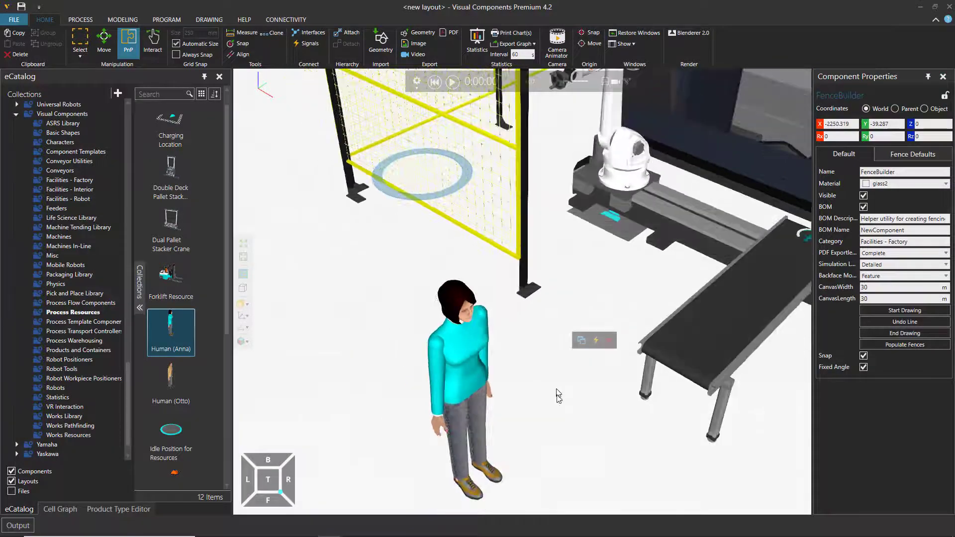
{"action": "right_click_drag", "start_coordinate": [556, 392], "coordinate": [603, 383]}
{"action": "scroll", "coordinate": [587, 452], "scroll_direction": "down", "scroll_amount": 4}
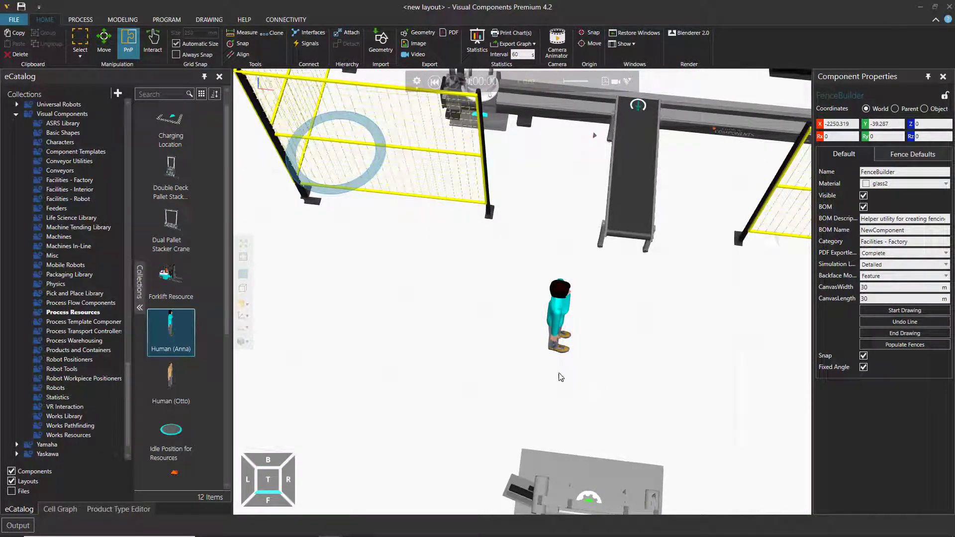
{"action": "middle_click_drag", "start_coordinate": [470, 377], "coordinate": [515, 354]}
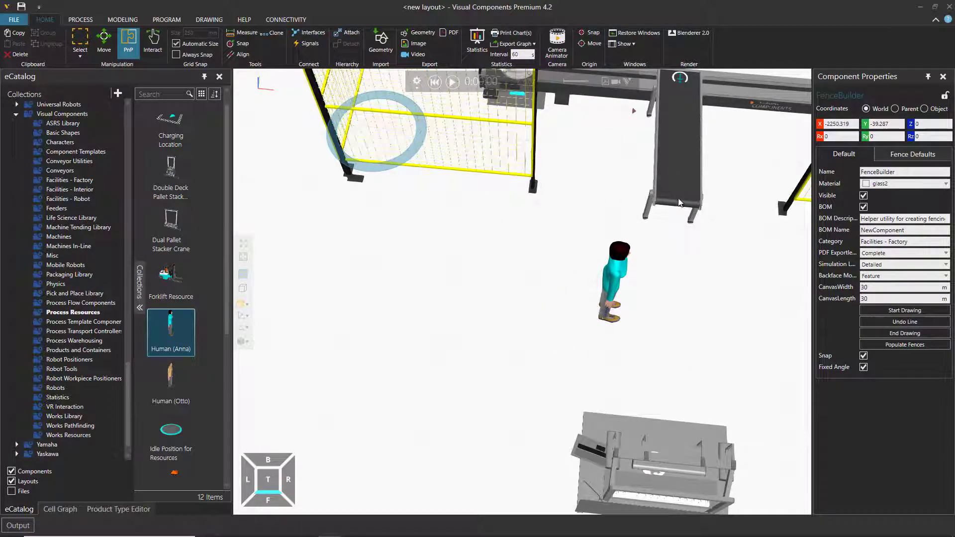
{"action": "right_click_drag", "start_coordinate": [679, 383], "coordinate": [647, 379]}
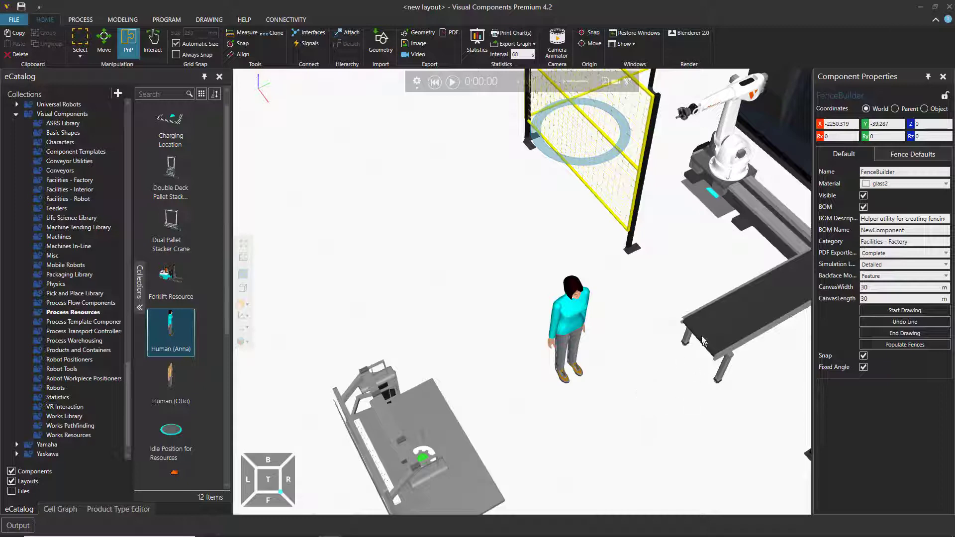
{"action": "middle_click_drag", "start_coordinate": [645, 386], "coordinate": [604, 403]}
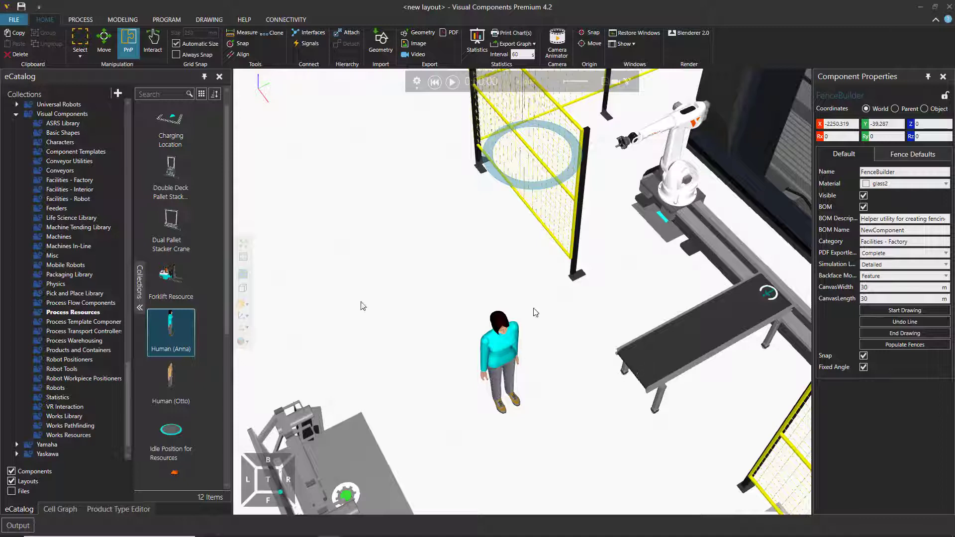
Add a From Conveyor Process from the Process Flow Components collection, attached to the conveyor's open end facing the human
{"action": "left_click", "coordinate": [89, 305]}
{"action": "left_click_drag", "start_coordinate": [169, 249], "coordinate": [630, 383]}
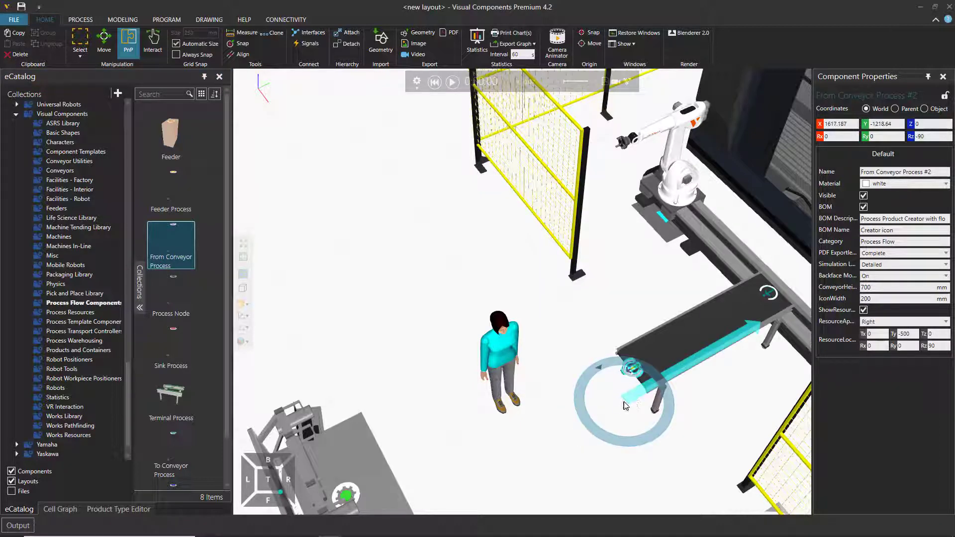
{"action": "left_click", "coordinate": [605, 355]}
{"action": "left_click", "coordinate": [631, 370]}
Add a Sink Process from Process Flow Components and position it beside the manual workstation, at about X -944, Y -4462
{"action": "middle_click_drag", "start_coordinate": [709, 424], "coordinate": [797, 441]}
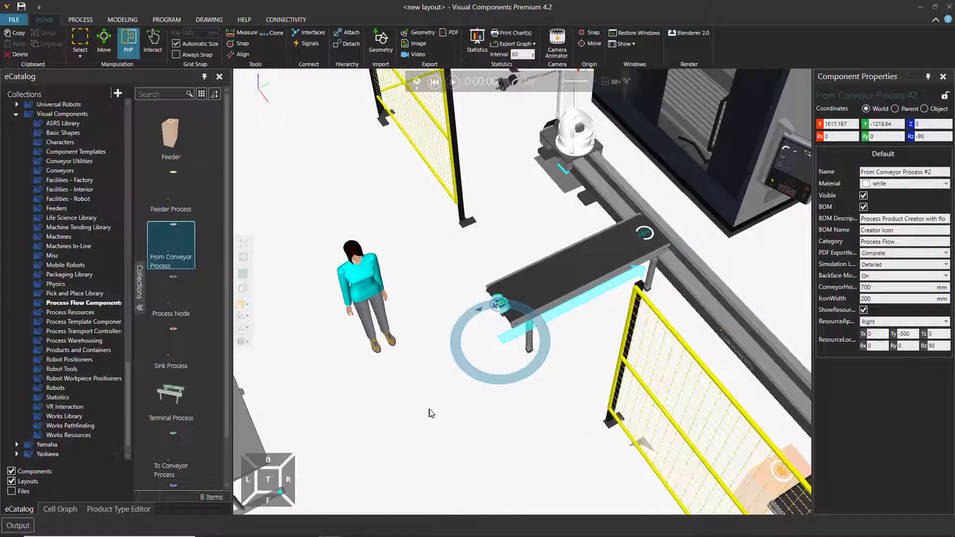
{"action": "middle_click_drag", "start_coordinate": [421, 406], "coordinate": [521, 389]}
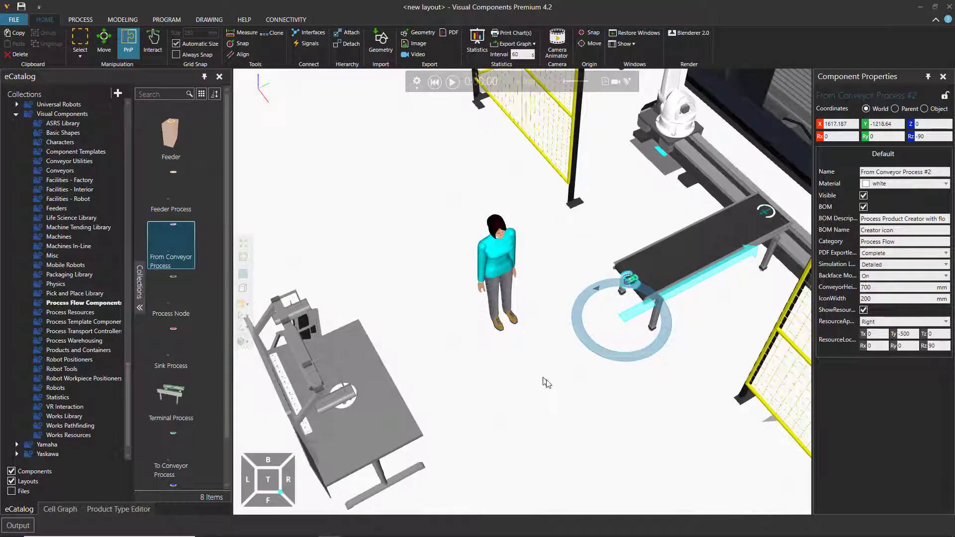
{"action": "right_click_drag", "start_coordinate": [544, 384], "coordinate": [593, 349]}
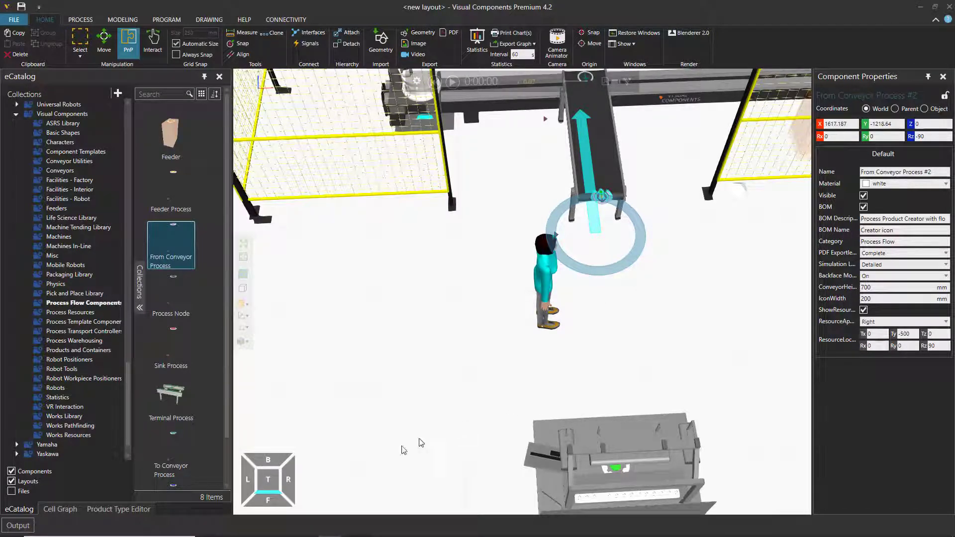
{"action": "right_click_drag", "start_coordinate": [375, 467], "coordinate": [440, 391]}
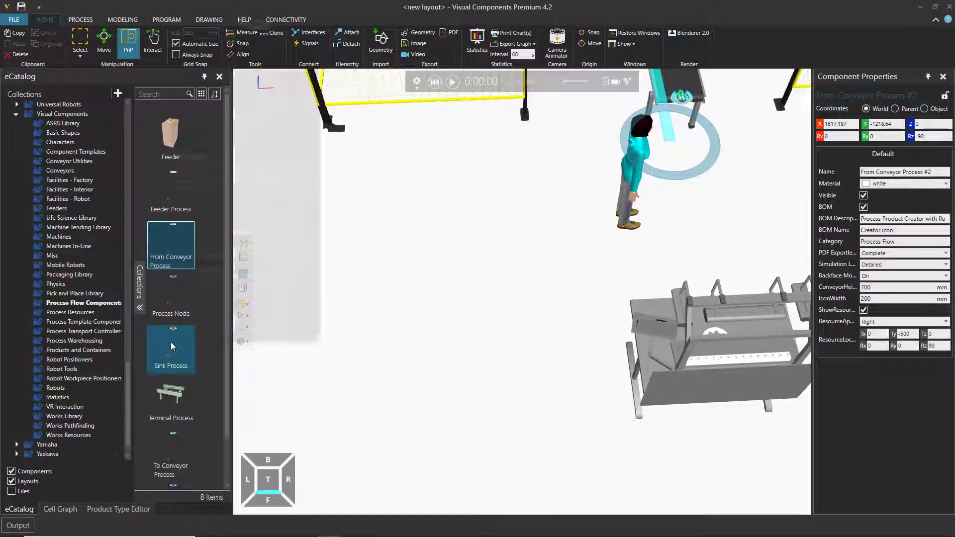
{"action": "mouse_move", "coordinate": [168, 350]}
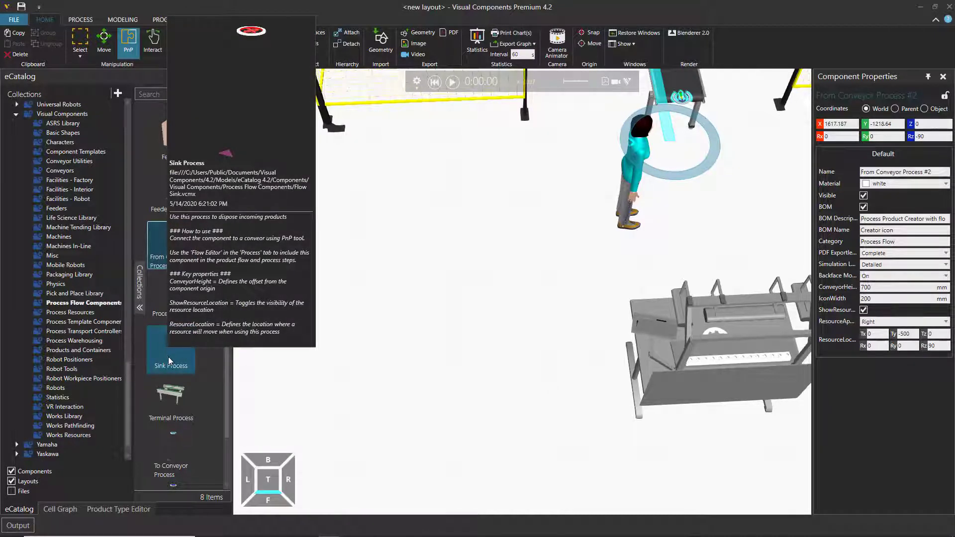
{"action": "left_click_drag", "start_coordinate": [167, 358], "coordinate": [464, 385]}
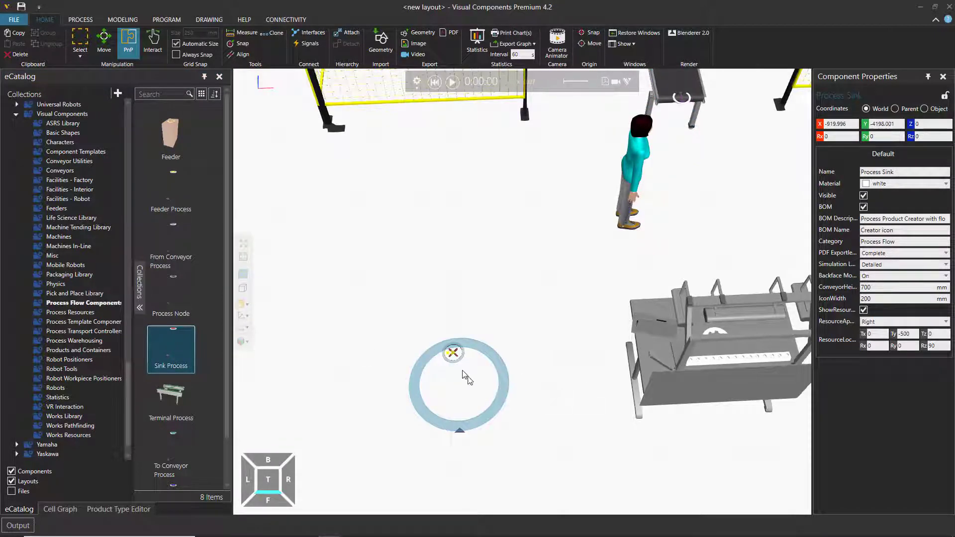
{"action": "left_click_drag", "start_coordinate": [451, 362], "coordinate": [450, 384]}
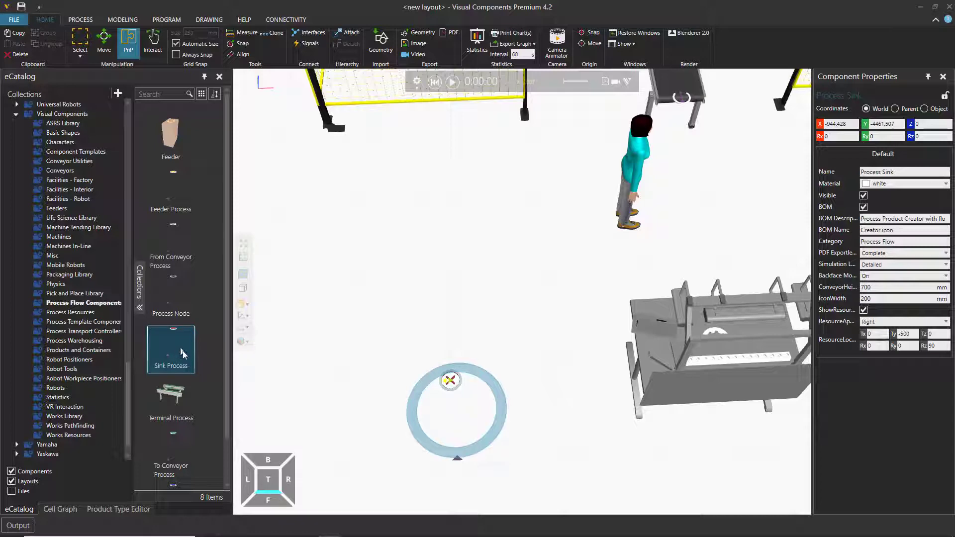
{"action": "mouse_move", "coordinate": [168, 348]}
{"action": "left_click", "coordinate": [552, 382]}
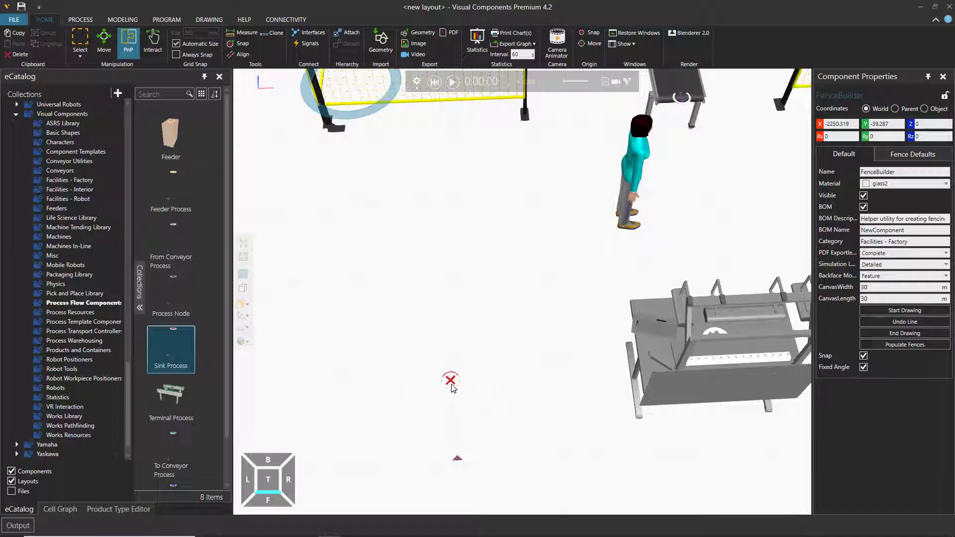
{"action": "mouse_move", "coordinate": [450, 384]}
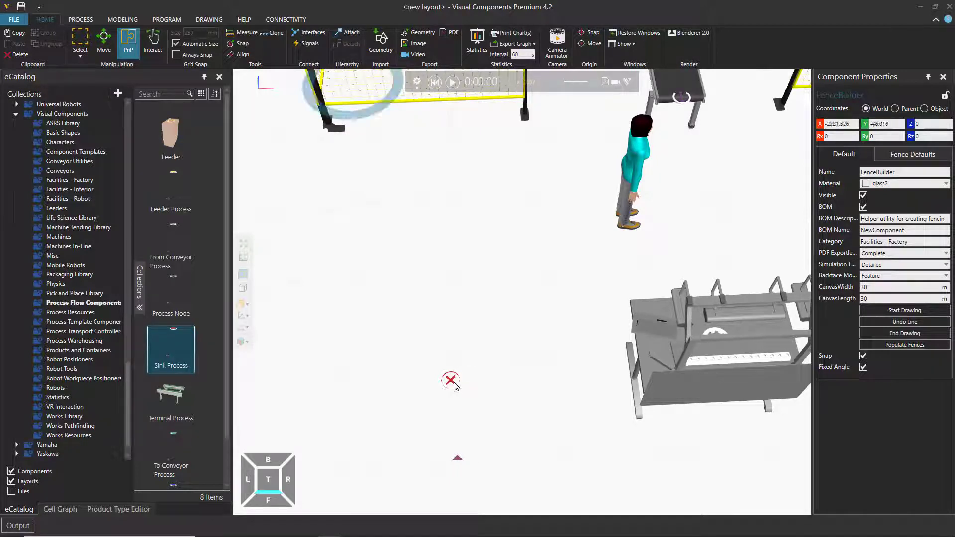
Move the Sink Process to about X -228, Y -5382 and the human to about X 1354, Y -2582
{"action": "left_click", "coordinate": [453, 384]}
{"action": "mouse_move", "coordinate": [453, 386]}
{"action": "left_mouse_down"}
{"action": "mouse_move", "coordinate": [497, 410]}
{"action": "mouse_move", "coordinate": [531, 455]}
{"action": "mouse_move", "coordinate": [533, 476]}
{"action": "left_mouse_up"}
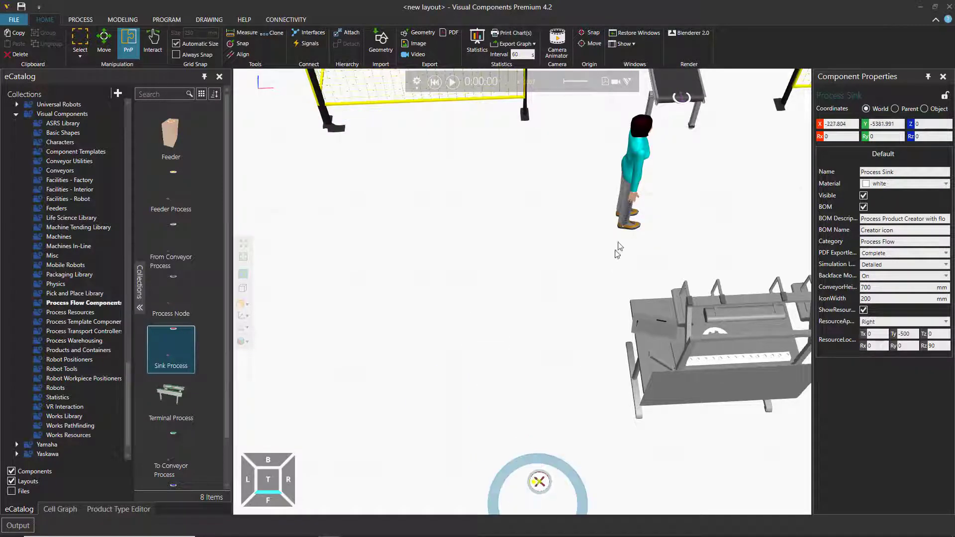
{"action": "left_click", "coordinate": [625, 195]}
{"action": "left_click_drag", "start_coordinate": [630, 207], "coordinate": [662, 222]}
{"action": "middle_click_drag", "start_coordinate": [539, 307], "coordinate": [485, 259]}
{"action": "right_click_drag", "start_coordinate": [484, 260], "coordinate": [413, 276]}
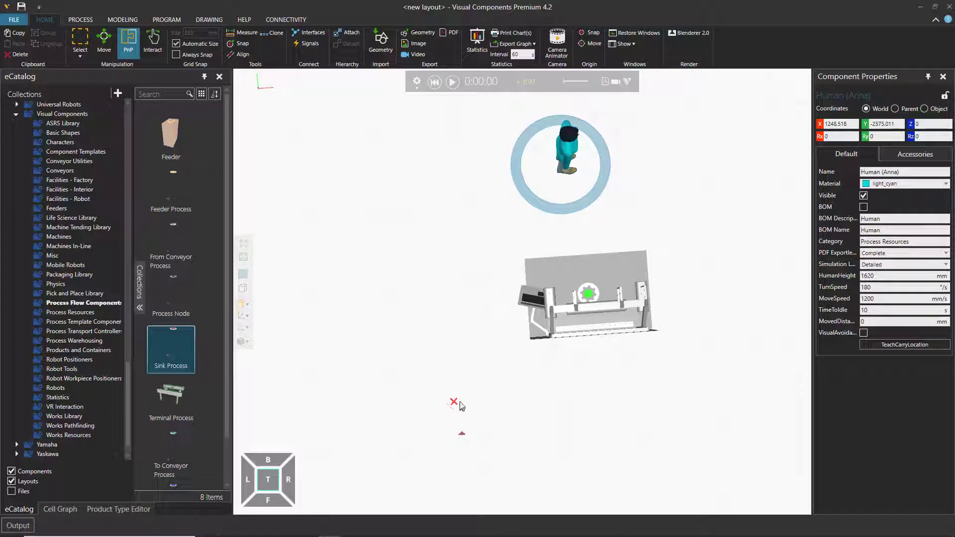
{"action": "left_click_drag", "start_coordinate": [450, 399], "coordinate": [464, 404]}
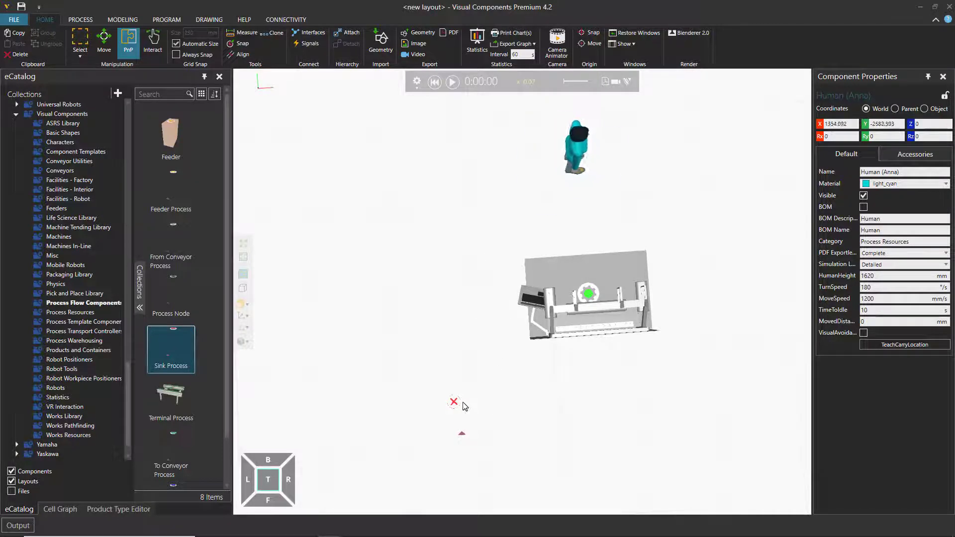
Reposition the Sink Process slightly toward the manual workstation, to about X -20, Y -5452
{"action": "left_click", "coordinate": [454, 403]}
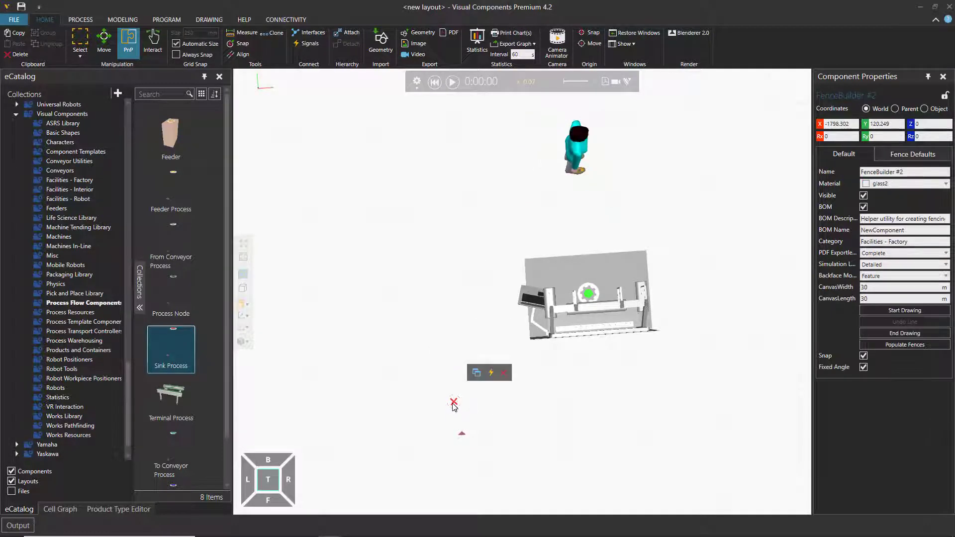
{"action": "left_click", "coordinate": [453, 405]}
{"action": "left_click", "coordinate": [454, 406]}
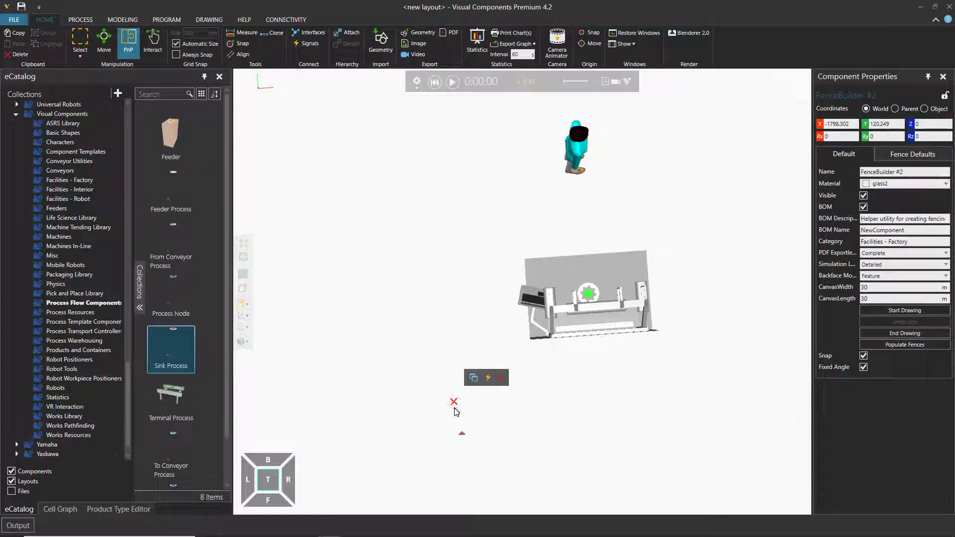
{"action": "left_click", "coordinate": [454, 404]}
{"action": "left_click_drag", "start_coordinate": [454, 411], "coordinate": [471, 416]}
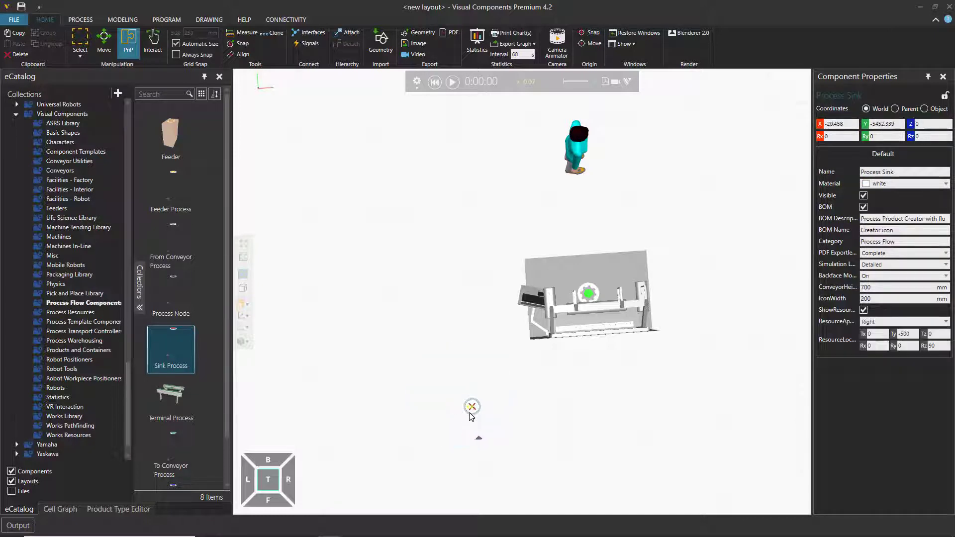
Move the manual workstation closer to the human, to about X 1416, Y -3759
{"action": "left_click", "coordinate": [559, 265]}
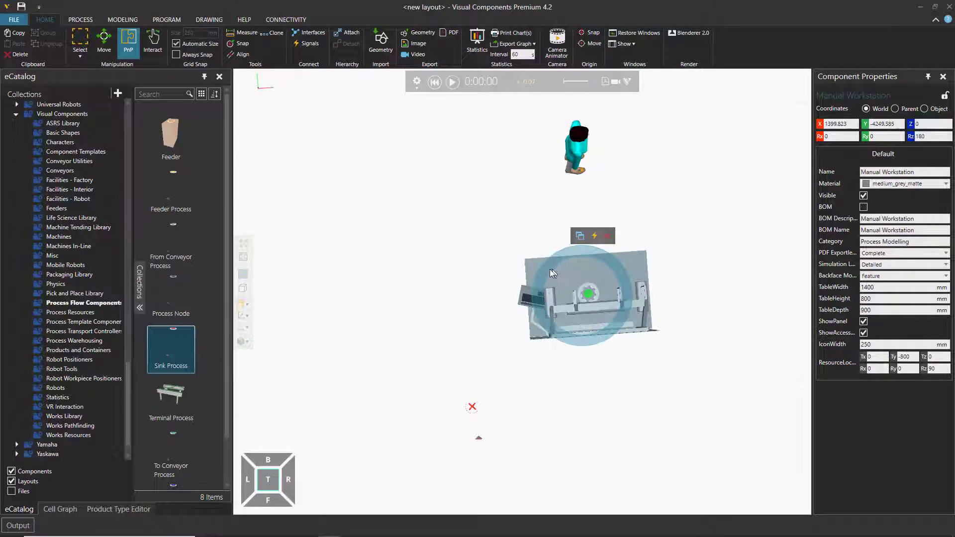
{"action": "left_click_drag", "start_coordinate": [563, 267], "coordinate": [562, 228]}
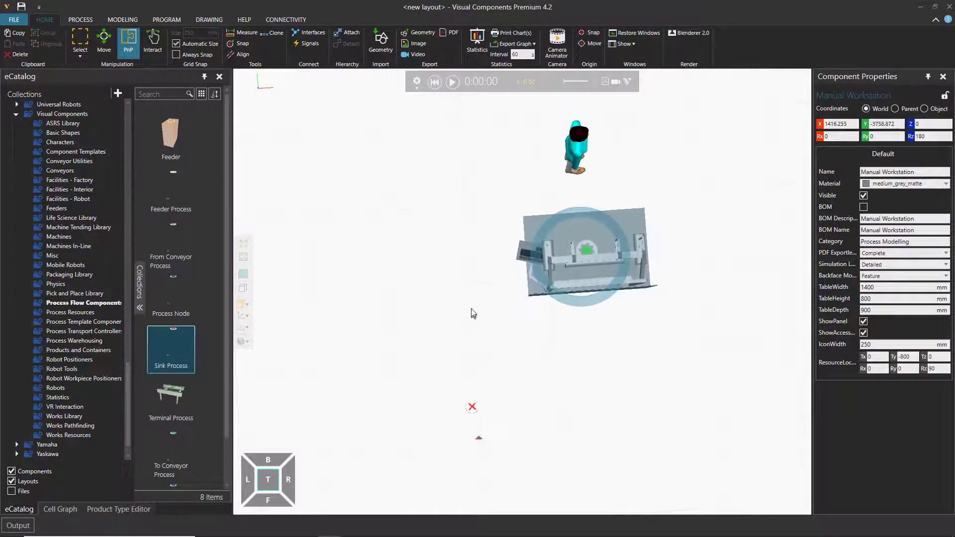
{"action": "scroll", "coordinate": [471, 313], "scroll_direction": "down", "scroll_amount": 3}
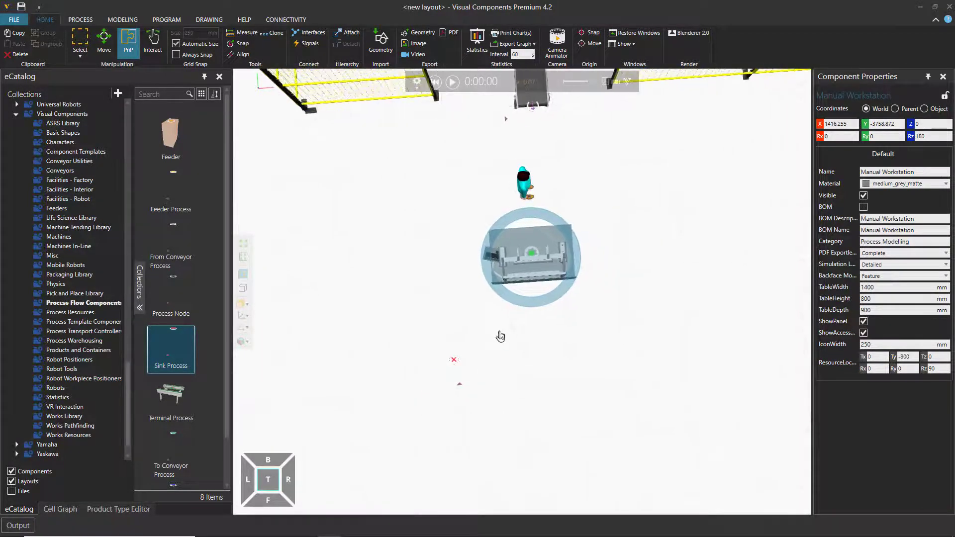
{"action": "scroll", "coordinate": [512, 333], "scroll_direction": "up", "scroll_amount": 4}
{"action": "right_click_drag", "start_coordinate": [533, 324], "coordinate": [528, 324]}
{"action": "middle_click_drag", "start_coordinate": [529, 310], "coordinate": [472, 390]}
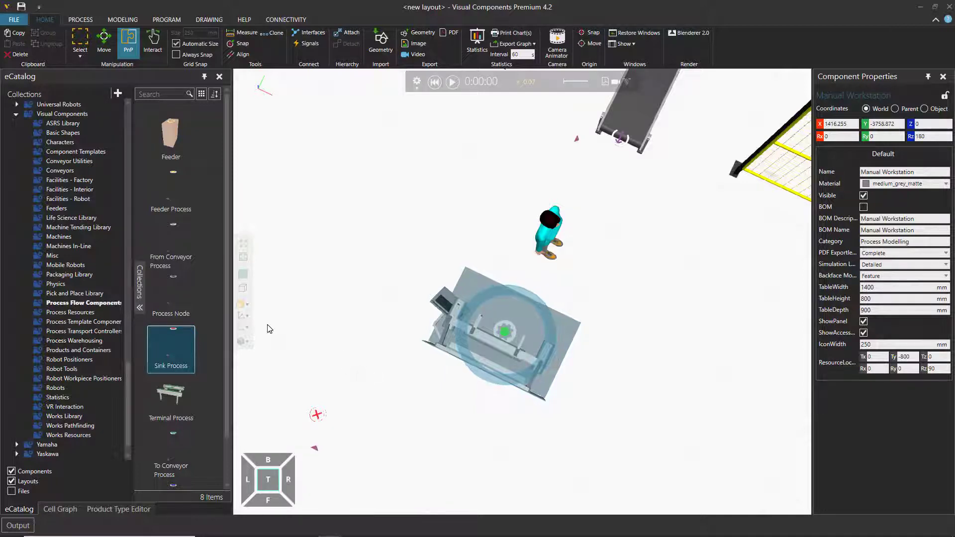
Add a Human Transport Controller from the Process Transport Controllers collection and place it near the fence corner, at about X -642, Y -1487
{"action": "left_click", "coordinate": [89, 313]}
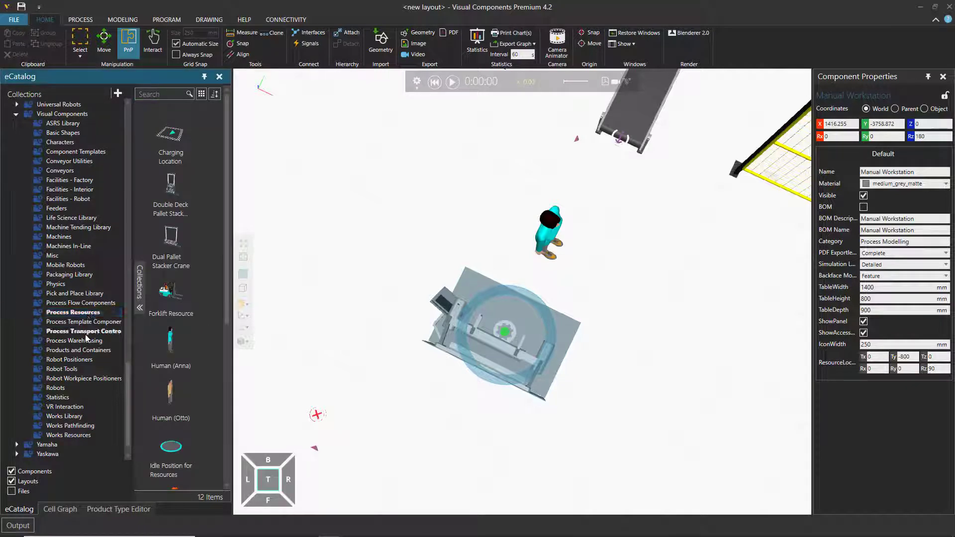
{"action": "left_click", "coordinate": [88, 330]}
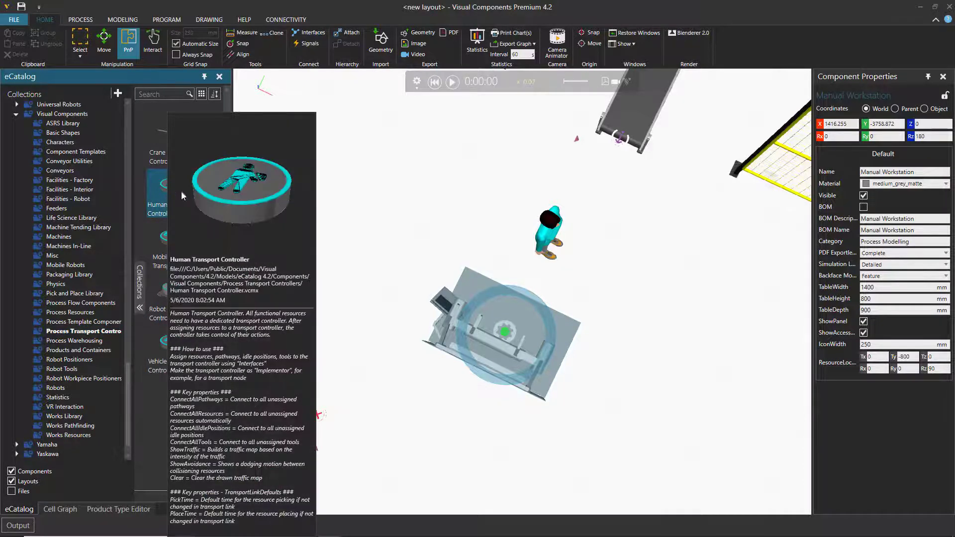
{"action": "left_click_drag", "start_coordinate": [168, 189], "coordinate": [363, 149]}
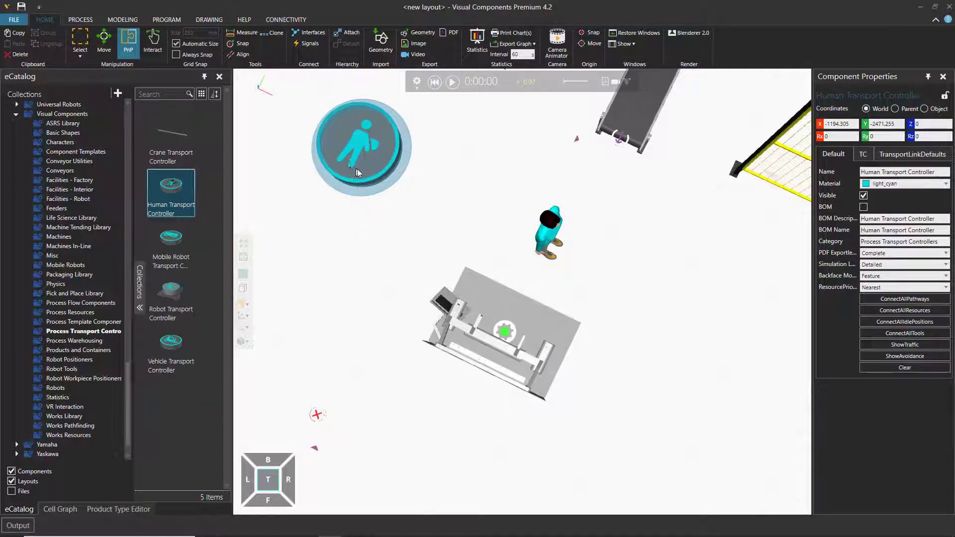
{"action": "left_click_drag", "start_coordinate": [370, 166], "coordinate": [400, 177]}
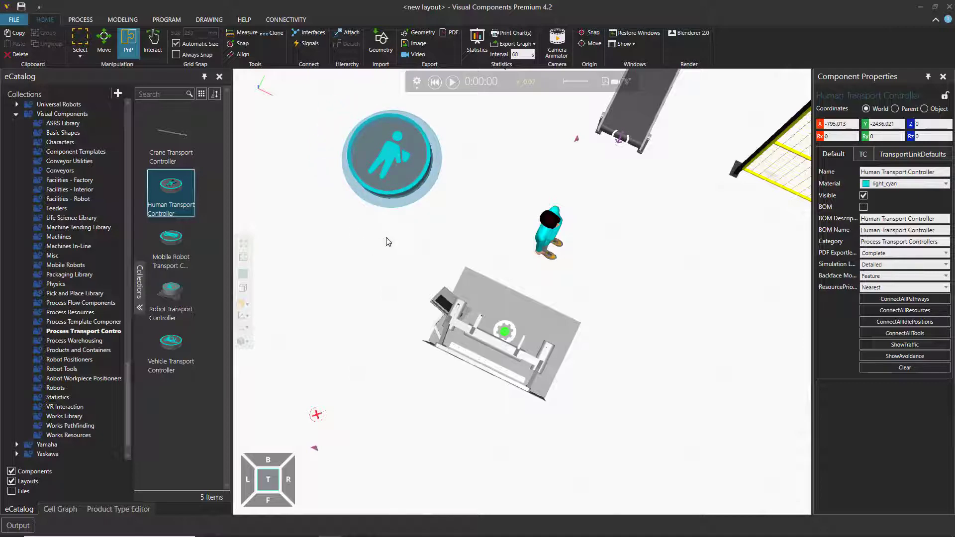
{"action": "scroll", "coordinate": [382, 219], "scroll_direction": "down", "scroll_amount": 3}
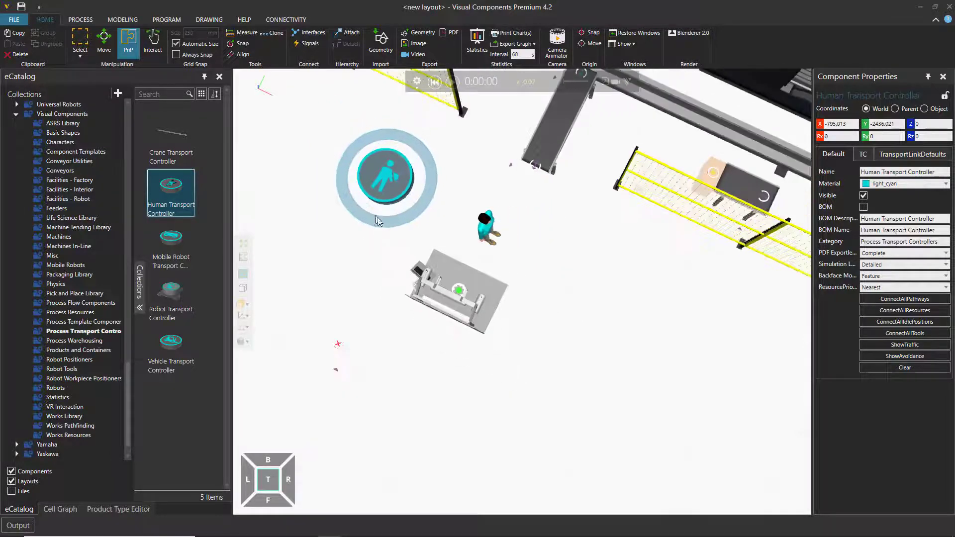
{"action": "left_click_drag", "start_coordinate": [398, 196], "coordinate": [434, 140]}
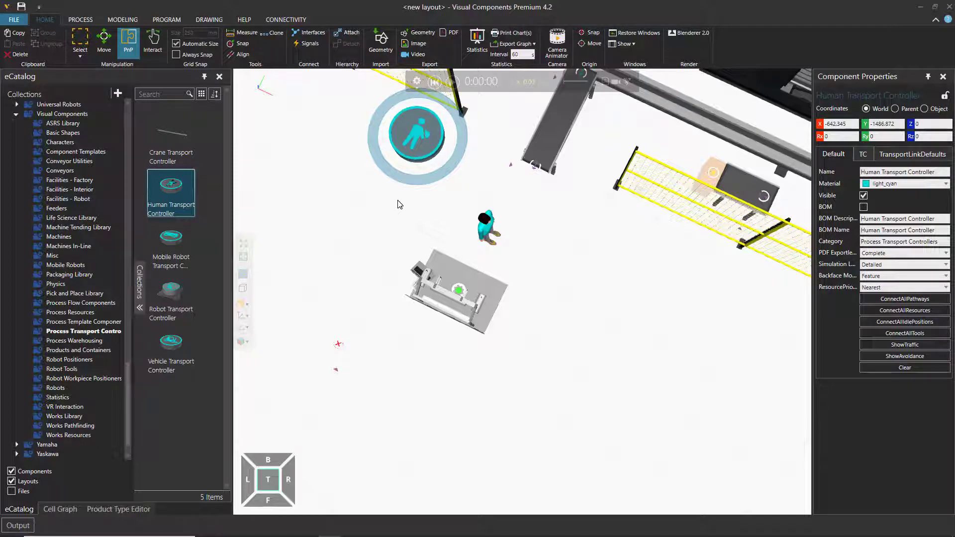
Examine the placement of the transport controller, human, workstation and sink relative to the fenced cell
{"action": "scroll", "coordinate": [404, 197], "scroll_direction": "up", "scroll_amount": 3}
{"action": "middle_click_drag", "start_coordinate": [397, 214], "coordinate": [396, 299]}
{"action": "scroll", "coordinate": [396, 298], "scroll_direction": "up", "scroll_amount": 1}
{"action": "right_click_drag", "start_coordinate": [407, 299], "coordinate": [425, 309]}
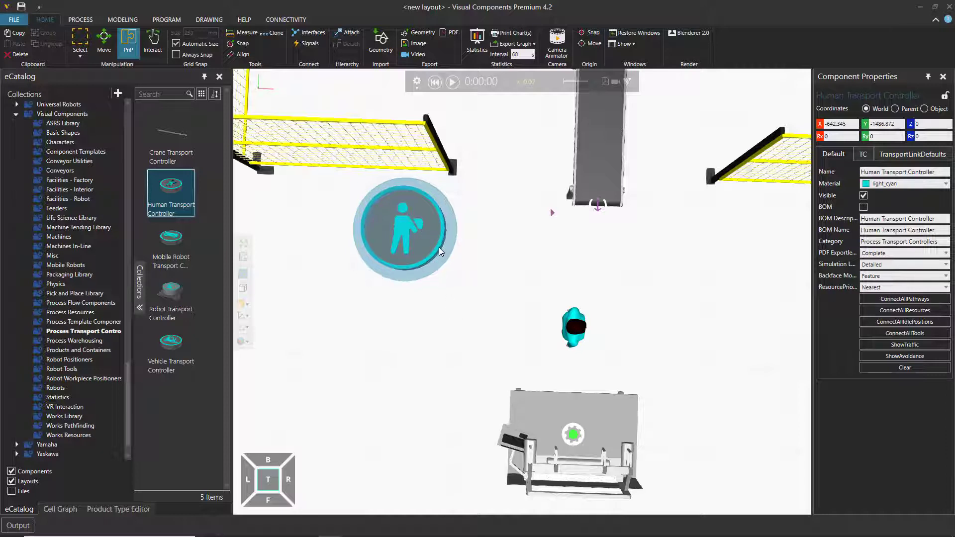
{"action": "left_click", "coordinate": [502, 277]}
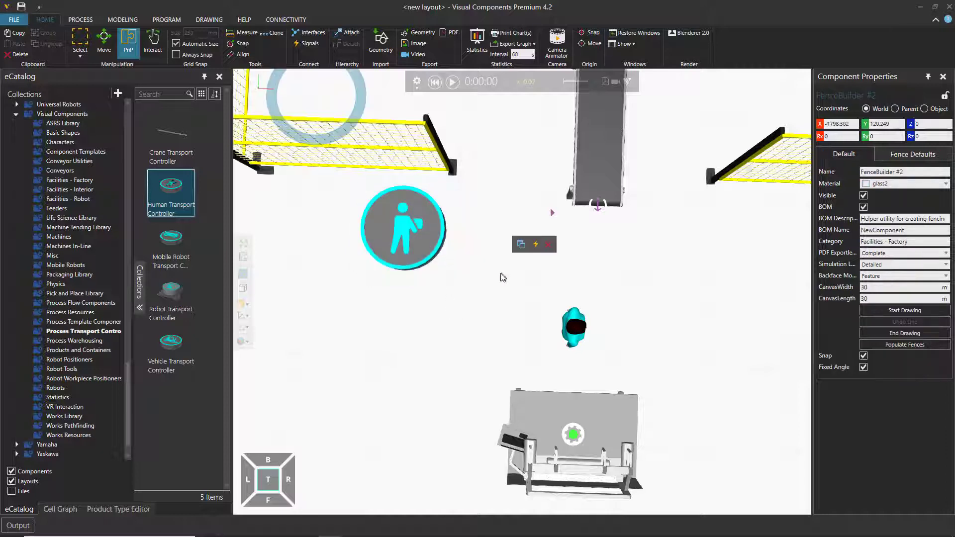
{"action": "left_click", "coordinate": [422, 359]}
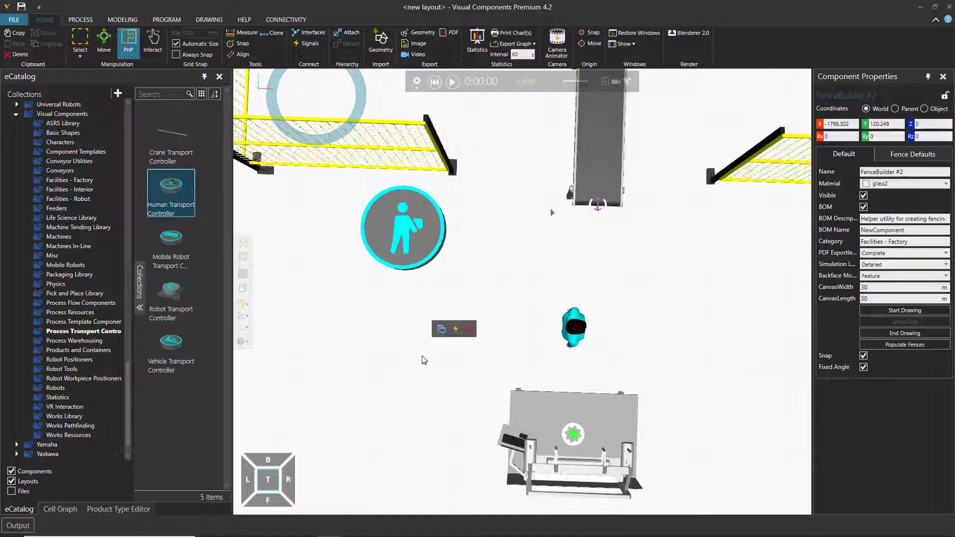
{"action": "left_click", "coordinate": [474, 279]}
{"action": "left_click", "coordinate": [739, 326]}
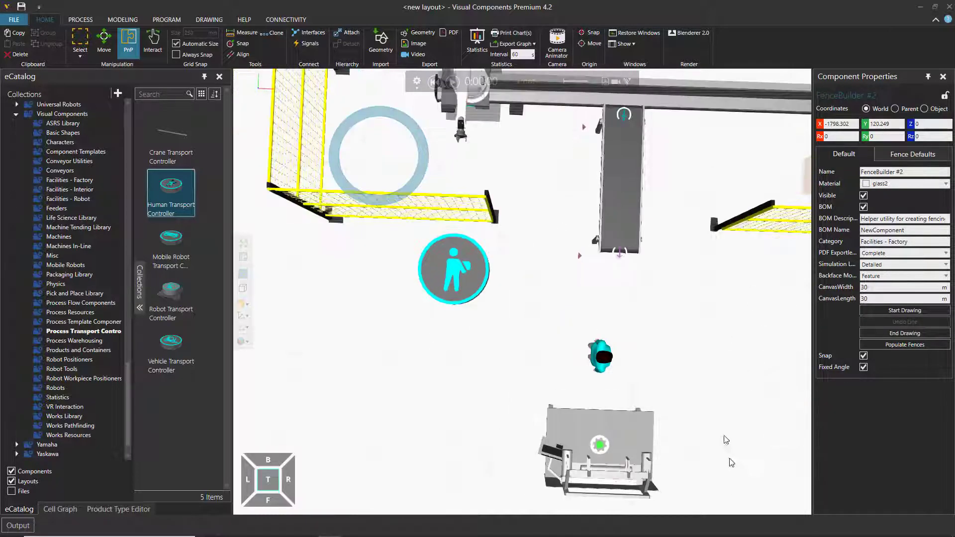
{"action": "scroll", "coordinate": [725, 432], "scroll_direction": "down", "scroll_amount": 3}
{"action": "right_click_drag", "start_coordinate": [621, 418], "coordinate": [627, 390]}
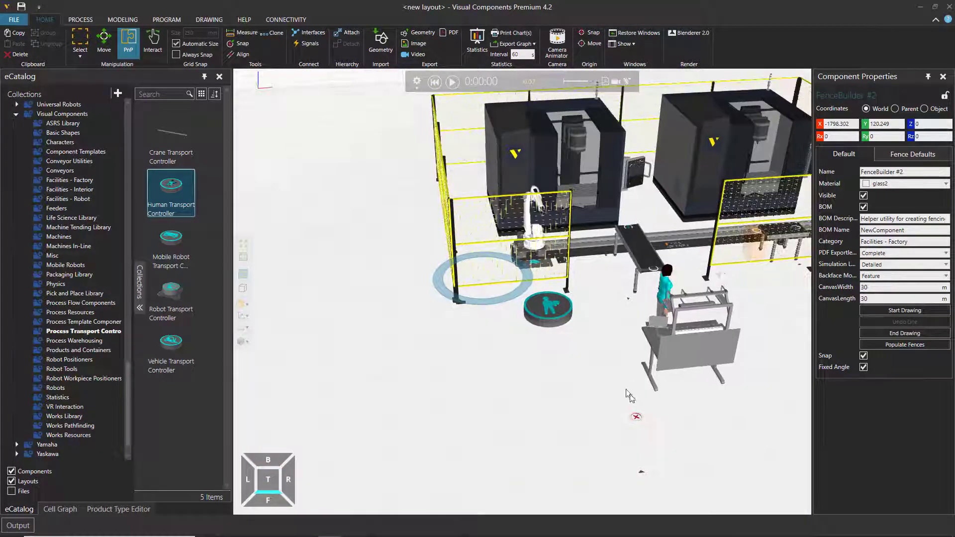
{"action": "left_click", "coordinate": [739, 458]}
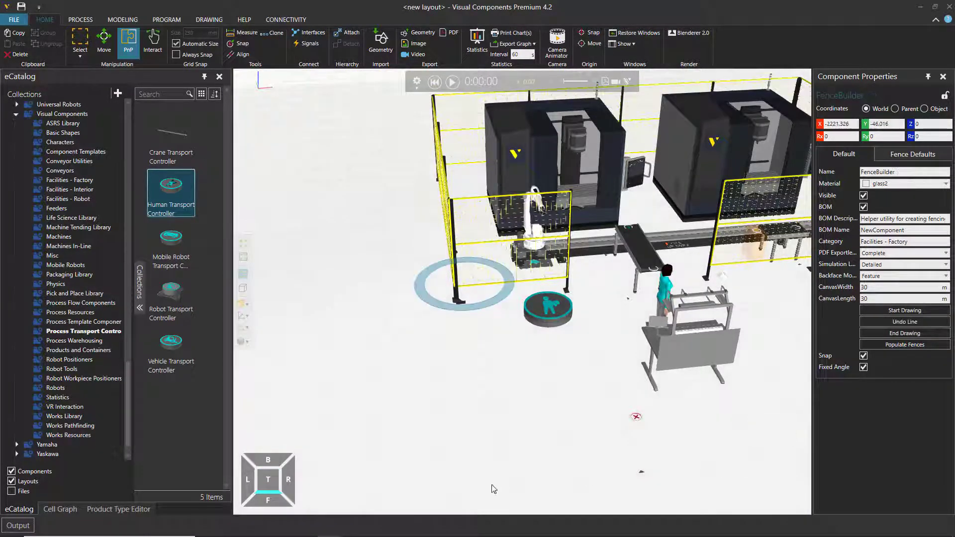
Rotate FenceBuilder #2 slightly about Z, set its Rz back to 0, and return to PnP manipulation
{"action": "left_click", "coordinate": [439, 292]}
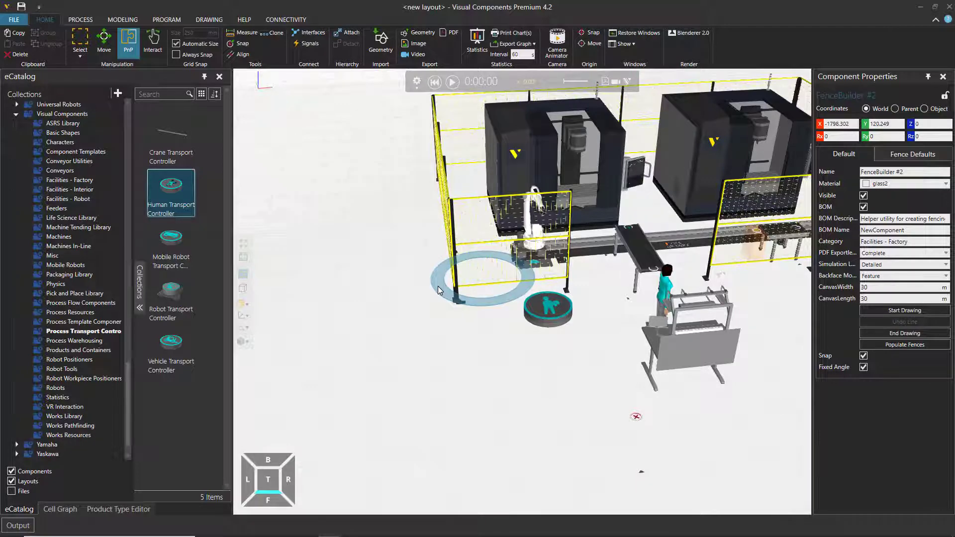
{"action": "mouse_move", "coordinate": [439, 291]}
{"action": "left_mouse_down"}
{"action": "mouse_move", "coordinate": [425, 287]}
{"action": "mouse_move", "coordinate": [428, 295]}
{"action": "left_mouse_up"}
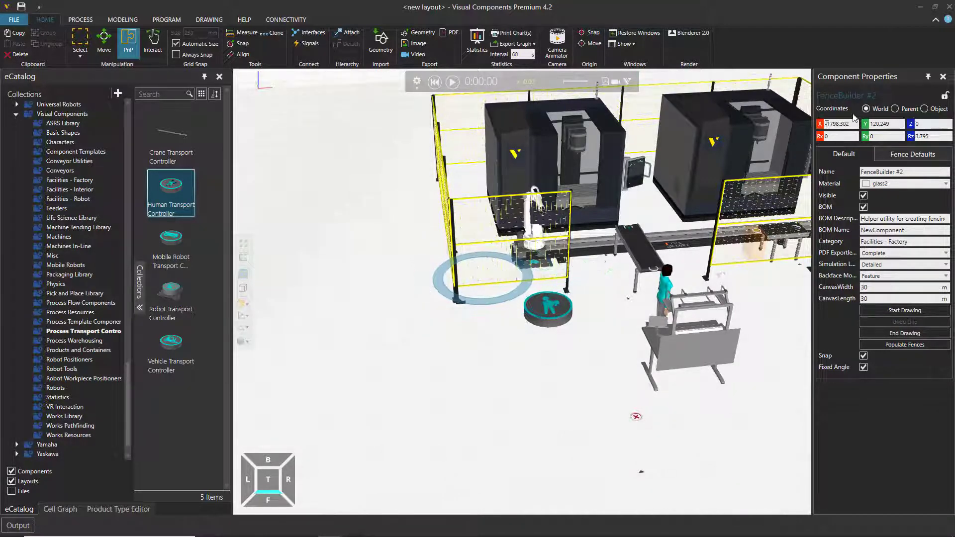
{"action": "double_click", "coordinate": [920, 137]}
{"action": "type", "text": "0"}
{"action": "key", "text": "Return"}
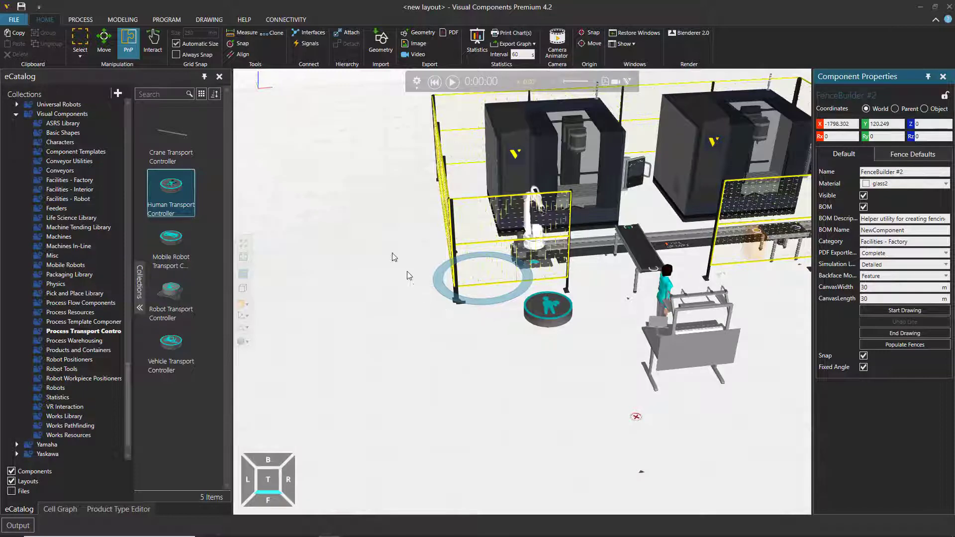
{"action": "left_click", "coordinate": [104, 42]}
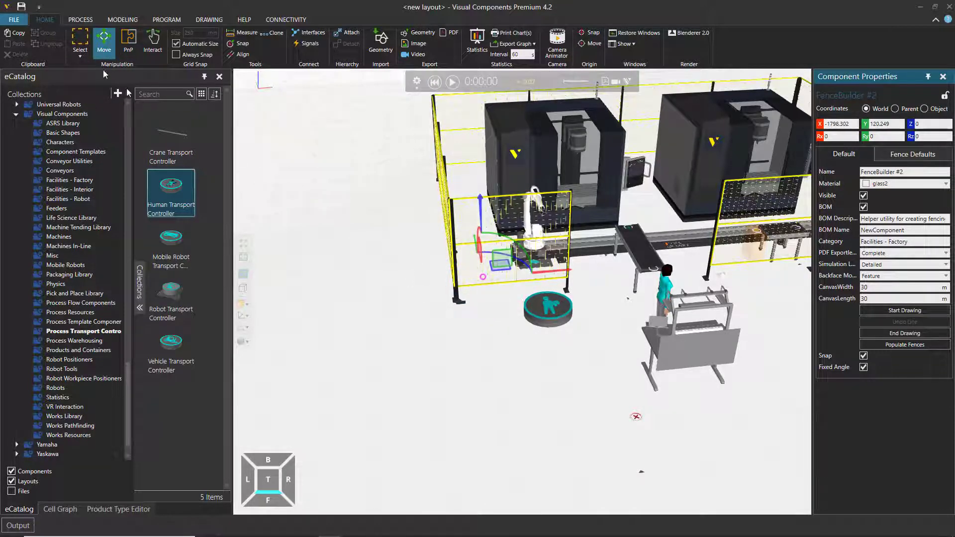
{"action": "left_click", "coordinate": [128, 42]}
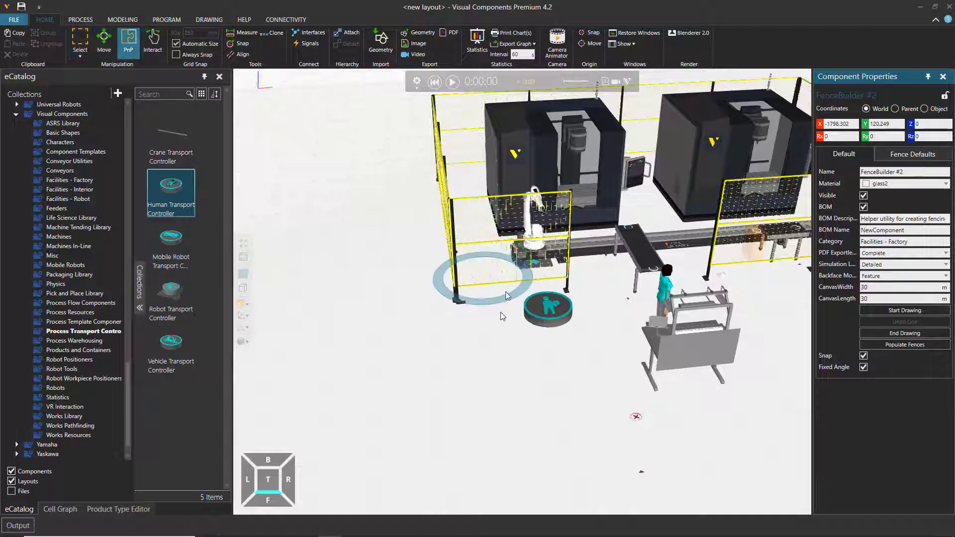
Inspect the Human Transport Controller and the human, viewing their positions in the cell from above and from the side
{"action": "left_click", "coordinate": [556, 320]}
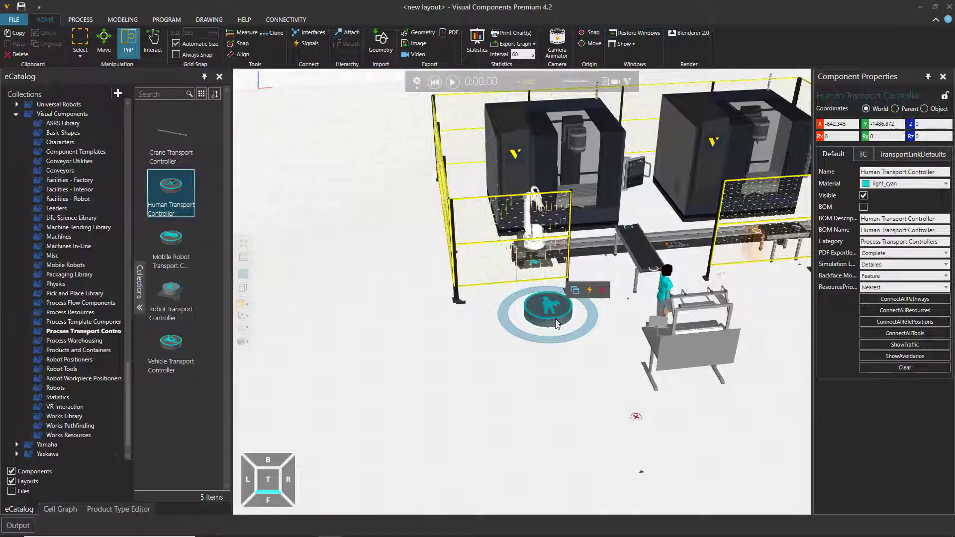
{"action": "right_click_drag", "start_coordinate": [576, 384], "coordinate": [571, 401]}
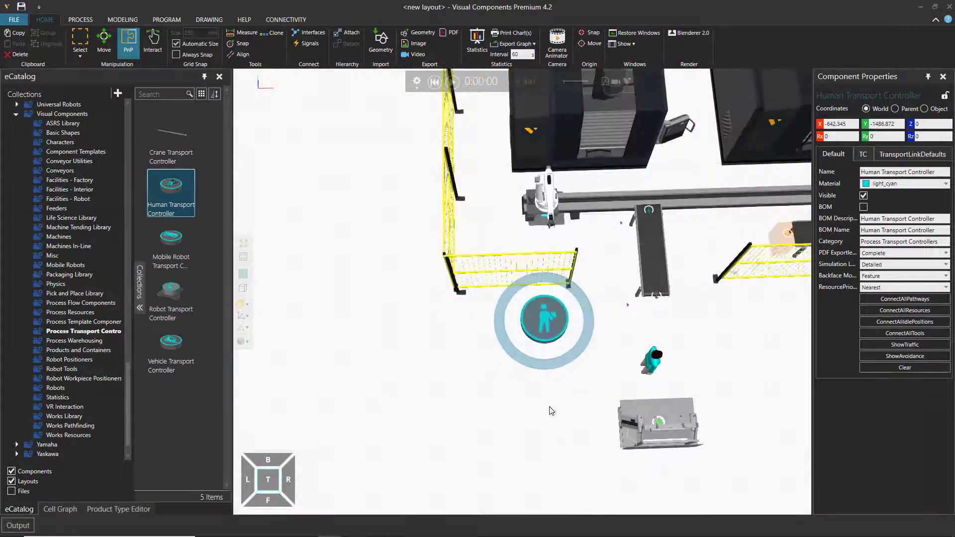
{"action": "left_click", "coordinate": [552, 411]}
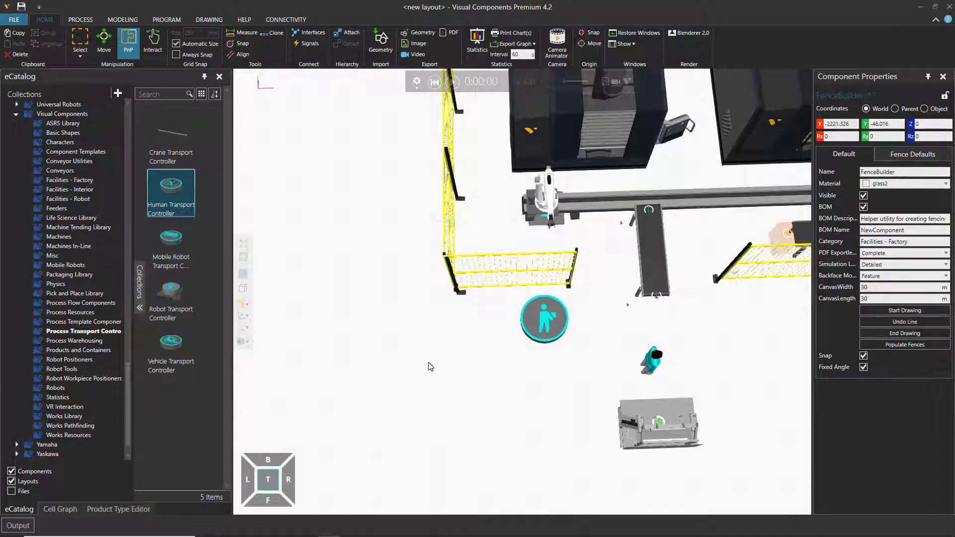
{"action": "right_click_drag", "start_coordinate": [473, 394], "coordinate": [517, 410]}
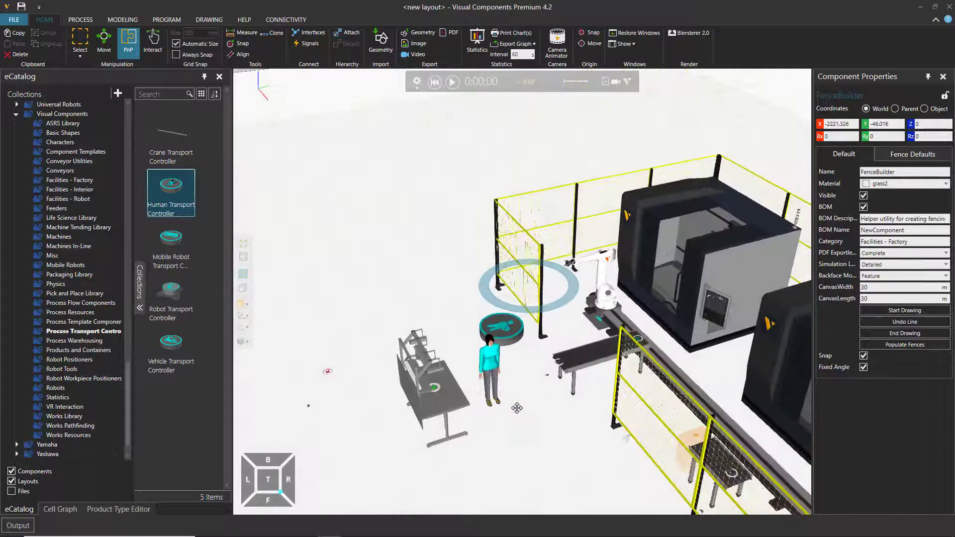
{"action": "left_click", "coordinate": [508, 338]}
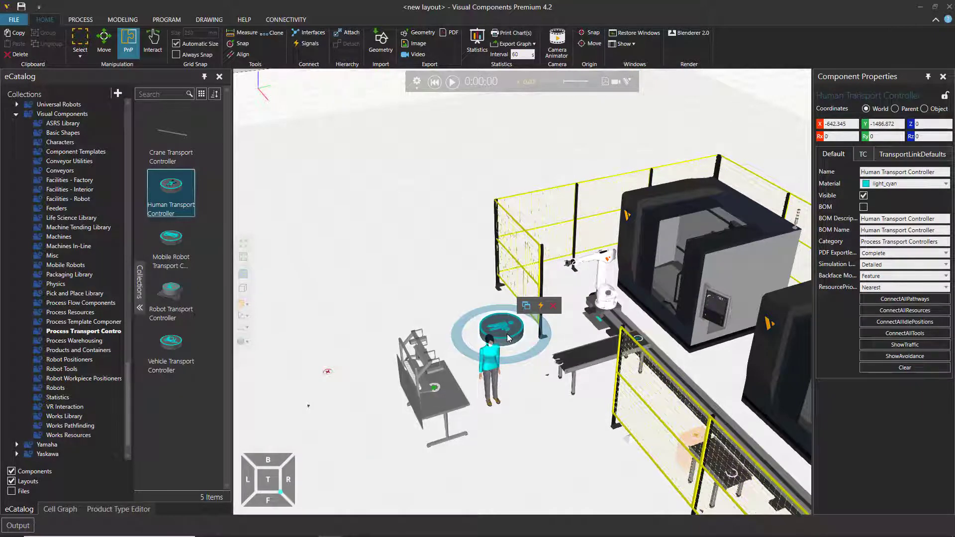
{"action": "left_click", "coordinate": [488, 382]}
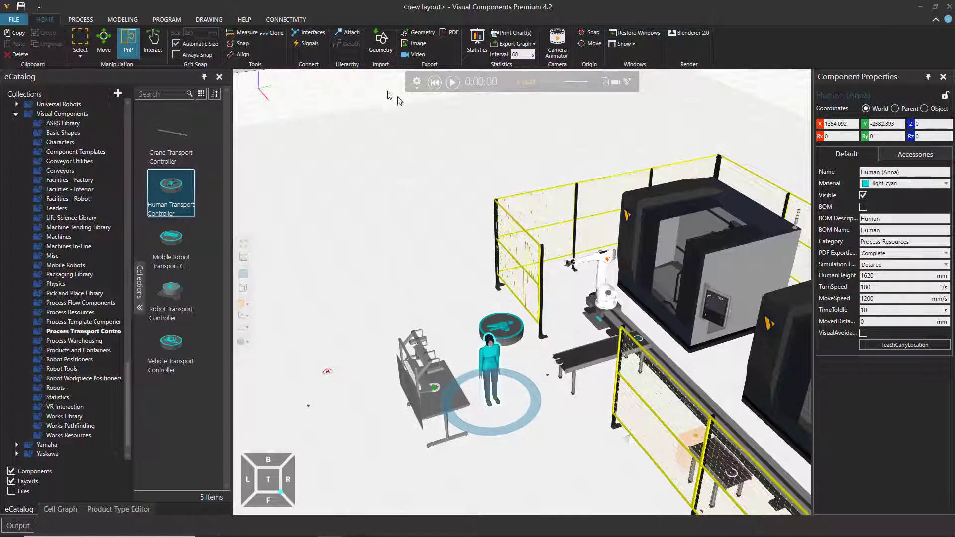
Move the manual workstation farther from the human, to about X 1402, Y -4063, and select the Human Transport Controller
{"action": "left_click", "coordinate": [414, 408]}
{"action": "left_click_drag", "start_coordinate": [414, 408], "coordinate": [411, 407]}
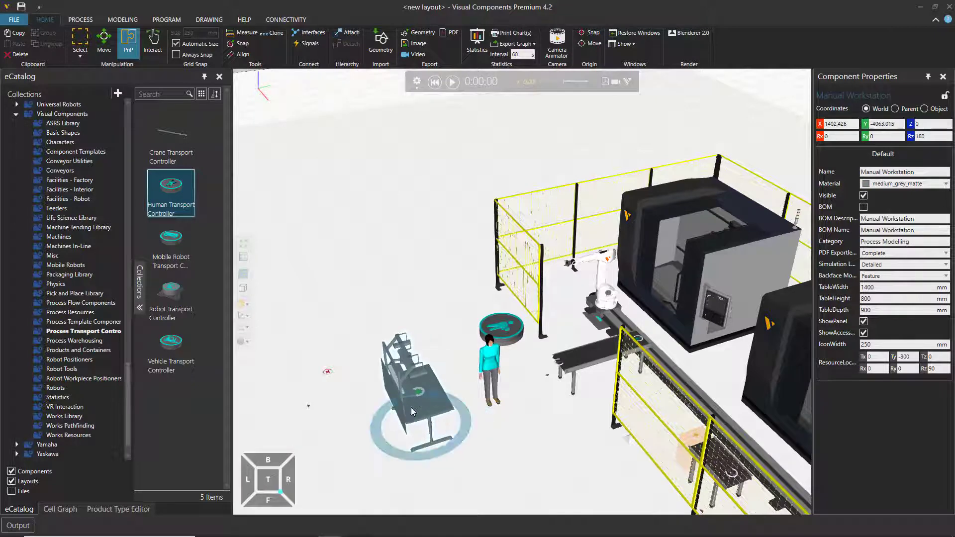
{"action": "left_click", "coordinate": [501, 329]}
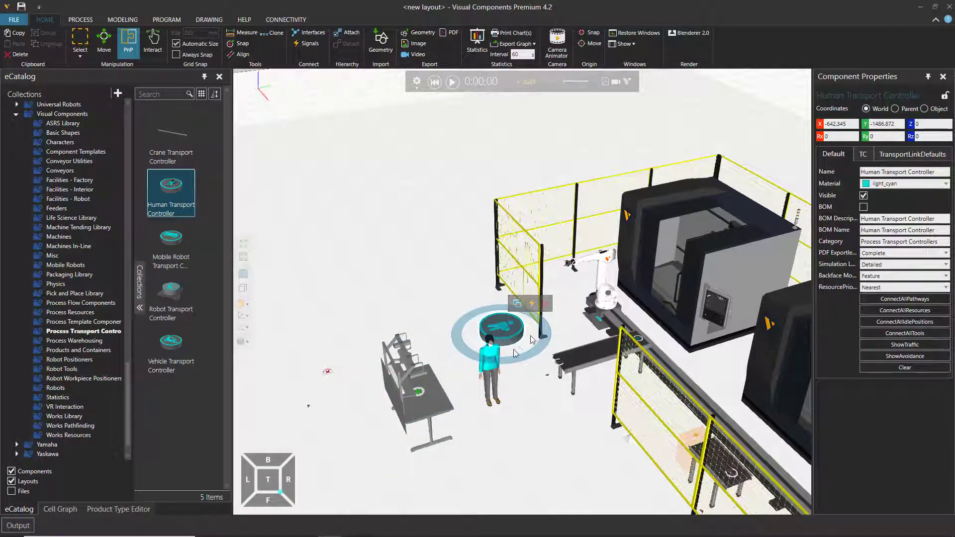
Connect the Human Transport Controller's Resources interface to the human's HumanResource interface, review the connection, and close the interface editor
{"action": "right_click_drag", "start_coordinate": [510, 447], "coordinate": [530, 446]}
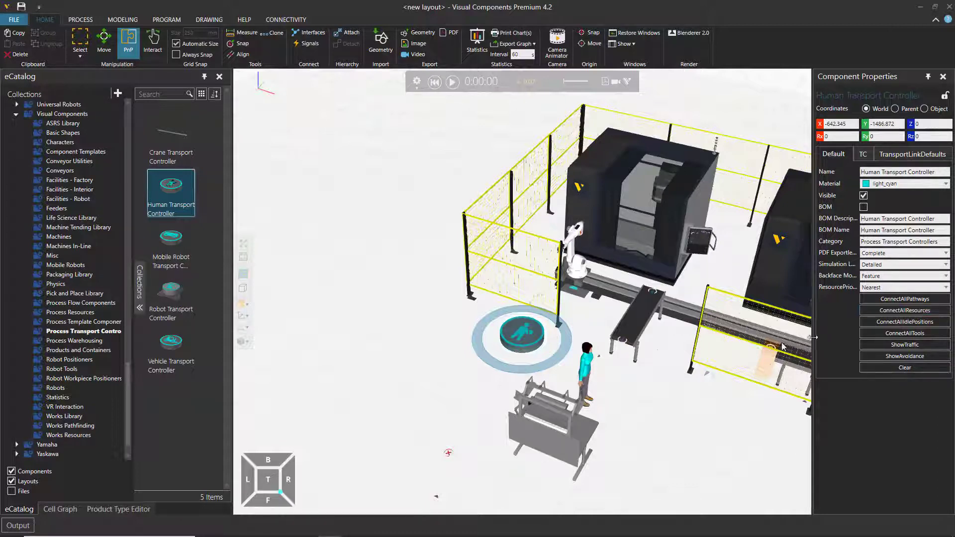
{"action": "left_click", "coordinate": [309, 33]}
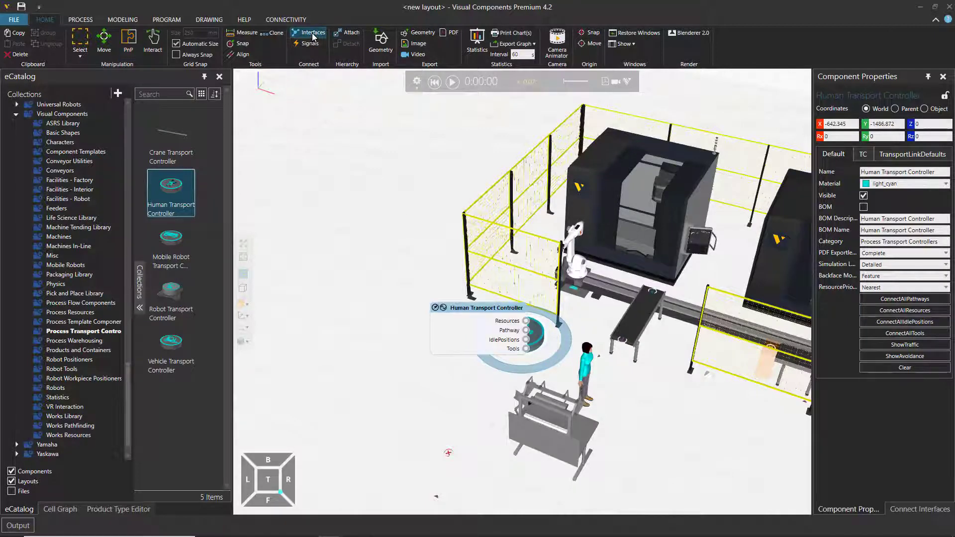
{"action": "scroll", "coordinate": [556, 356], "scroll_direction": "up", "scroll_amount": 5}
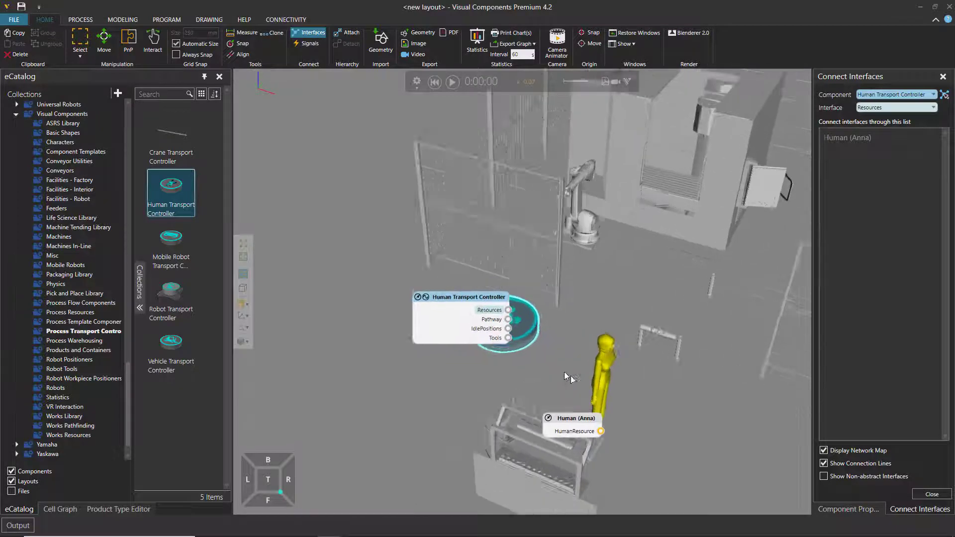
{"action": "right_click_drag", "start_coordinate": [548, 309], "coordinate": [658, 347]}
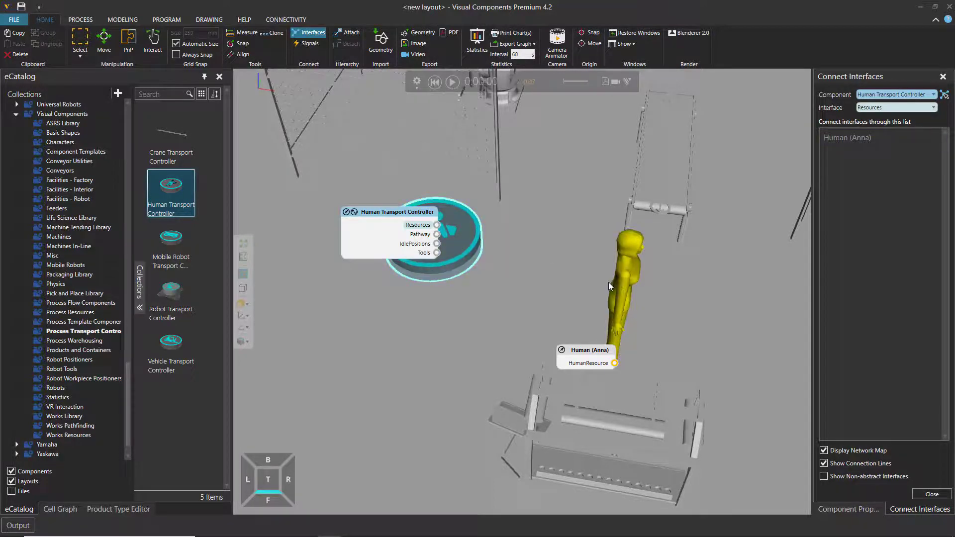
{"action": "left_click", "coordinate": [630, 266]}
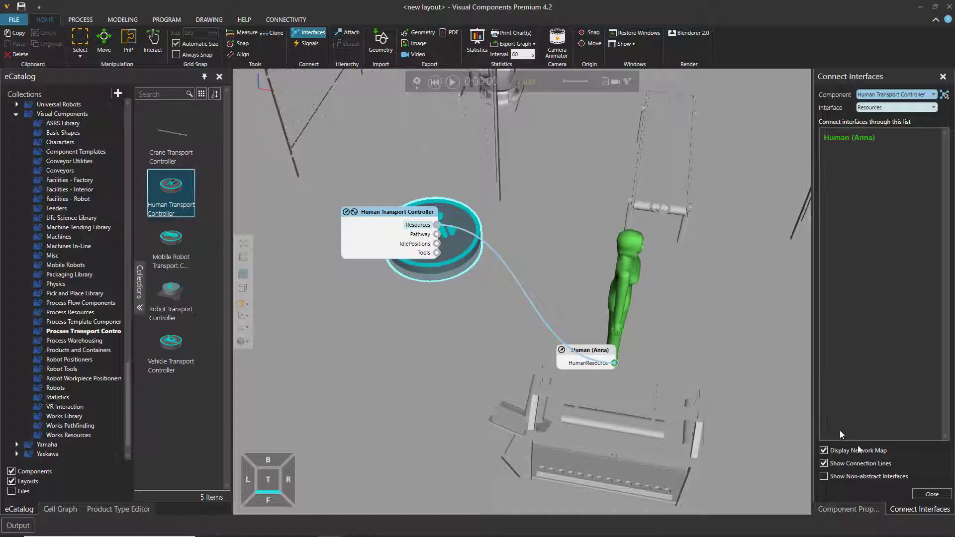
{"action": "left_click", "coordinate": [931, 493]}
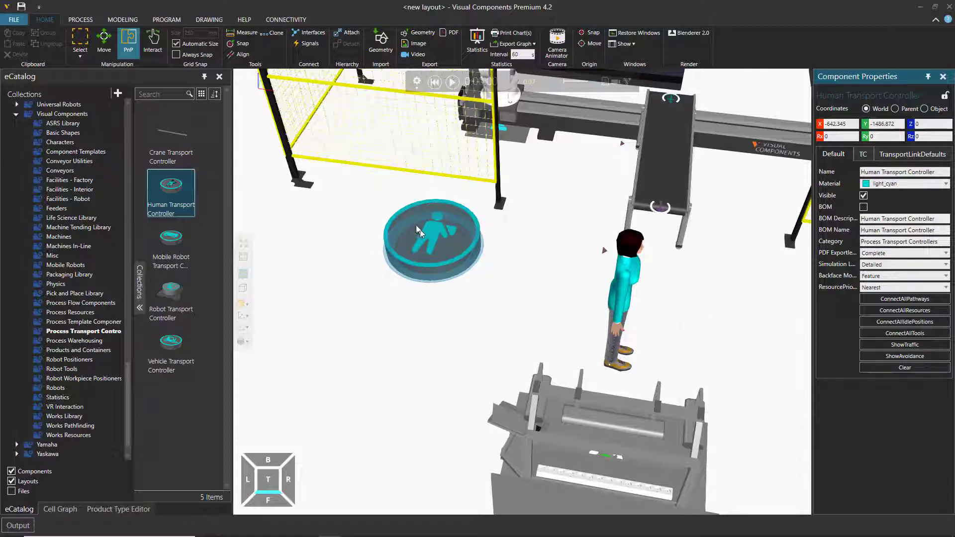
{"action": "left_click", "coordinate": [306, 37]}
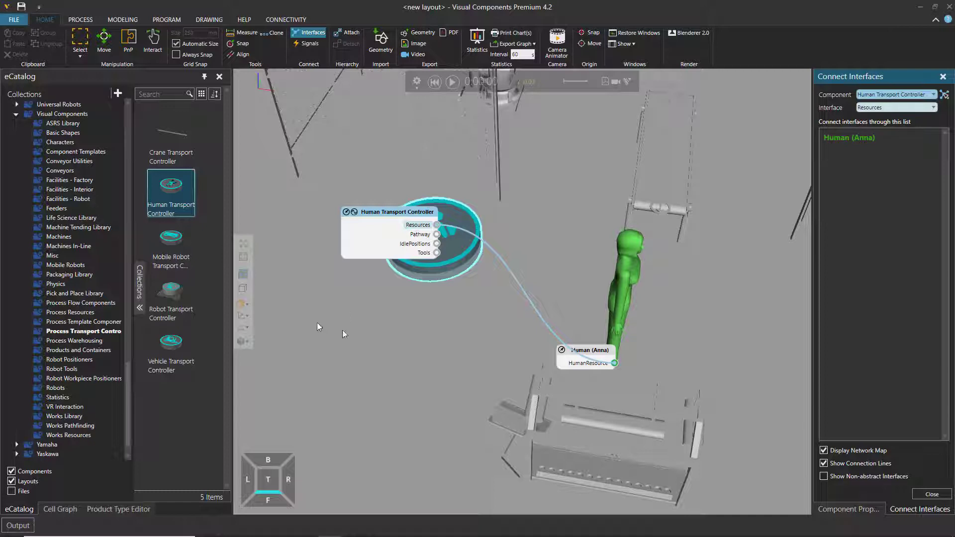
{"action": "left_click", "coordinate": [927, 495]}
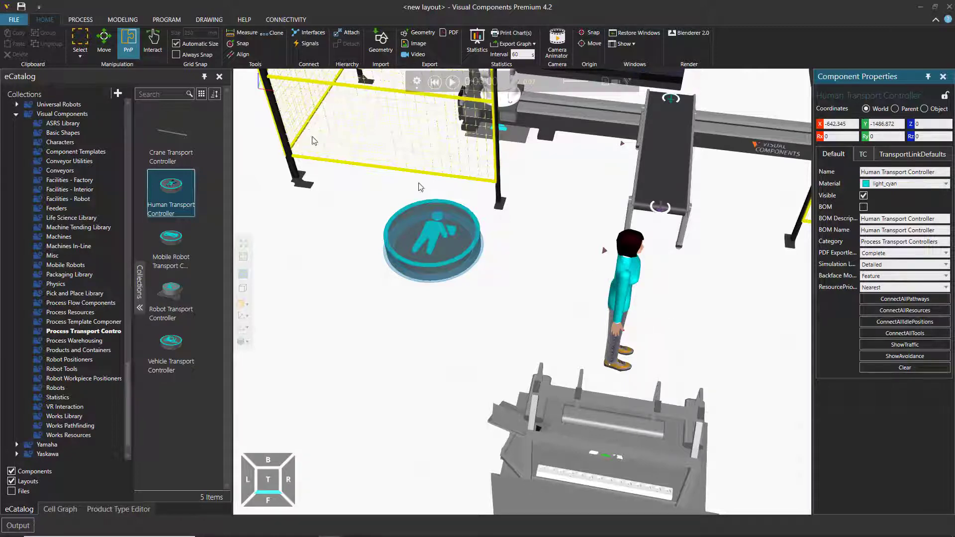
Select From Conveyor Process #2 at the outer end of the outfeed conveyor and display the process routine labels
{"action": "left_click", "coordinate": [80, 20]}
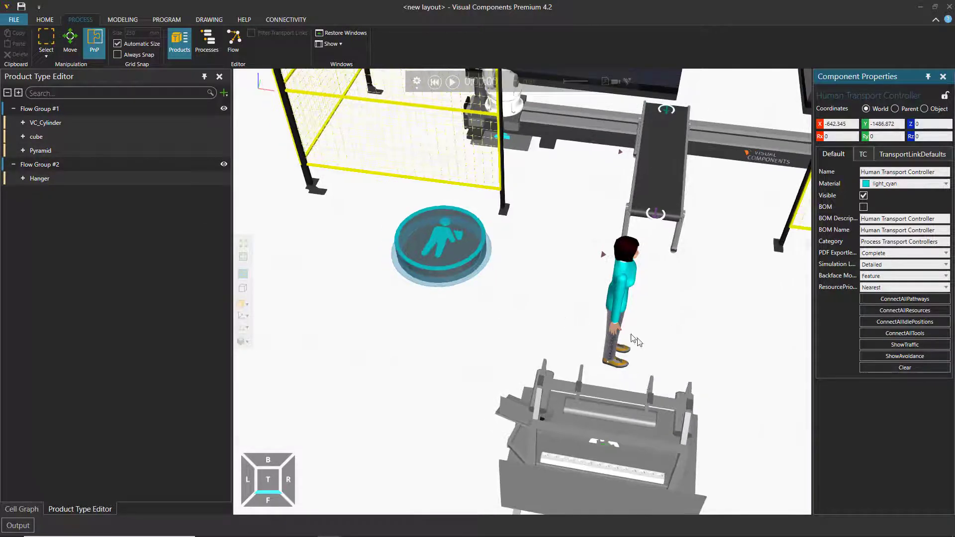
{"action": "right_click_drag", "start_coordinate": [661, 347], "coordinate": [572, 311]}
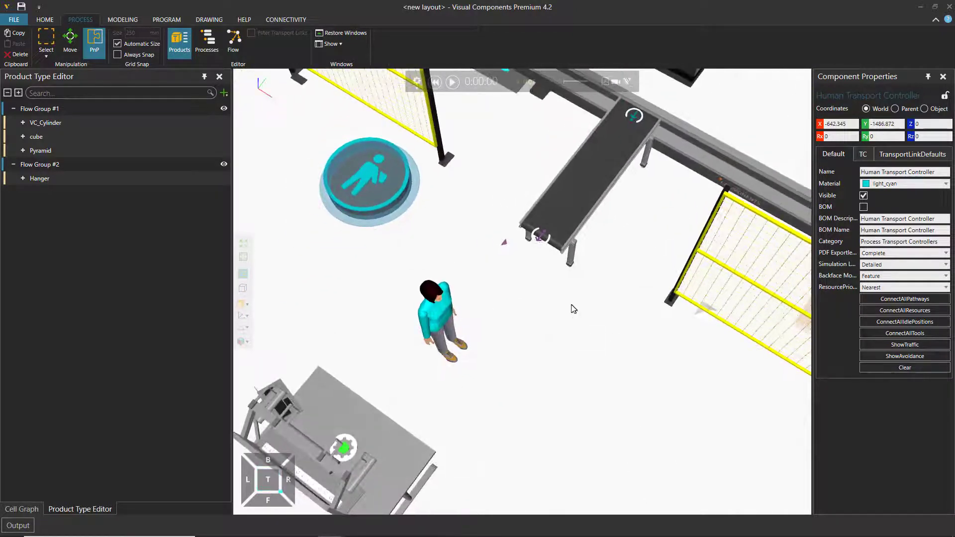
{"action": "scroll", "coordinate": [559, 290], "scroll_direction": "up", "scroll_amount": 2}
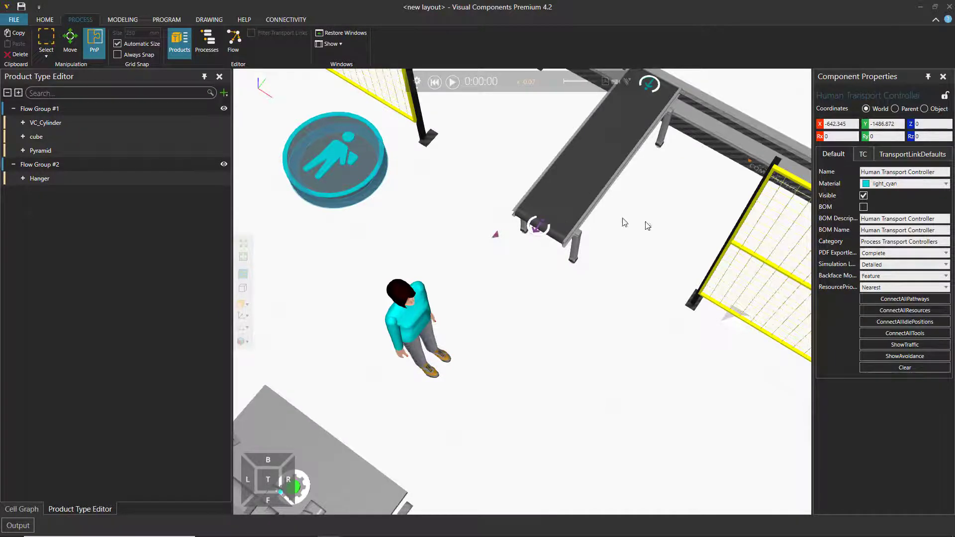
{"action": "middle_click_drag", "start_coordinate": [658, 258], "coordinate": [449, 302]}
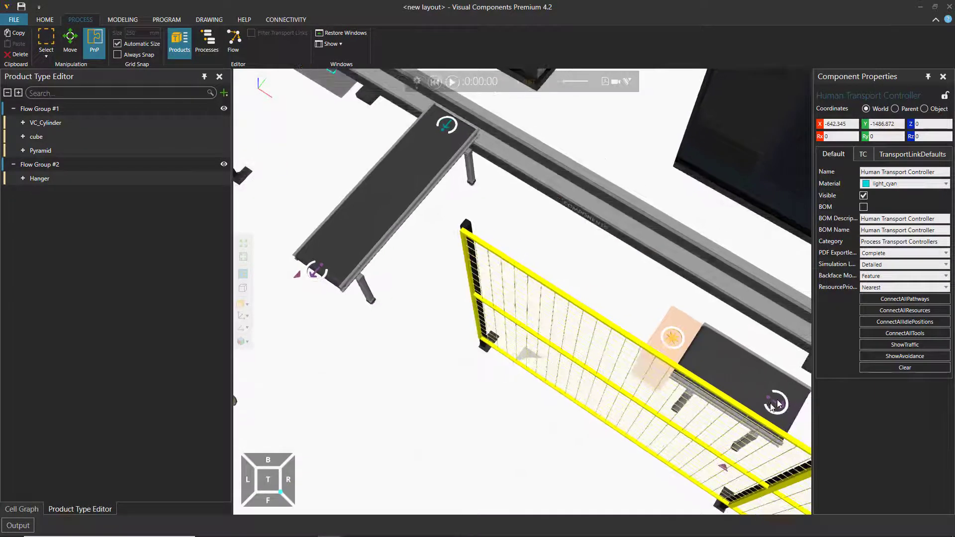
{"action": "left_click", "coordinate": [317, 273]}
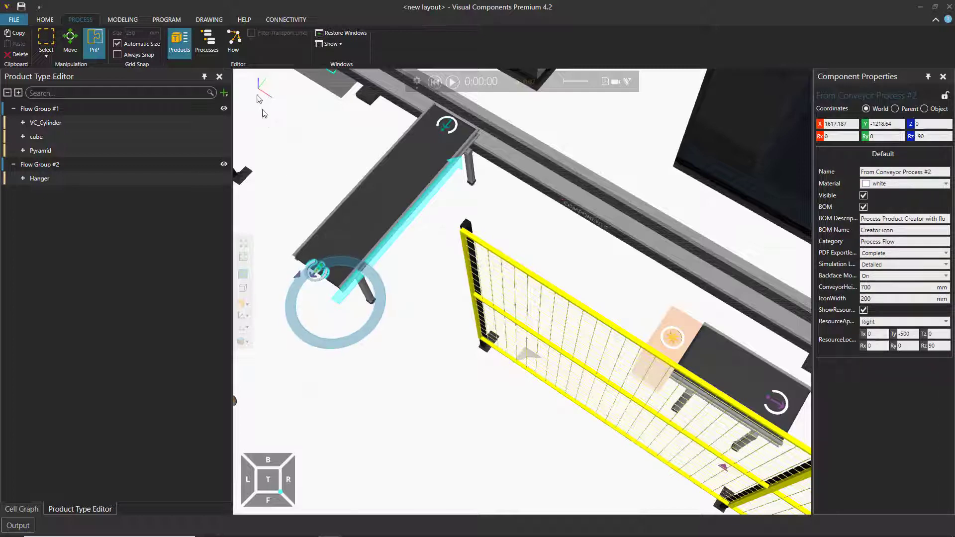
{"action": "left_click", "coordinate": [208, 41]}
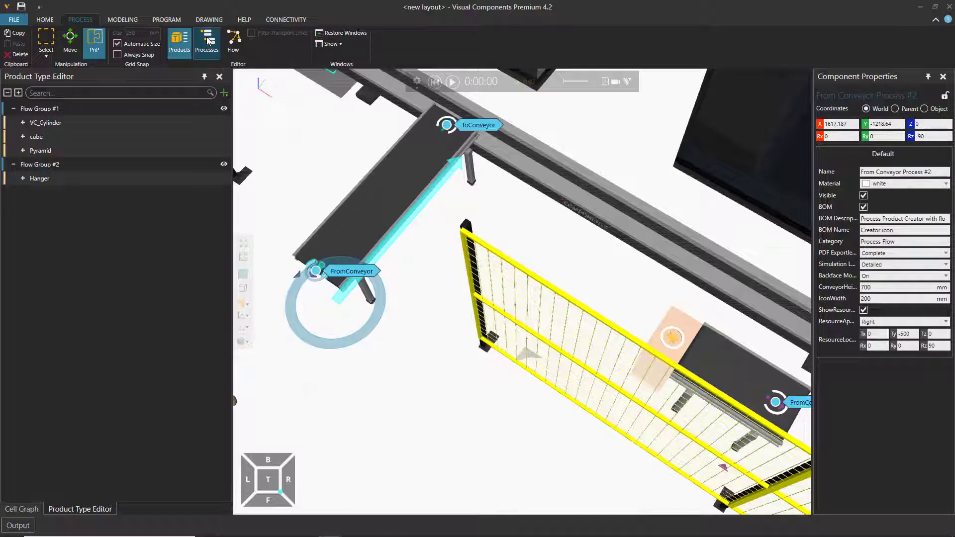
Rename the FromConveyor routine of From Conveyor Process #2 to FromConveyor2 and close its routine editor
{"action": "middle_click_drag", "start_coordinate": [484, 429], "coordinate": [466, 388]}
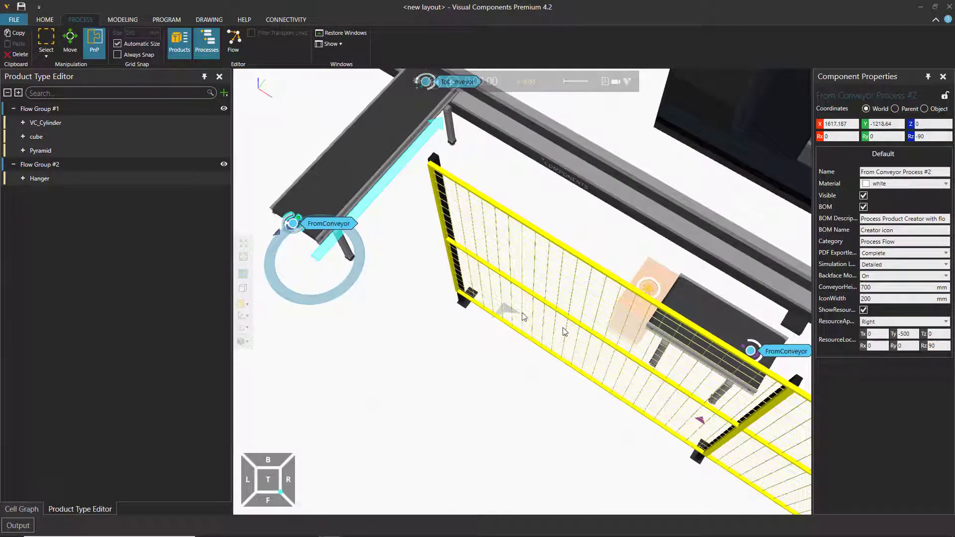
{"action": "double_click", "coordinate": [321, 225]}
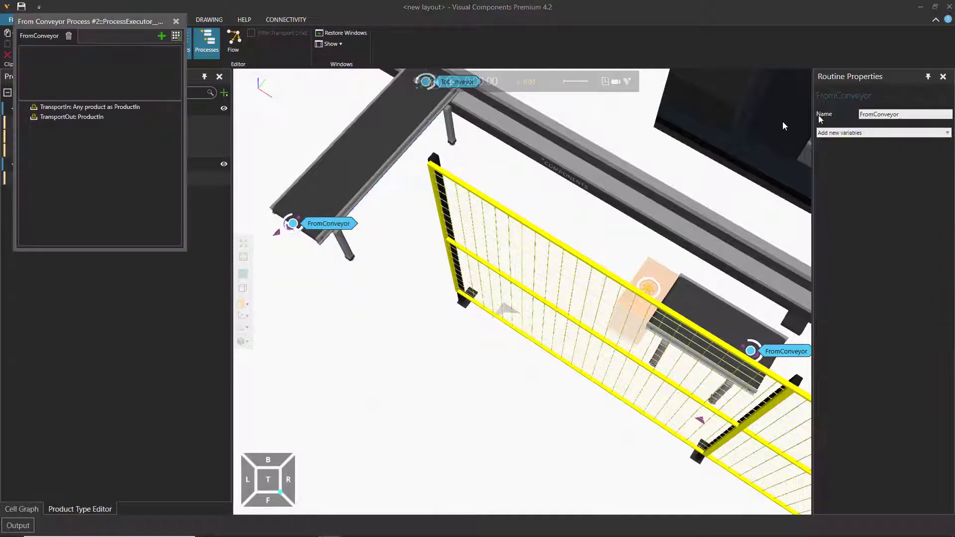
{"action": "left_click", "coordinate": [914, 115]}
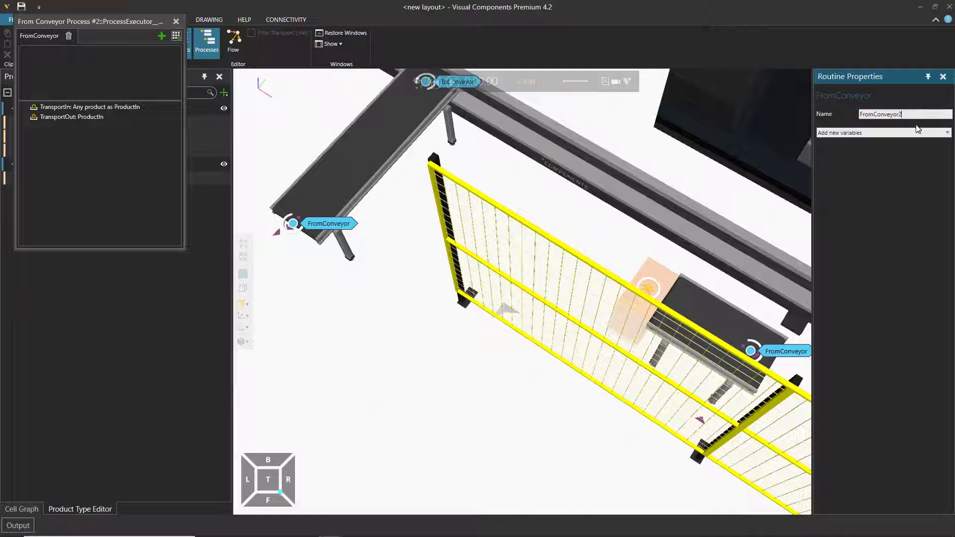
{"action": "key", "text": "Return"}
{"action": "left_click", "coordinate": [358, 280]}
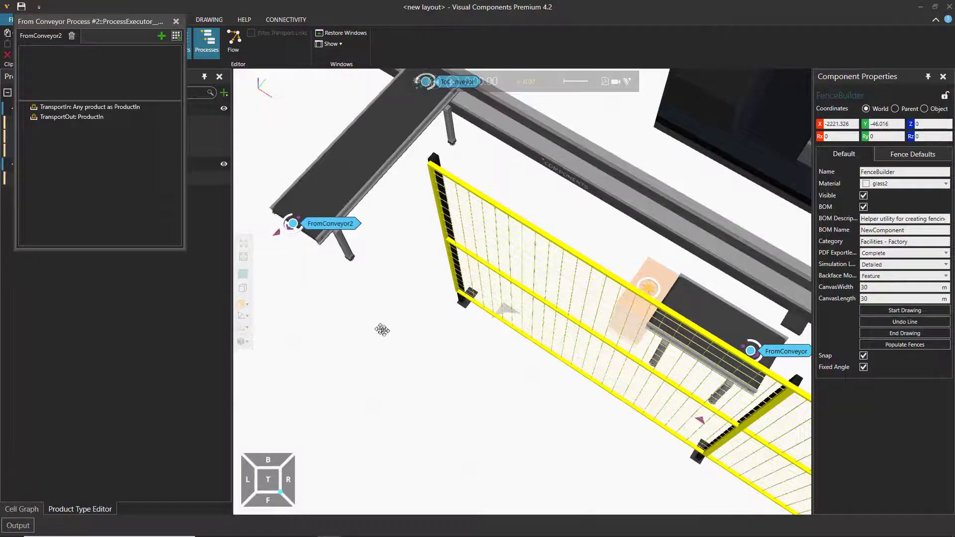
{"action": "right_click_drag", "start_coordinate": [383, 330], "coordinate": [391, 332]}
{"action": "right_click_drag", "start_coordinate": [451, 374], "coordinate": [517, 387]}
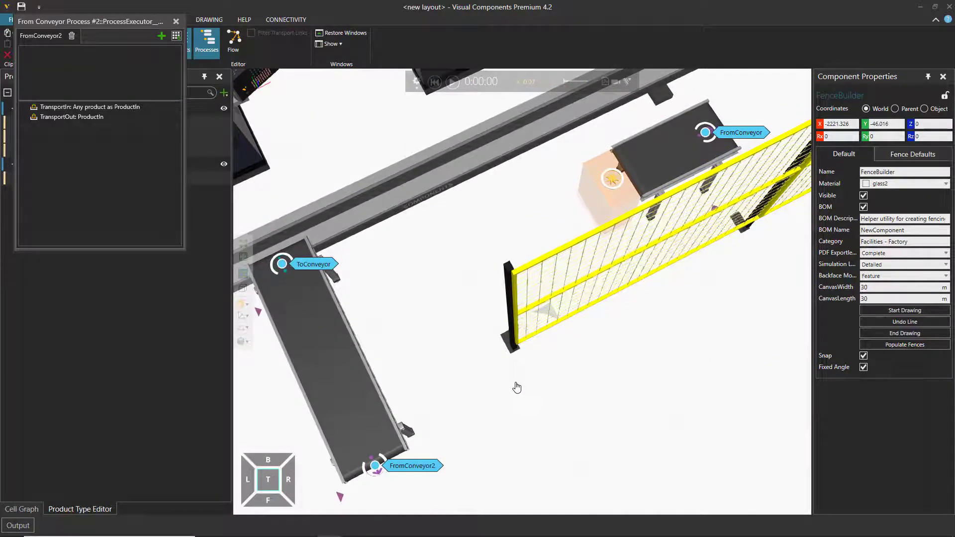
{"action": "scroll", "coordinate": [518, 404], "scroll_direction": "down", "scroll_amount": 2}
{"action": "middle_click_drag", "start_coordinate": [540, 450], "coordinate": [575, 235]}
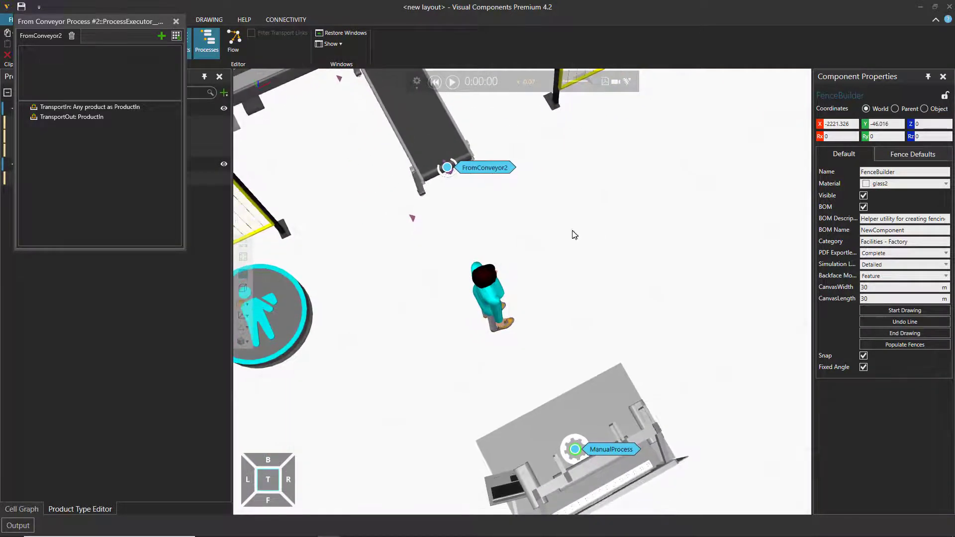
{"action": "middle_click_drag", "start_coordinate": [572, 273], "coordinate": [583, 248]}
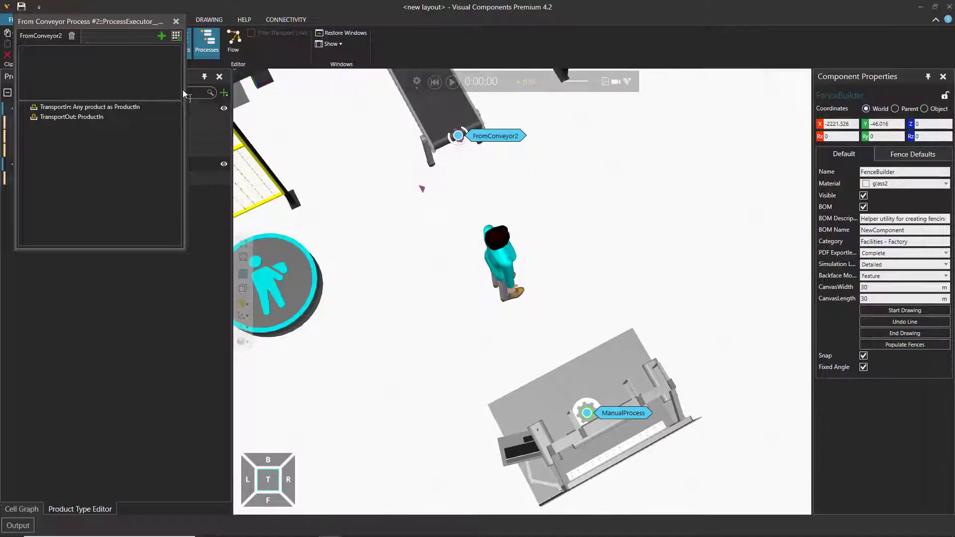
{"action": "left_click", "coordinate": [176, 21]}
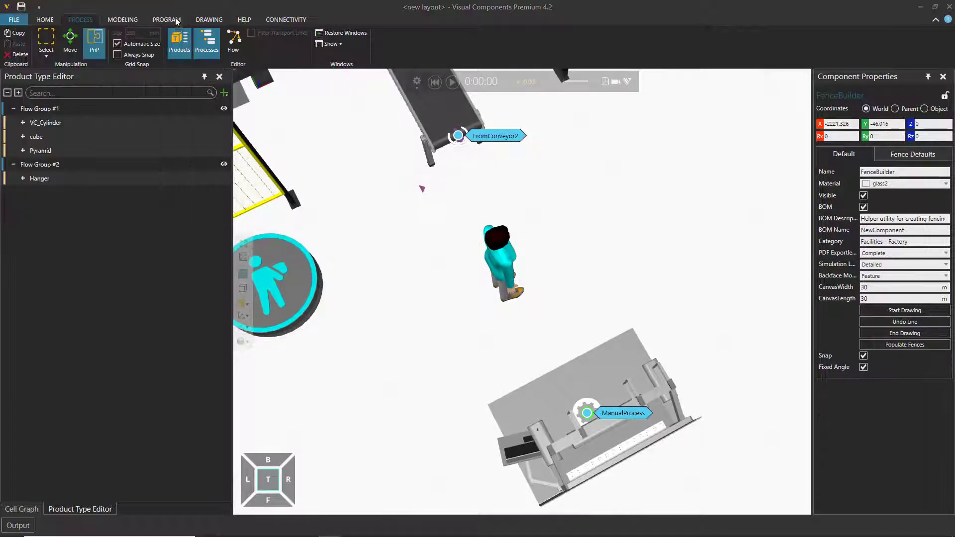
Show the process flow and delete Flow Group #2 with its Hanger product type
{"action": "left_click", "coordinate": [238, 43]}
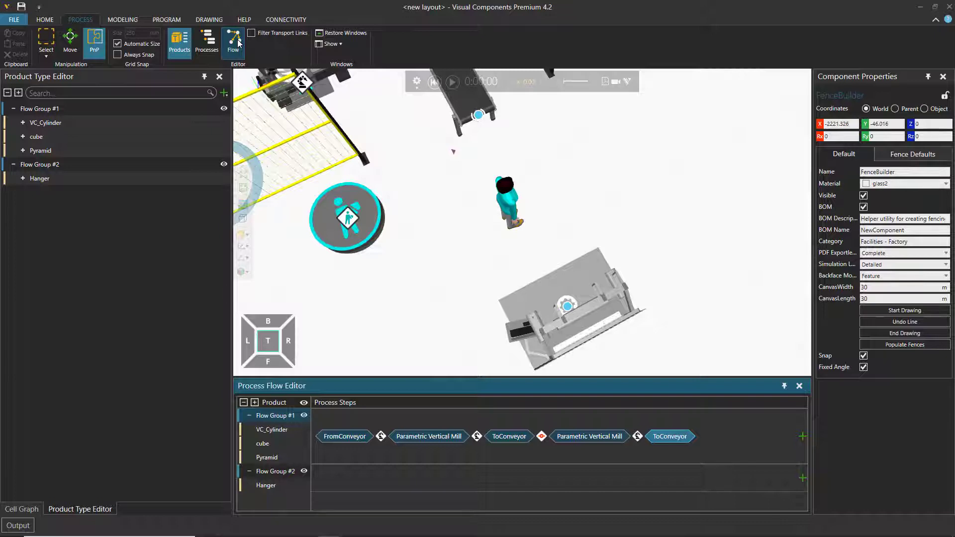
{"action": "middle_click_drag", "start_coordinate": [577, 175], "coordinate": [580, 233]}
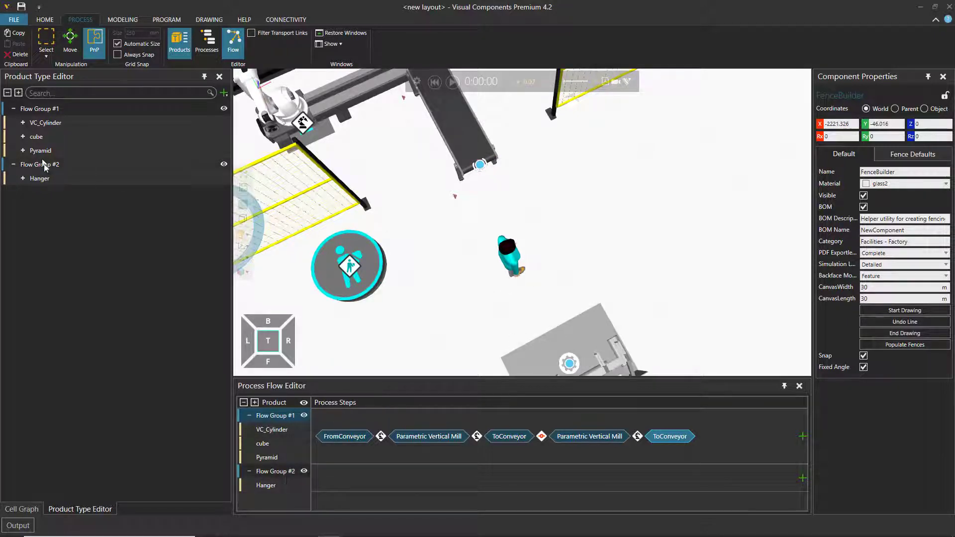
{"action": "right_click", "coordinate": [76, 166]}
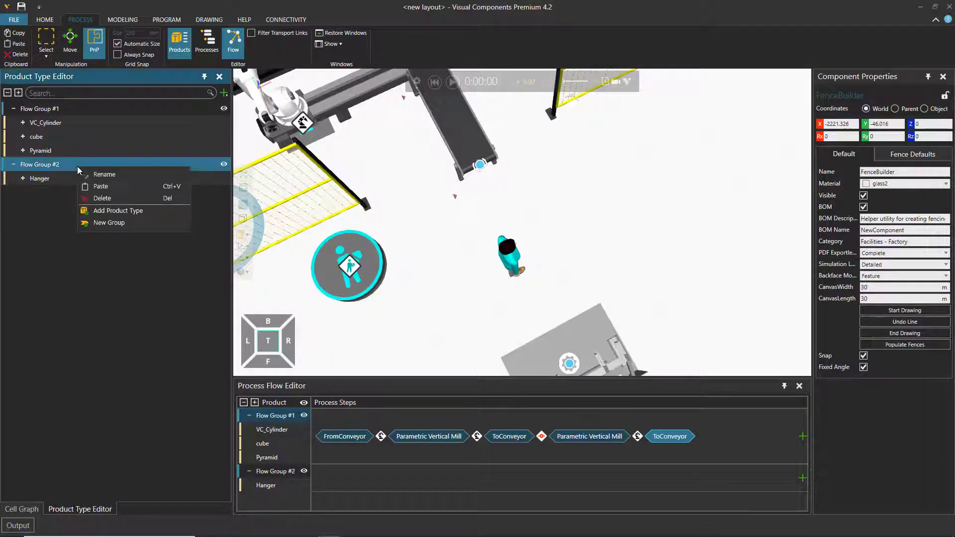
{"action": "left_click", "coordinate": [120, 199]}
{"action": "left_click", "coordinate": [516, 300]}
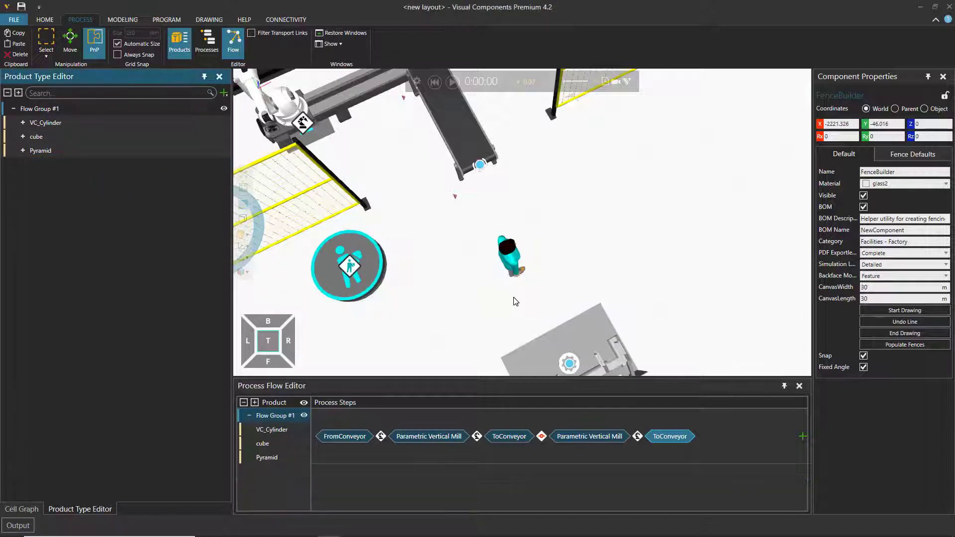
Extend Flow Group #1 from the last ToConveyor step to FromConveyor2 and on to the workstation's ManualProcess
{"action": "middle_click_drag", "start_coordinate": [606, 255], "coordinate": [558, 236]}
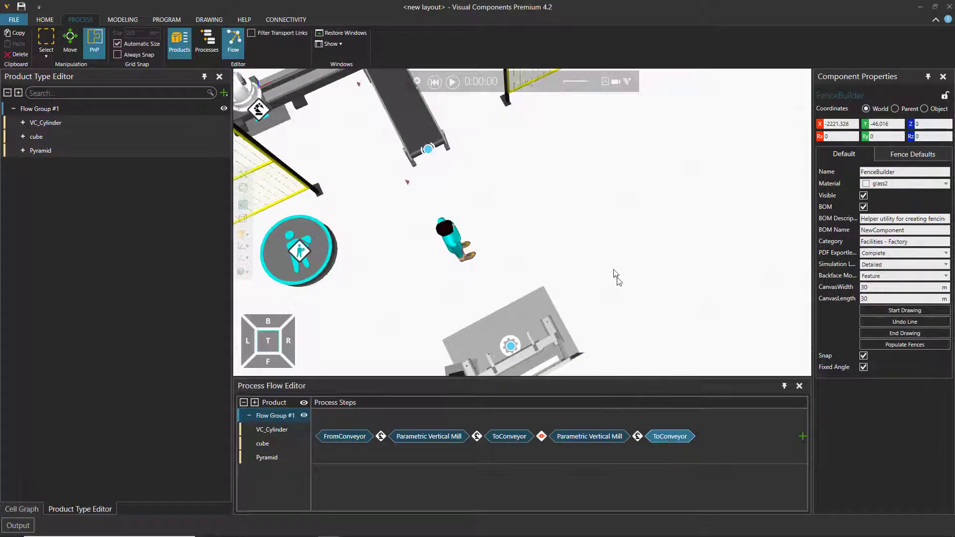
{"action": "middle_click_drag", "start_coordinate": [590, 228], "coordinate": [682, 306]}
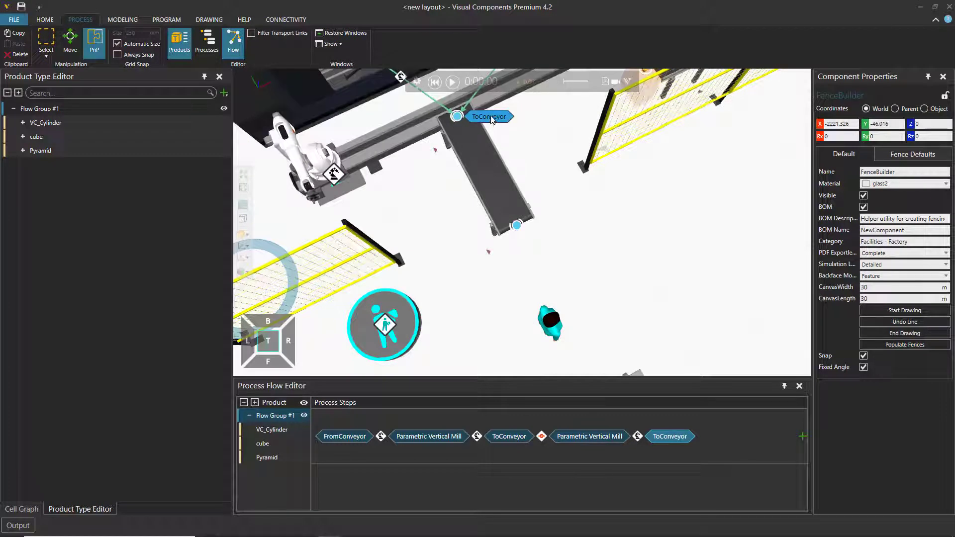
{"action": "left_click", "coordinate": [491, 117]}
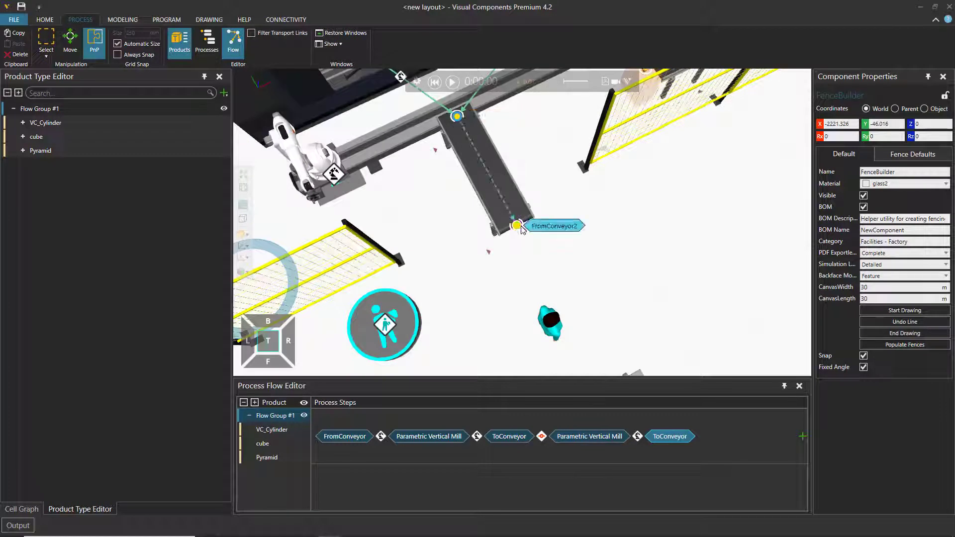
{"action": "left_click", "coordinate": [565, 229]}
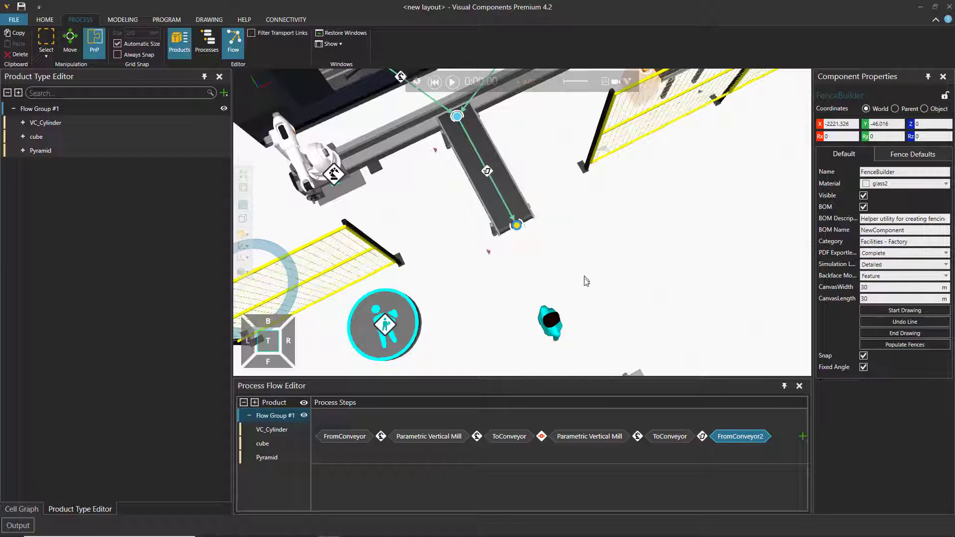
{"action": "middle_click_drag", "start_coordinate": [584, 277], "coordinate": [561, 205]}
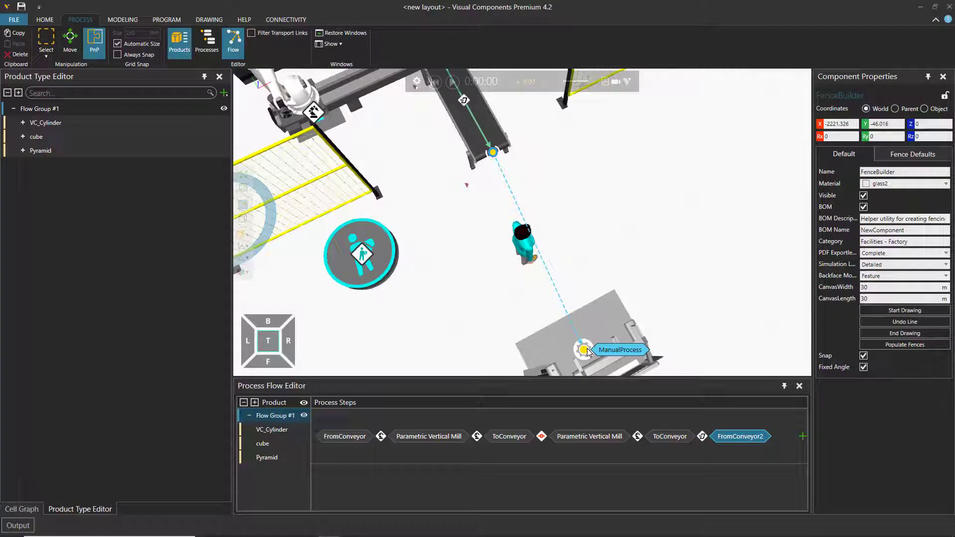
{"action": "left_click", "coordinate": [619, 350]}
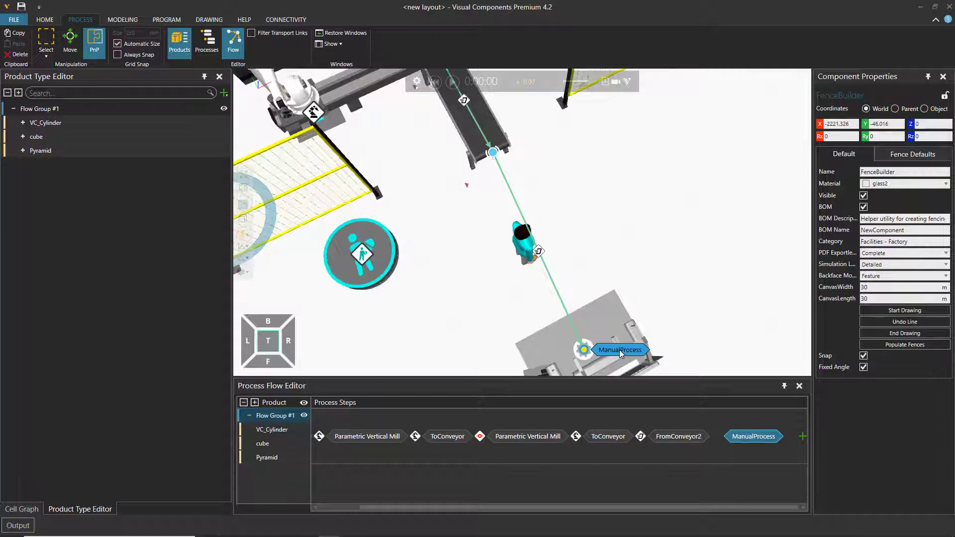
Add the Sink process after ManualProcess as the final step of Flow Group #1
{"action": "right_click_drag", "start_coordinate": [592, 248], "coordinate": [667, 130]}
{"action": "right_click_drag", "start_coordinate": [567, 292], "coordinate": [508, 241]}
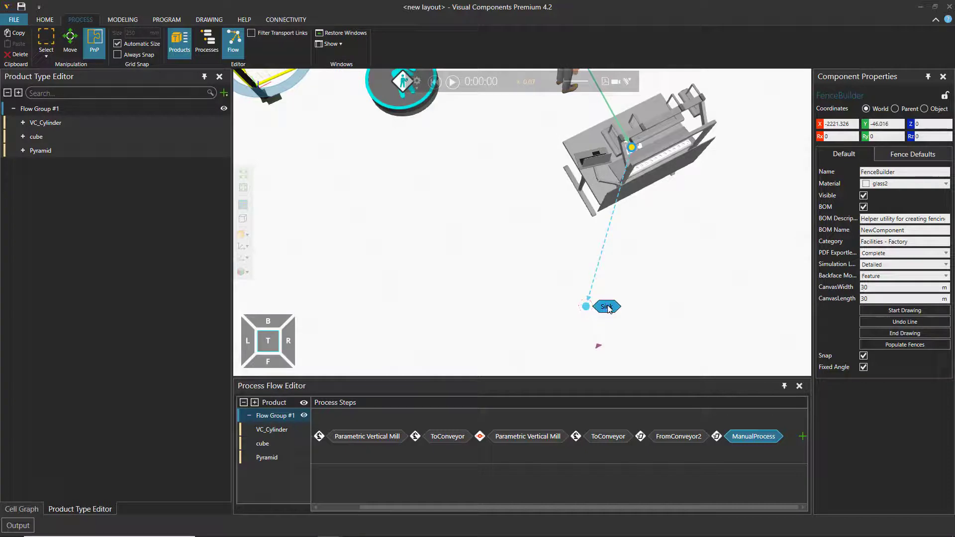
{"action": "left_click", "coordinate": [609, 308]}
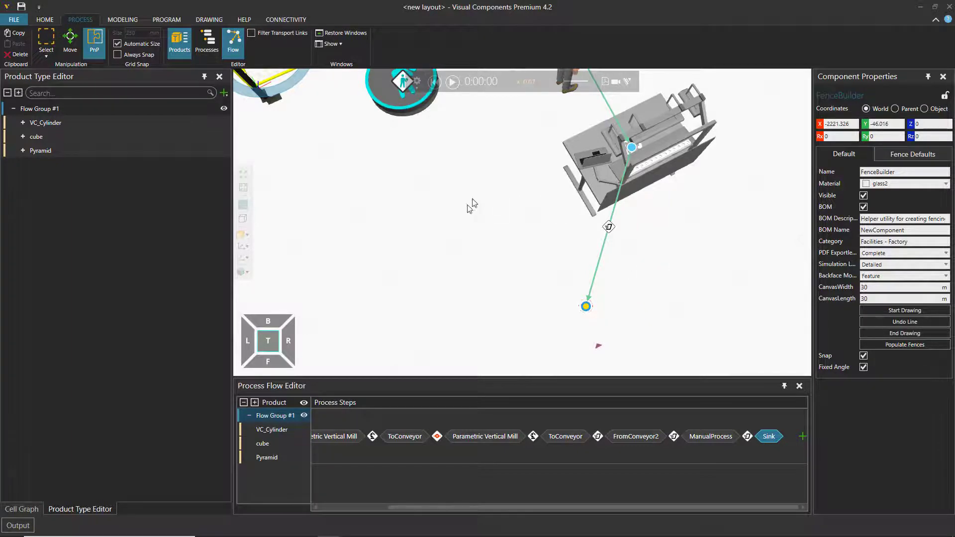
{"action": "right_click_drag", "start_coordinate": [458, 225], "coordinate": [486, 267]}
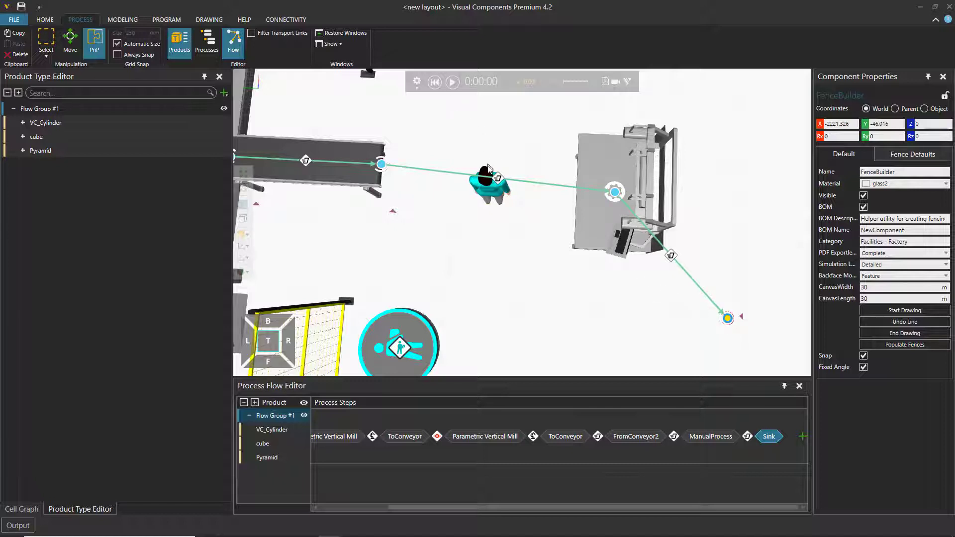
Assign the Human Transport Controller as implementer of the FromConveyor2-to-ManualProcess link and the ManualProcess-to-Sink link
{"action": "left_click", "coordinate": [498, 181]}
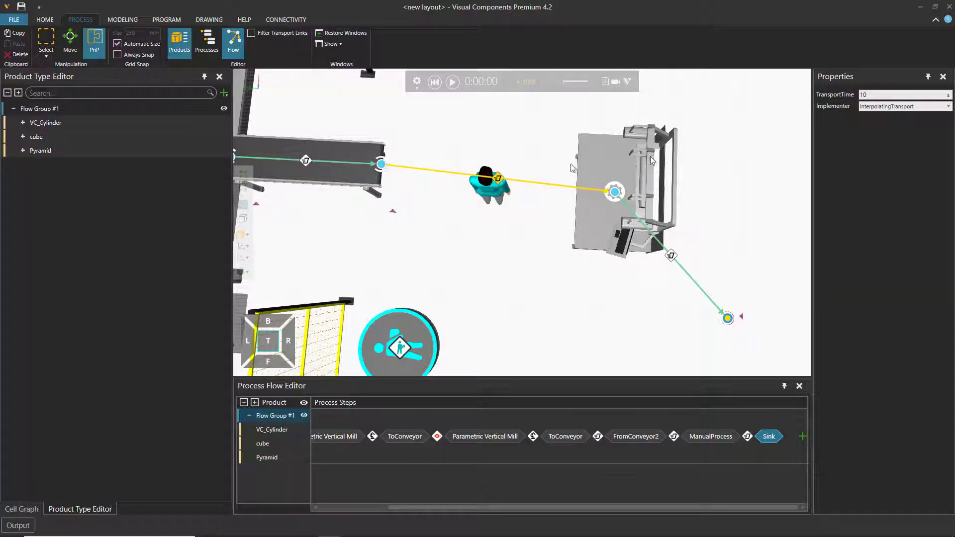
{"action": "left_click", "coordinate": [879, 107]}
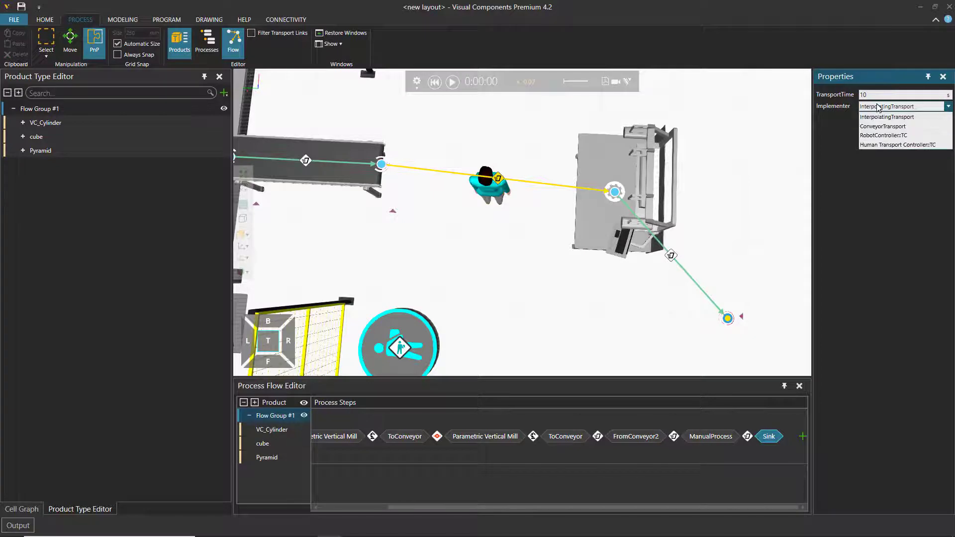
{"action": "left_click", "coordinate": [880, 145]}
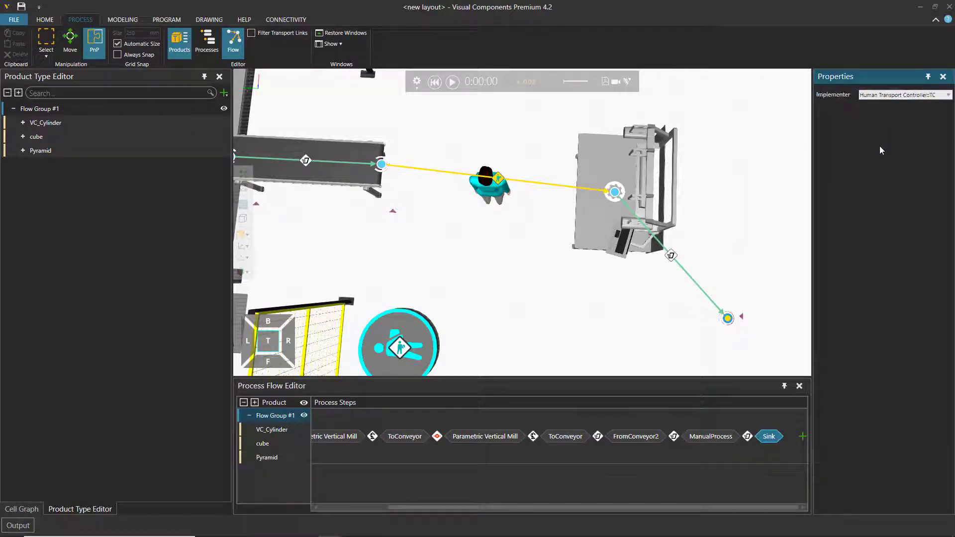
{"action": "left_click", "coordinate": [672, 255]}
{"action": "left_click", "coordinate": [880, 106]}
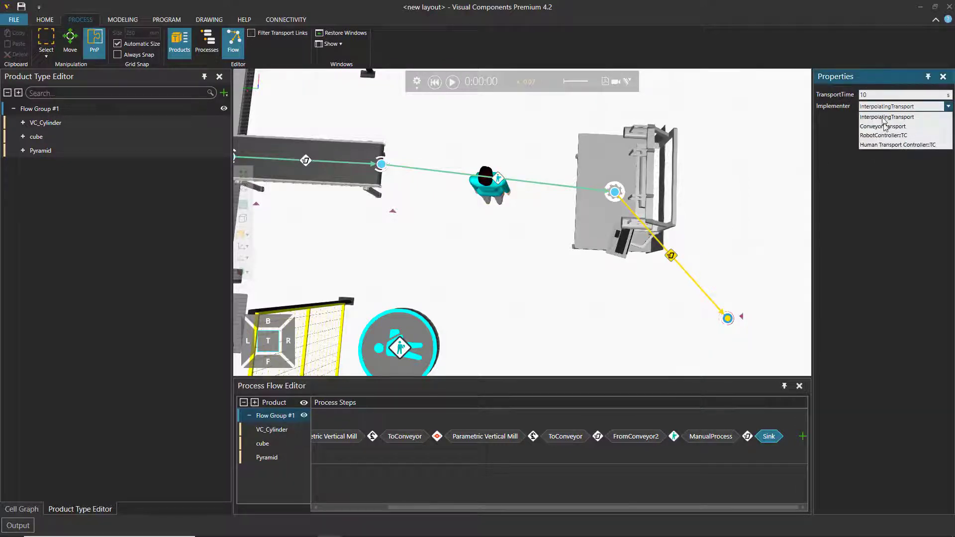
{"action": "left_click", "coordinate": [890, 146]}
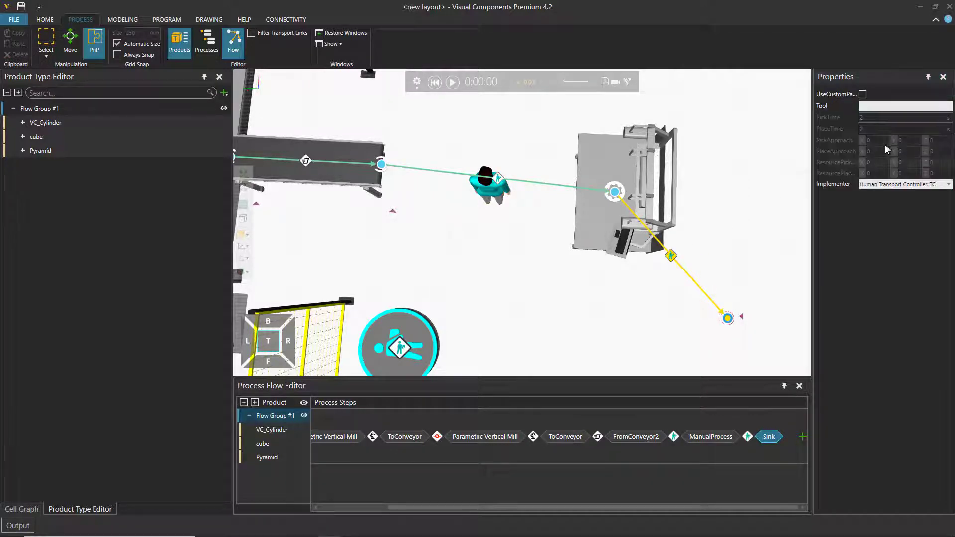
Set the implementer of the outfeed conveyor link from ToConveyor to FromConveyor2 to ConveyorTransport
{"action": "middle_click_drag", "start_coordinate": [488, 262], "coordinate": [548, 285]}
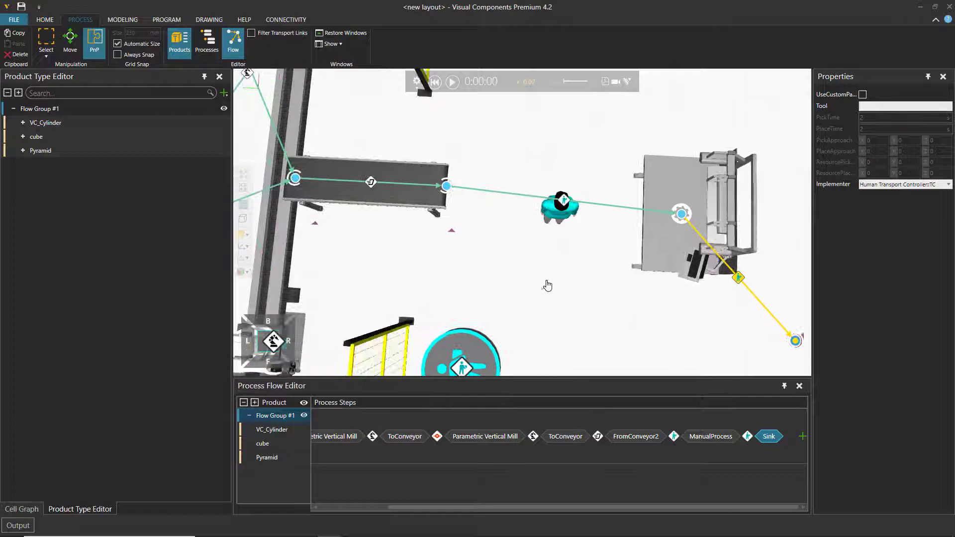
{"action": "left_click", "coordinate": [372, 183]}
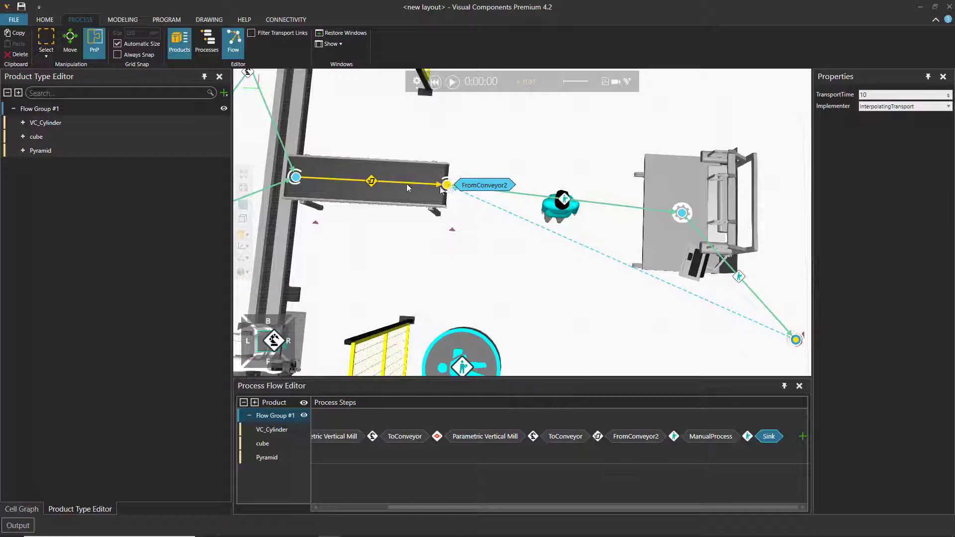
{"action": "left_click", "coordinate": [884, 109]}
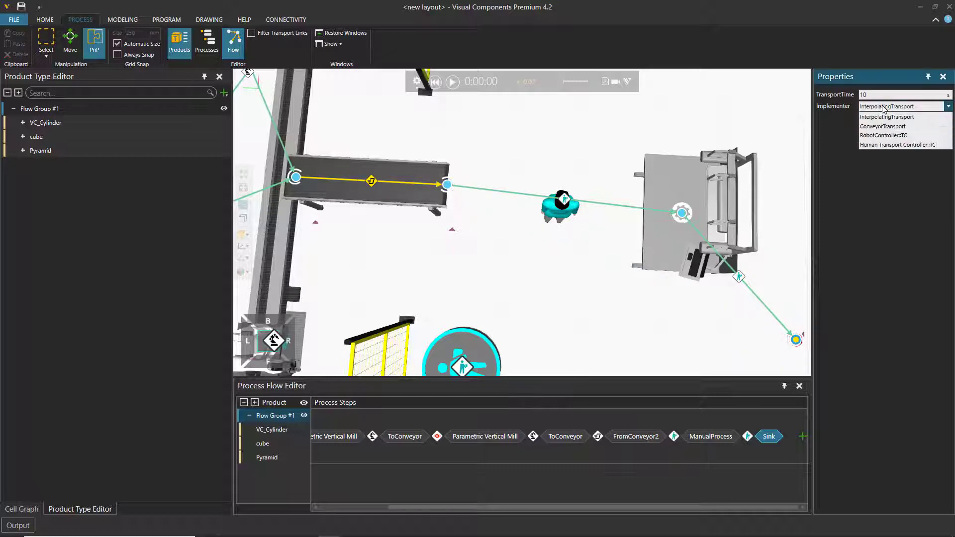
{"action": "left_click", "coordinate": [882, 127]}
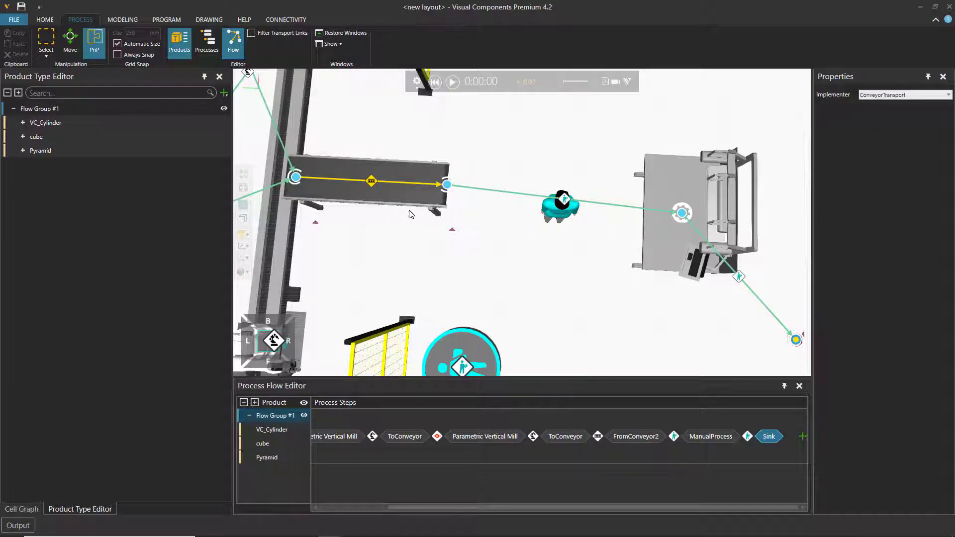
{"action": "left_click", "coordinate": [526, 268]}
Hide the process flow links and the flow editor so the whole cell is shown unobstructed
{"action": "right_click_drag", "start_coordinate": [541, 301], "coordinate": [487, 286]}
{"action": "scroll", "coordinate": [478, 282], "scroll_direction": "down", "scroll_amount": 3}
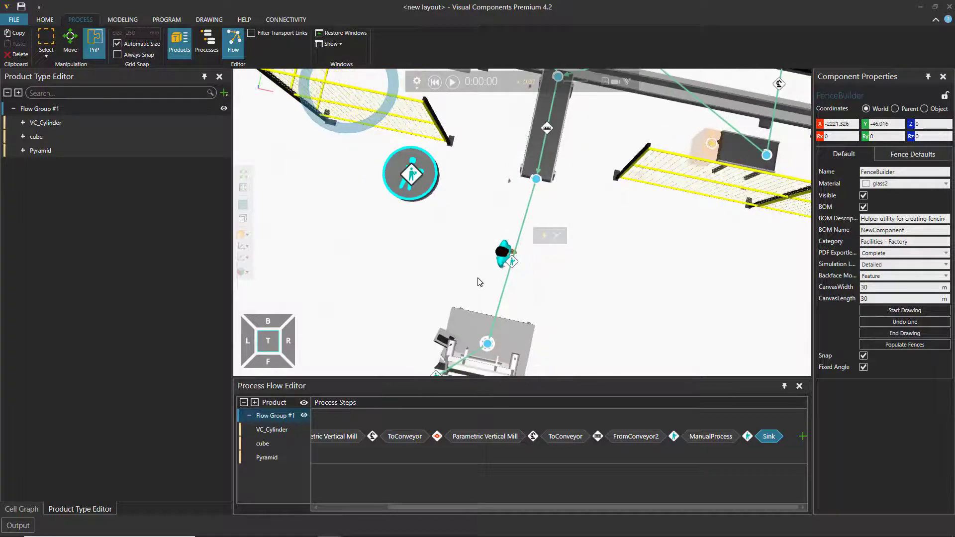
{"action": "right_click_drag", "start_coordinate": [620, 315], "coordinate": [565, 316]}
{"action": "scroll", "coordinate": [624, 313], "scroll_direction": "down", "scroll_amount": 2}
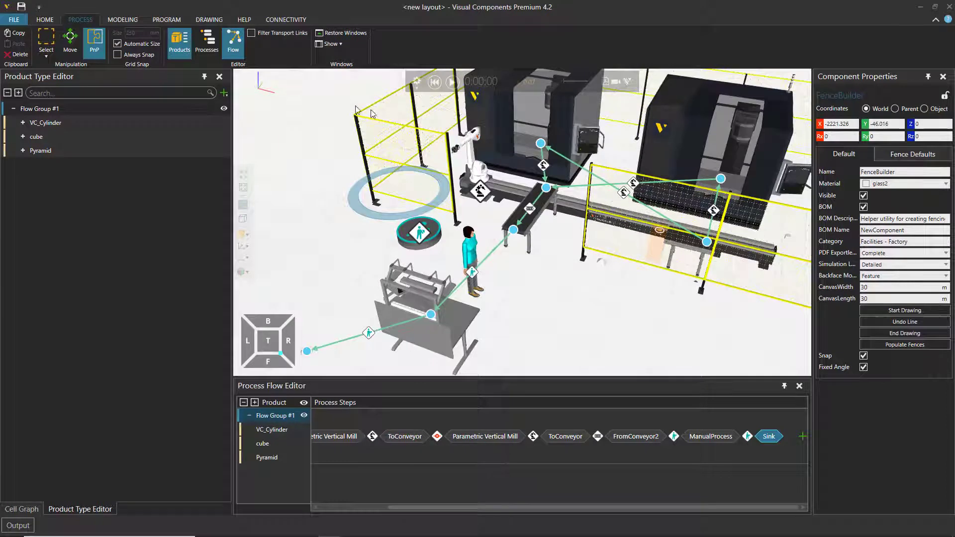
{"action": "left_click", "coordinate": [94, 39]}
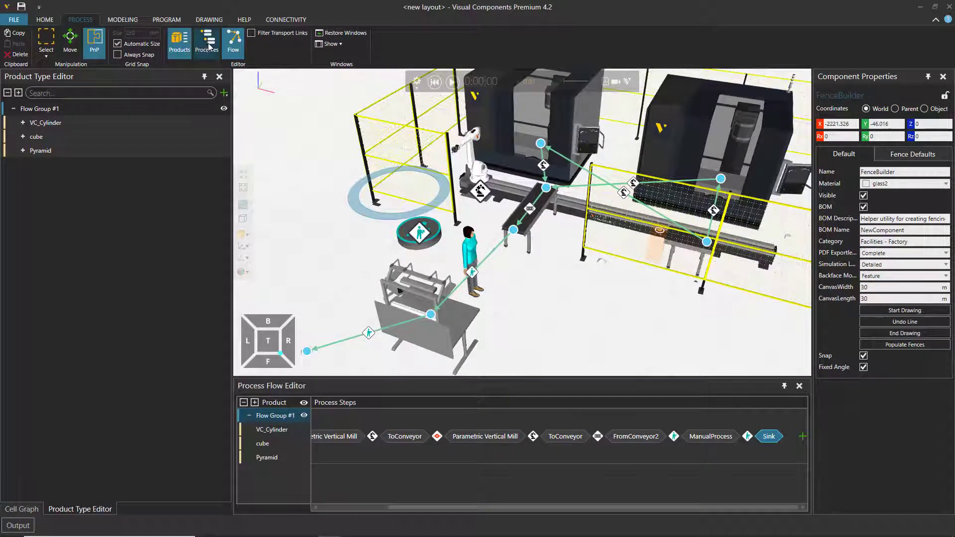
{"action": "left_click", "coordinate": [233, 39]}
{"action": "scroll", "coordinate": [448, 181], "scroll_direction": "down", "scroll_amount": 5}
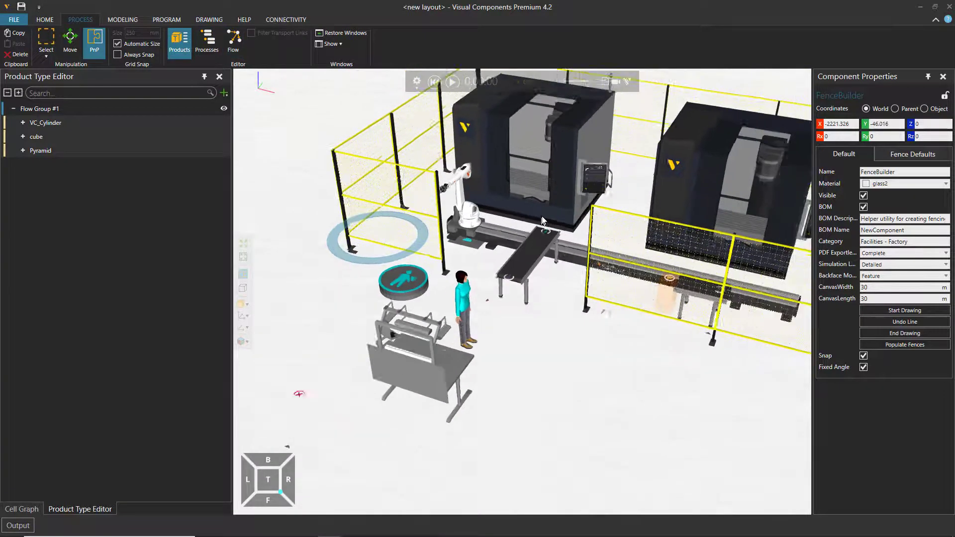
Run the simulation at varying speed and examine how the robot, outfeed conveyor and operator move products to the workstation and sink
{"action": "left_click", "coordinate": [453, 83]}
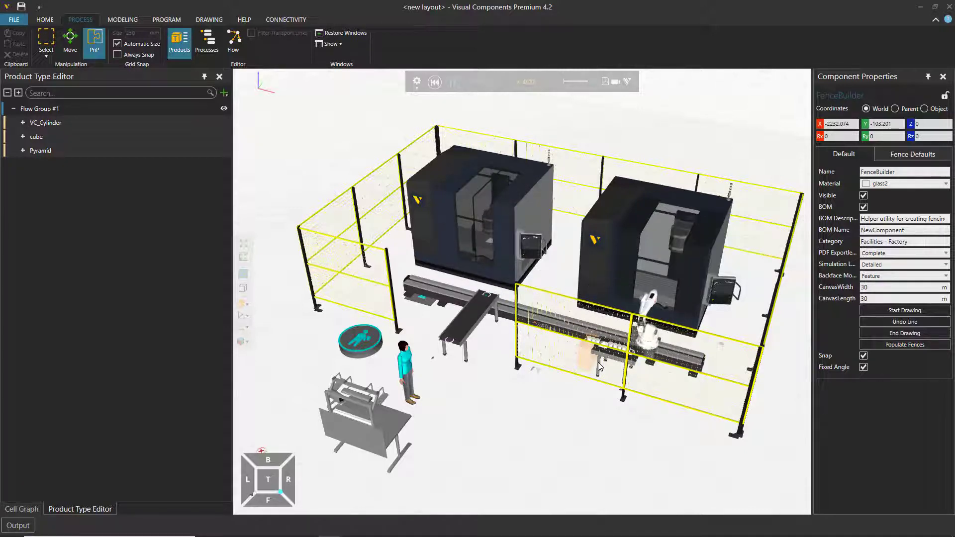
{"action": "left_click", "coordinate": [594, 82]}
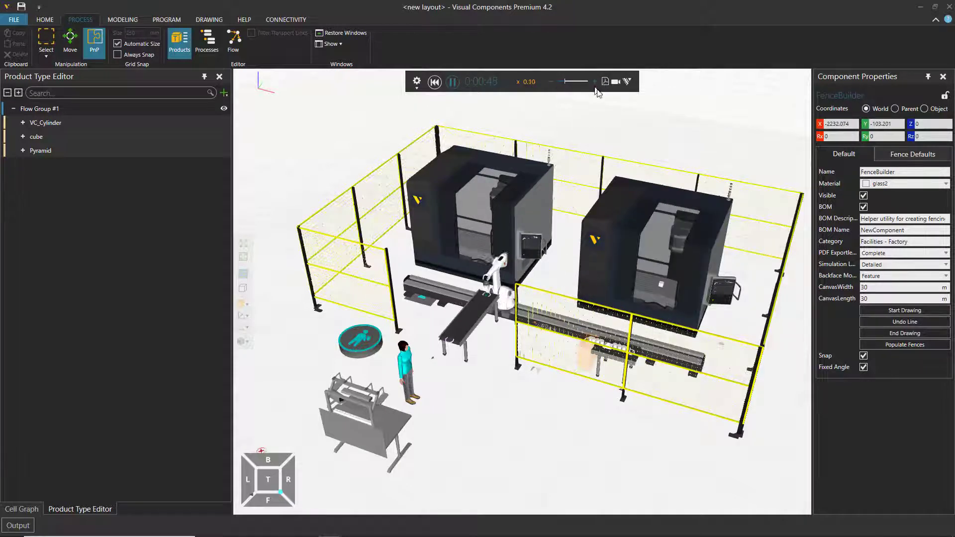
{"action": "scroll", "coordinate": [471, 443], "scroll_direction": "up", "scroll_amount": 8}
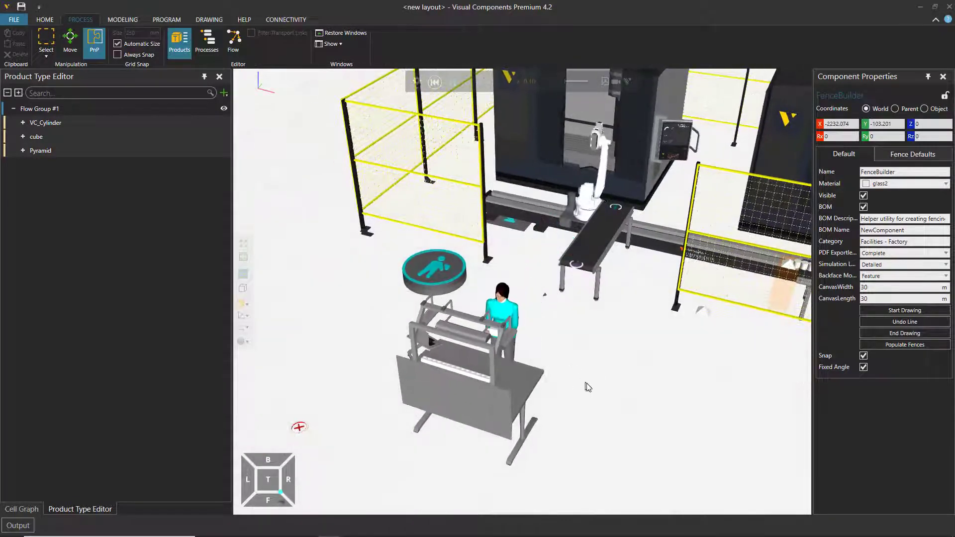
{"action": "right_click_drag", "start_coordinate": [601, 402], "coordinate": [634, 351]}
{"action": "left_click_drag", "start_coordinate": [556, 82], "coordinate": [548, 81]}
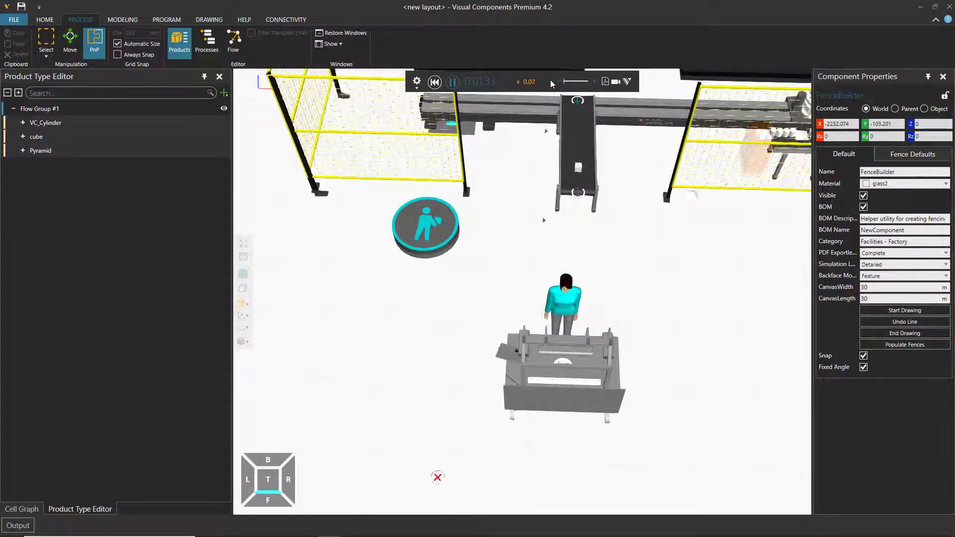
{"action": "right_click_drag", "start_coordinate": [689, 368], "coordinate": [704, 342]}
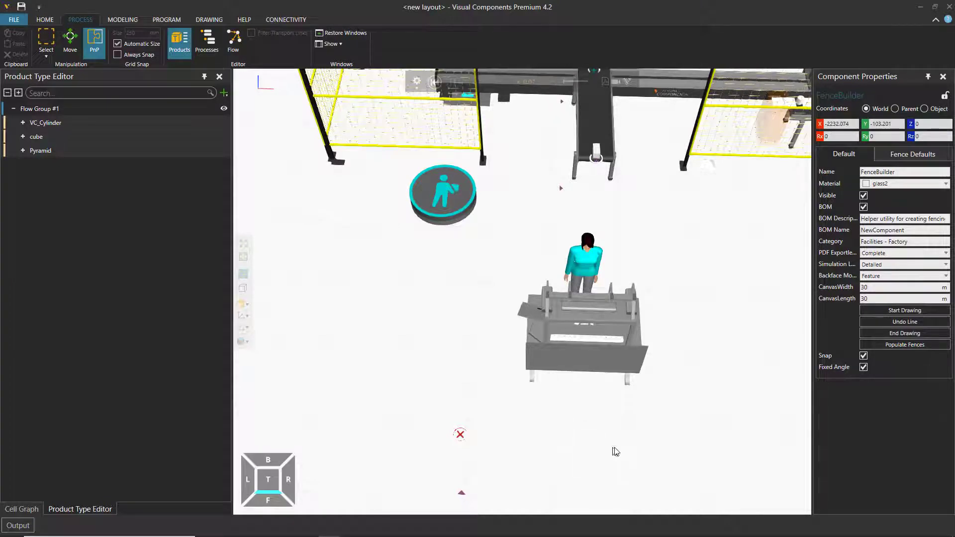
{"action": "middle_click_drag", "start_coordinate": [613, 451], "coordinate": [608, 431]}
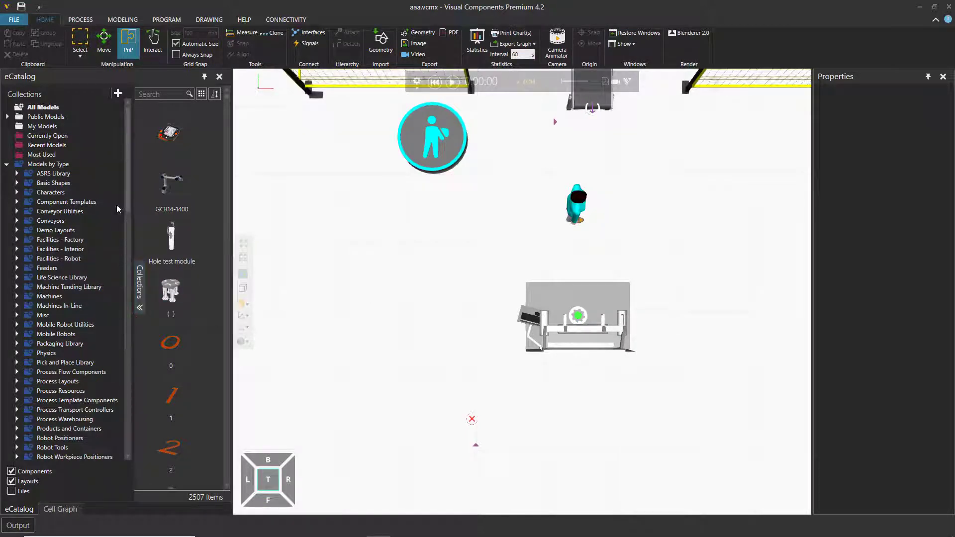
Open the Process Resources collection under Visual Components in the eCatalog and locate the Pathway Area component
{"action": "left_click_drag", "start_coordinate": [126, 194], "coordinate": [151, 437]}
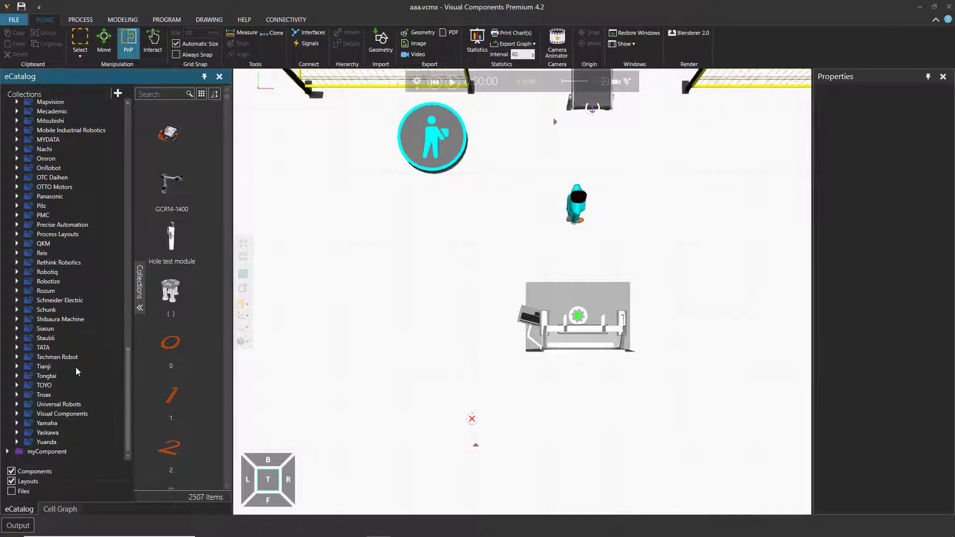
{"action": "double_click", "coordinate": [63, 414]}
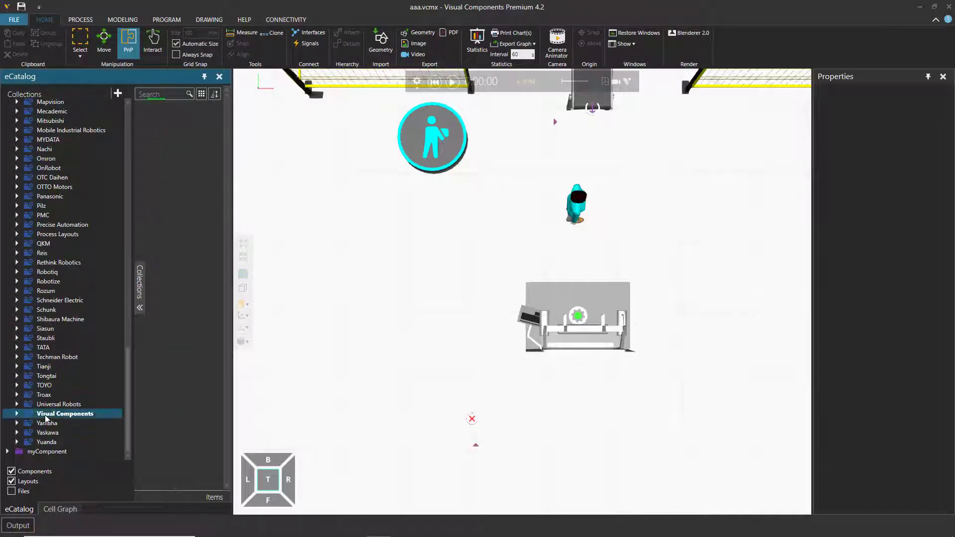
{"action": "scroll", "coordinate": [91, 362], "scroll_direction": "down", "scroll_amount": 4}
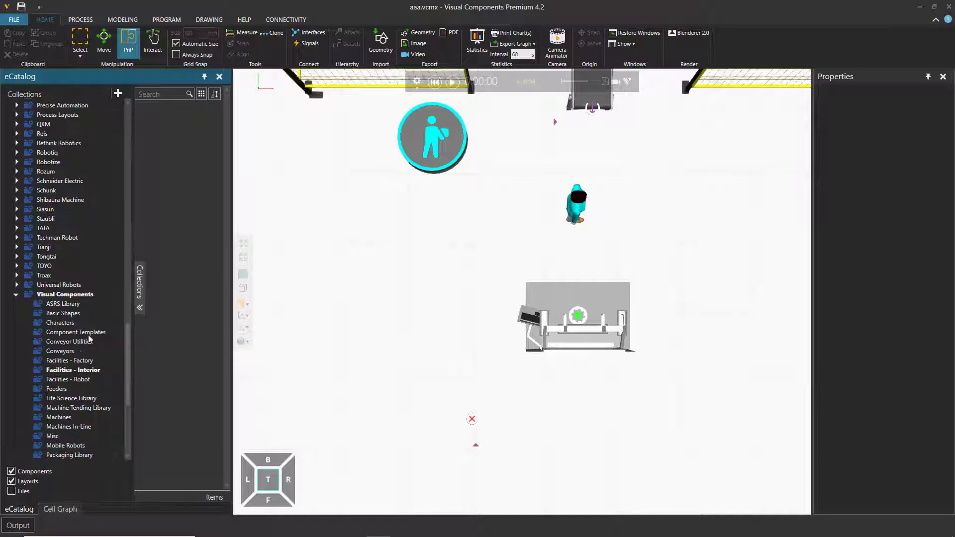
{"action": "scroll", "coordinate": [129, 375], "scroll_direction": "down", "scroll_amount": 2}
{"action": "left_click_drag", "start_coordinate": [130, 385], "coordinate": [128, 419]}
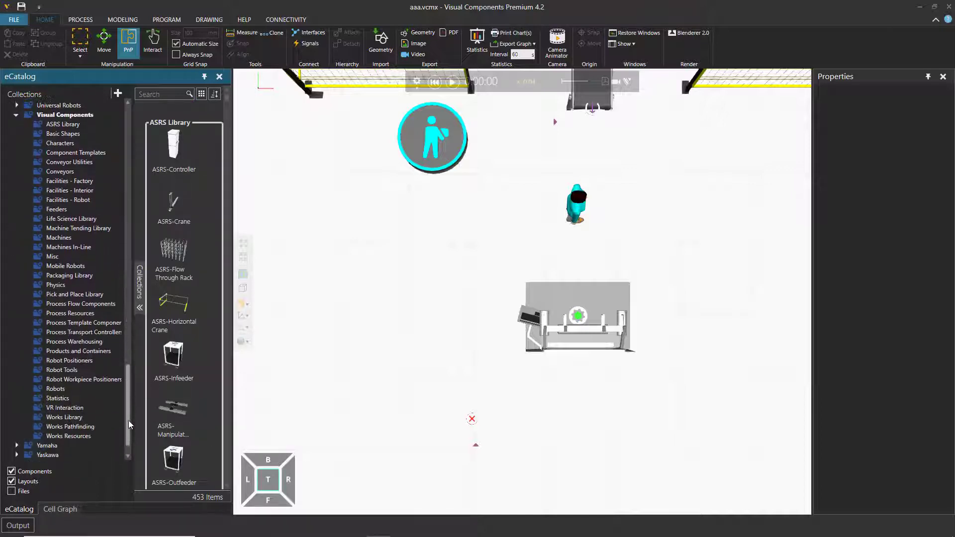
{"action": "left_click", "coordinate": [87, 315]}
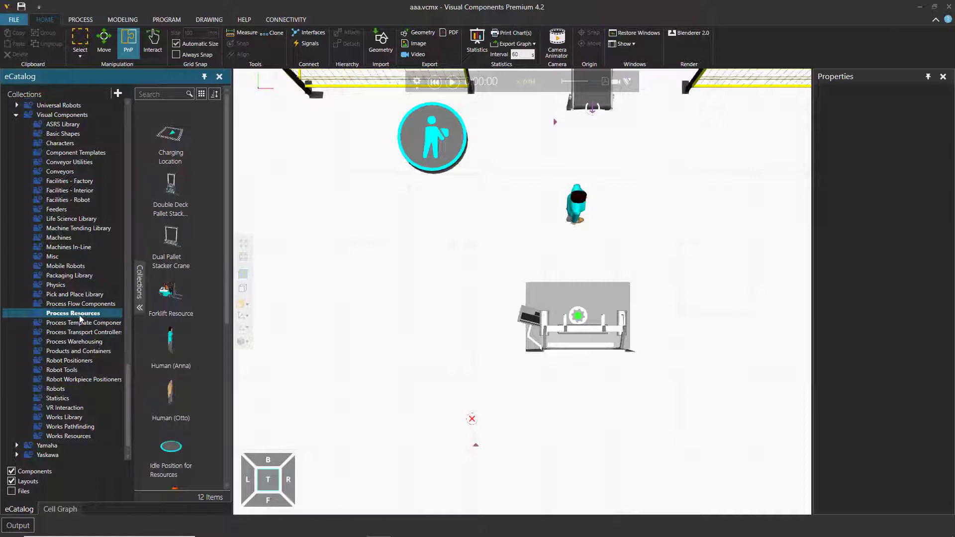
{"action": "scroll", "coordinate": [159, 309], "scroll_direction": "down", "scroll_amount": 5}
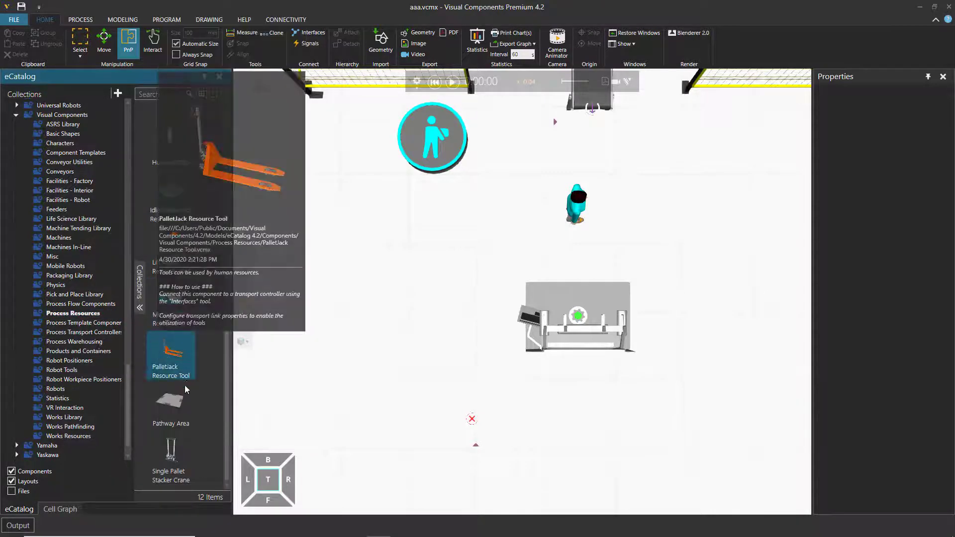
Place a Pathway Area on the floor beside the workstation, near the human transport controller, at about X -1040, Y -3165 mm
{"action": "mouse_move", "coordinate": [172, 403]}
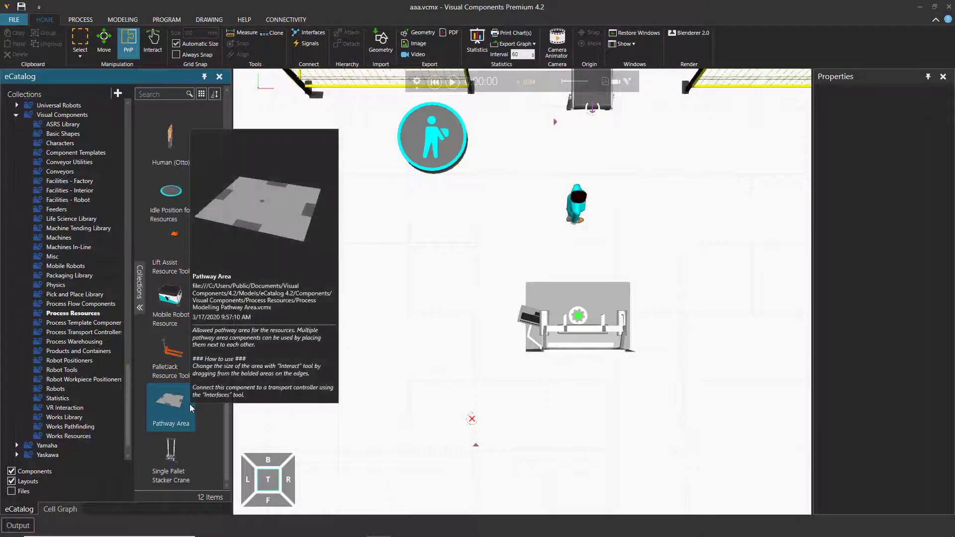
{"action": "left_click_drag", "start_coordinate": [190, 404], "coordinate": [261, 363]}
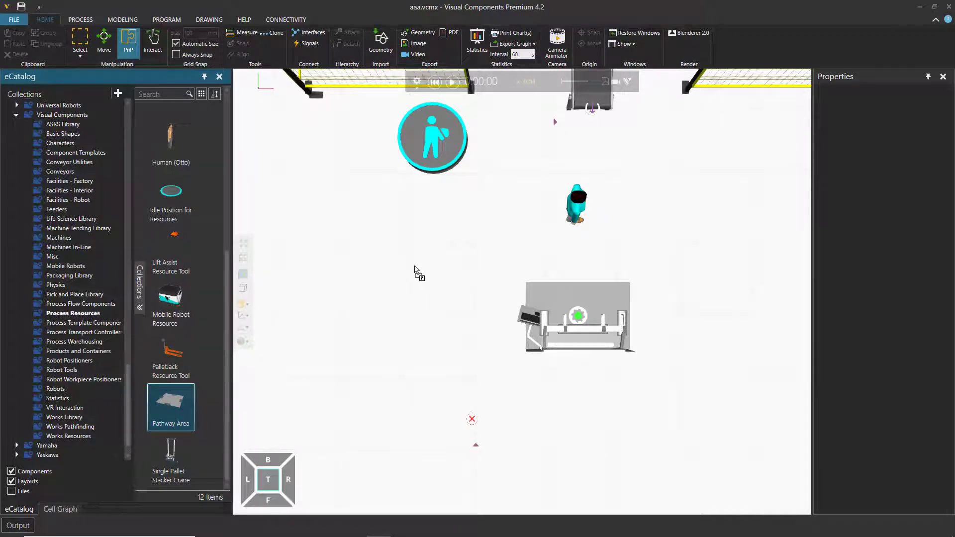
{"action": "left_click_drag", "start_coordinate": [415, 269], "coordinate": [415, 268]}
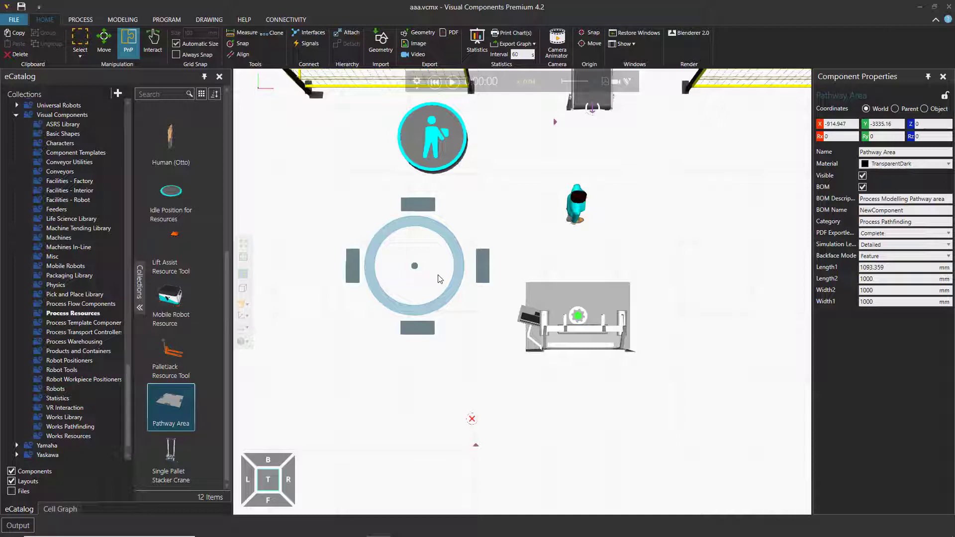
{"action": "left_click_drag", "start_coordinate": [440, 279], "coordinate": [440, 269]}
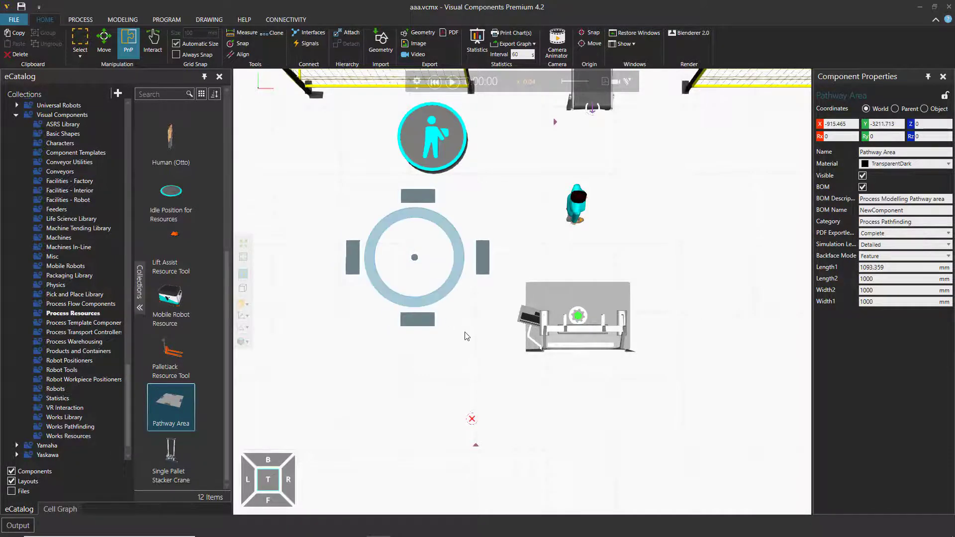
{"action": "mouse_move", "coordinate": [466, 335]}
{"action": "right_mouse_down"}
{"action": "mouse_move", "coordinate": [466, 306]}
{"action": "mouse_move", "coordinate": [464, 335]}
{"action": "right_mouse_up"}
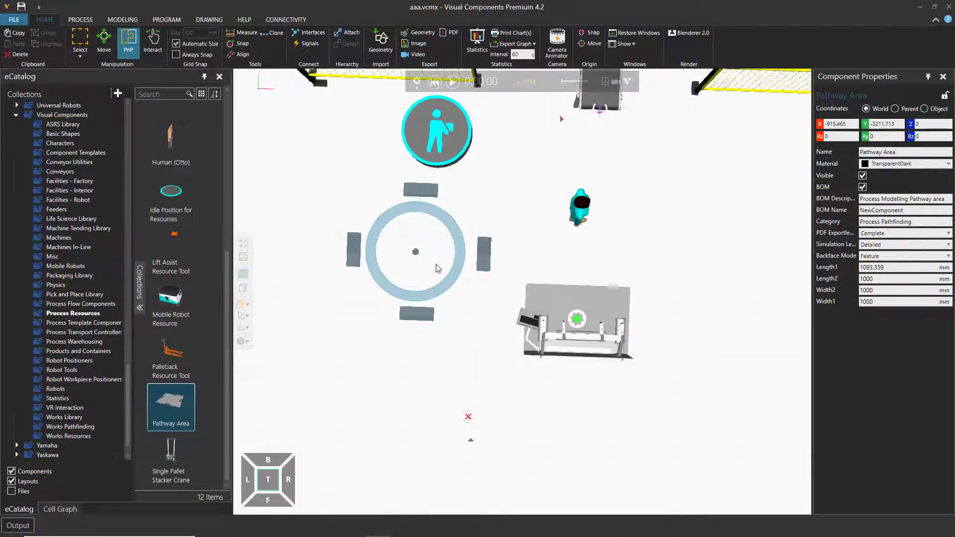
{"action": "left_click_drag", "start_coordinate": [437, 269], "coordinate": [427, 259]}
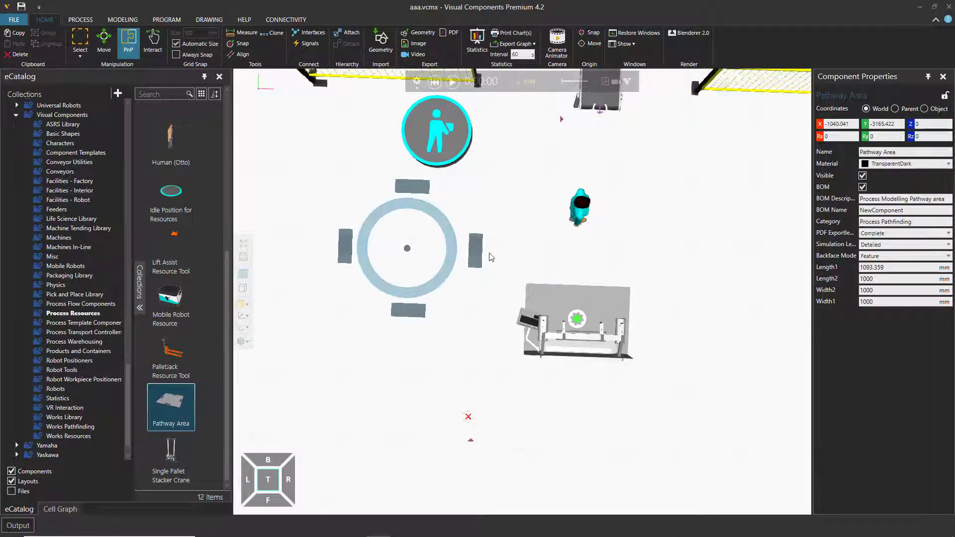
Set the Pathway Area's material to aluminium
{"action": "left_click", "coordinate": [895, 165]}
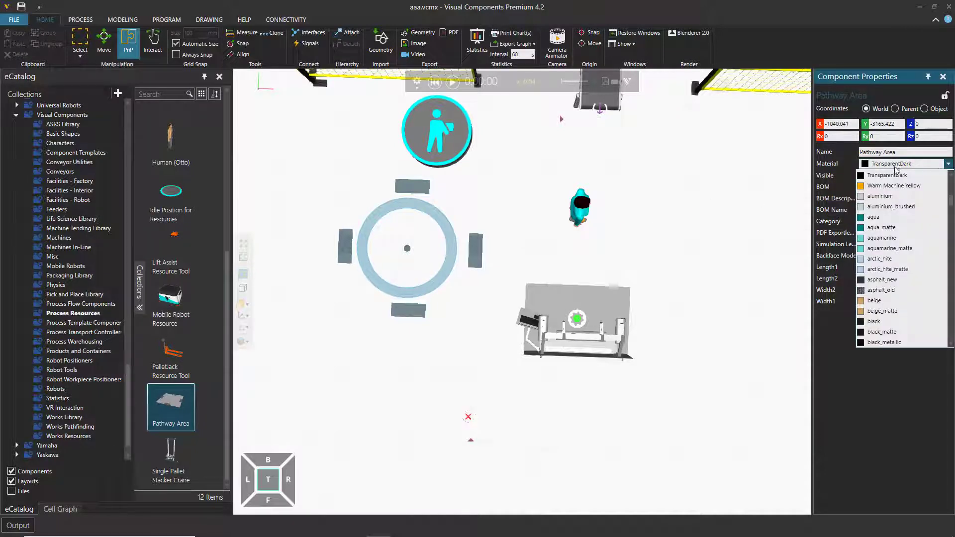
{"action": "left_click", "coordinate": [898, 196]}
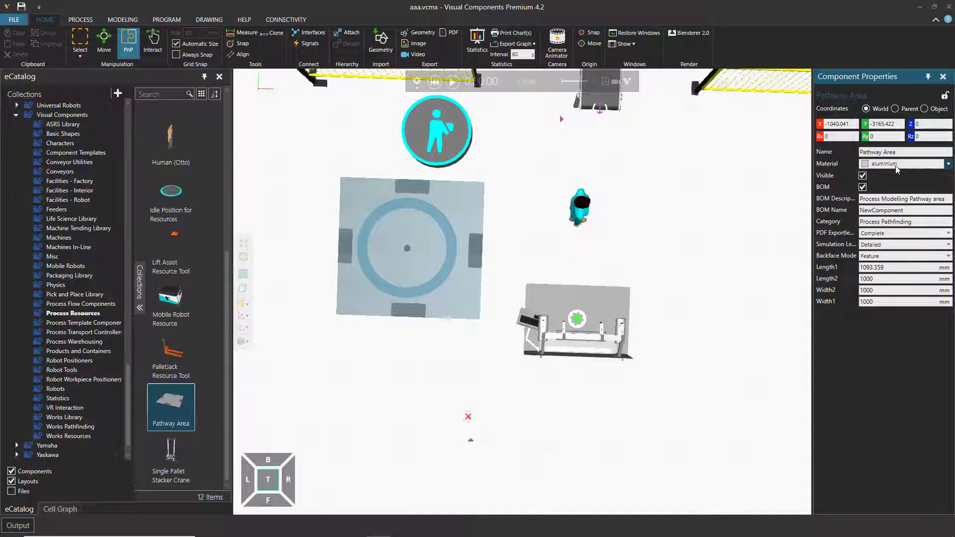
{"action": "left_click", "coordinate": [927, 164]}
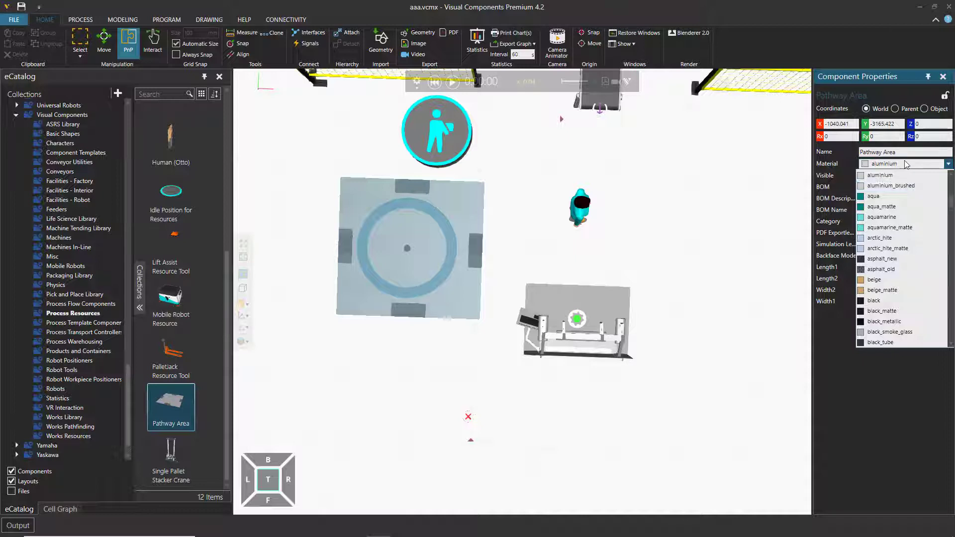
{"action": "left_click", "coordinate": [944, 168]}
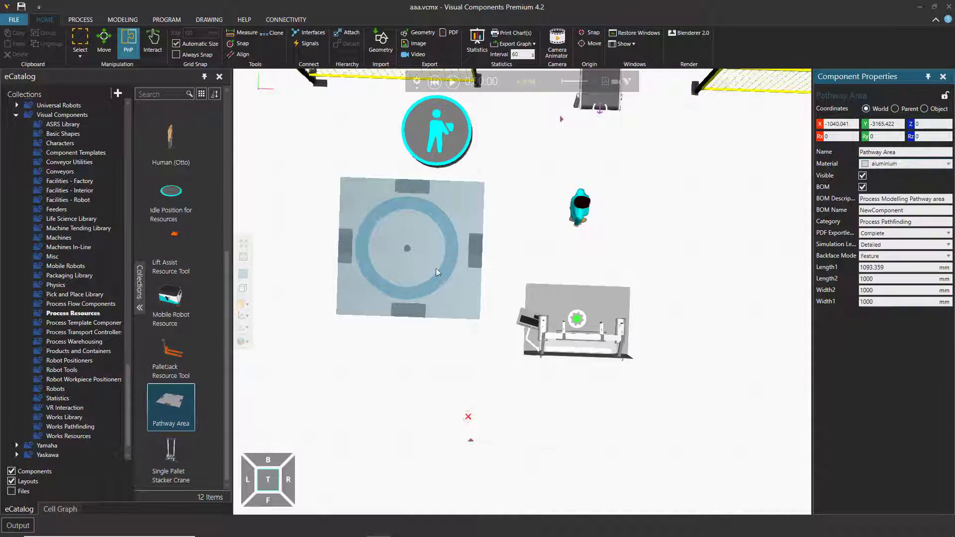
Reposition the Pathway Area between the human transport controller and the workstation, at about X -890, Y -3095 mm
{"action": "left_click_drag", "start_coordinate": [452, 298], "coordinate": [461, 290]}
{"action": "left_click_drag", "start_coordinate": [461, 297], "coordinate": [463, 238]}
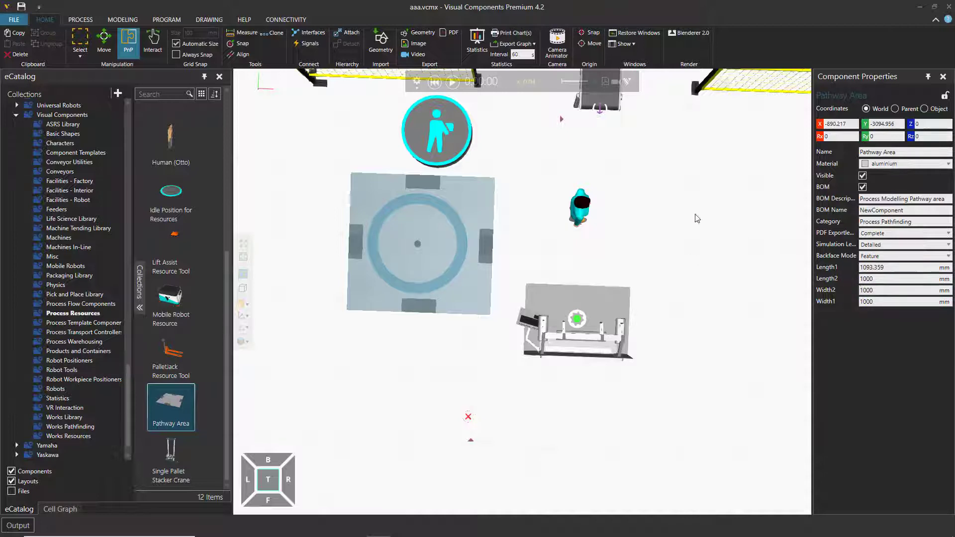
Try to pick the Pathway Area on the floor in Interact mode
{"action": "left_click", "coordinate": [154, 42]}
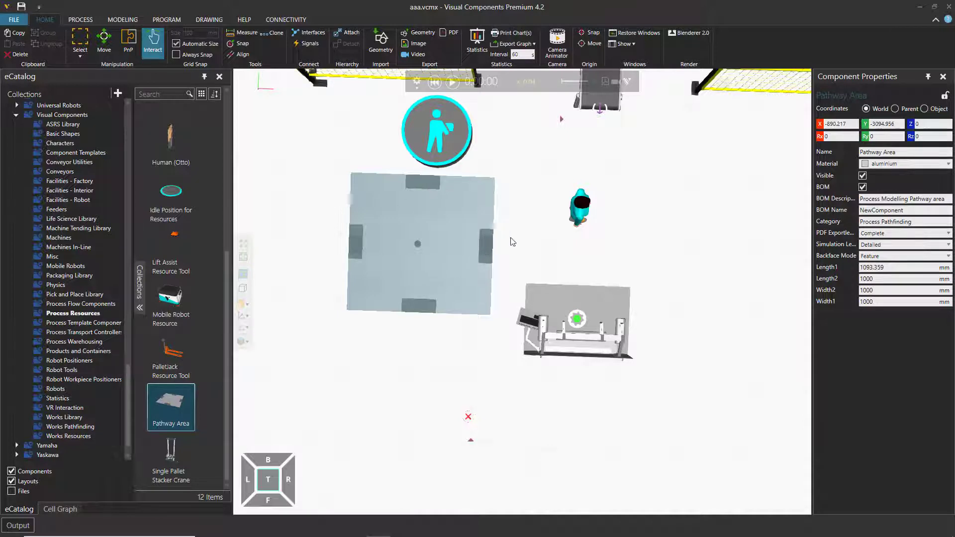
{"action": "left_click", "coordinate": [443, 259]}
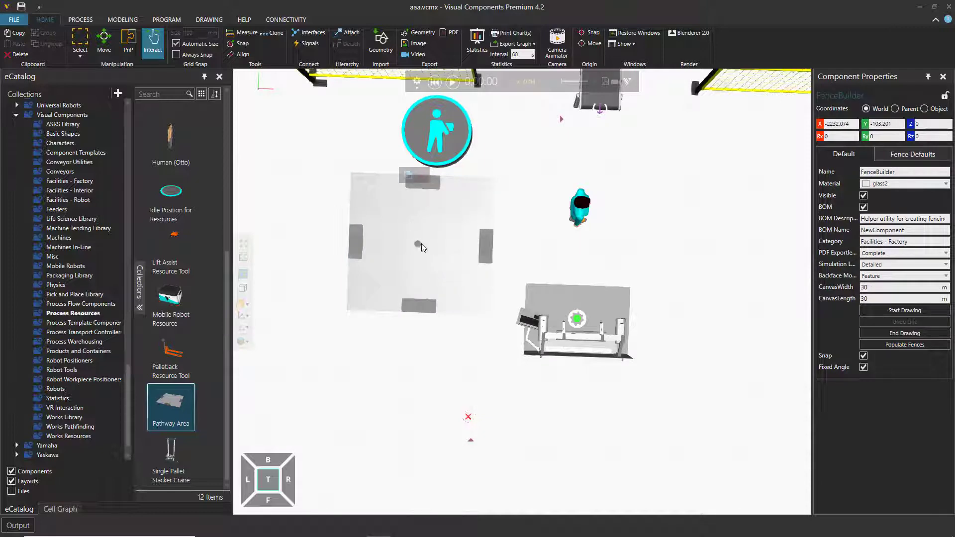
{"action": "scroll", "coordinate": [420, 246], "scroll_direction": "up", "scroll_amount": 5}
{"action": "scroll", "coordinate": [457, 305], "scroll_direction": "down", "scroll_amount": 8}
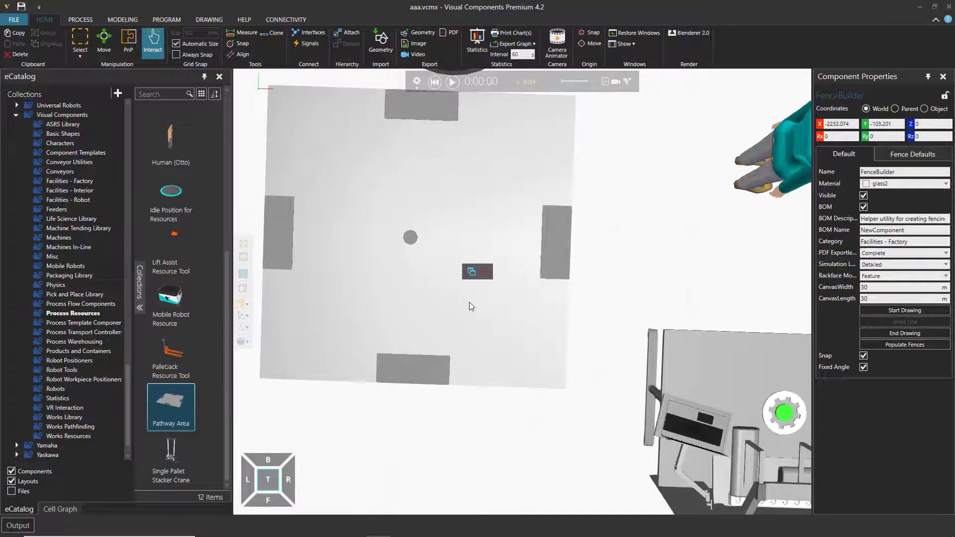
{"action": "scroll", "coordinate": [468, 293], "scroll_direction": "down", "scroll_amount": 5}
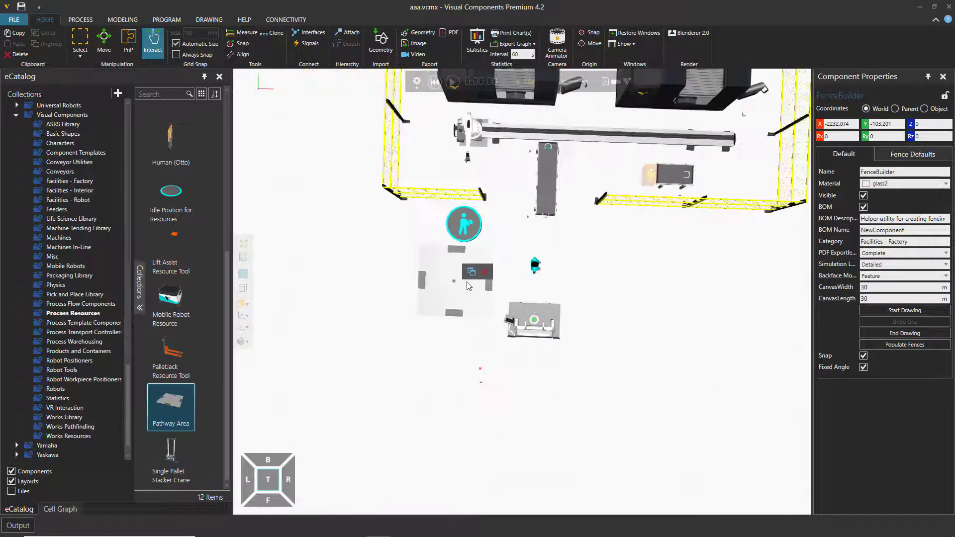
{"action": "left_click", "coordinate": [417, 286]}
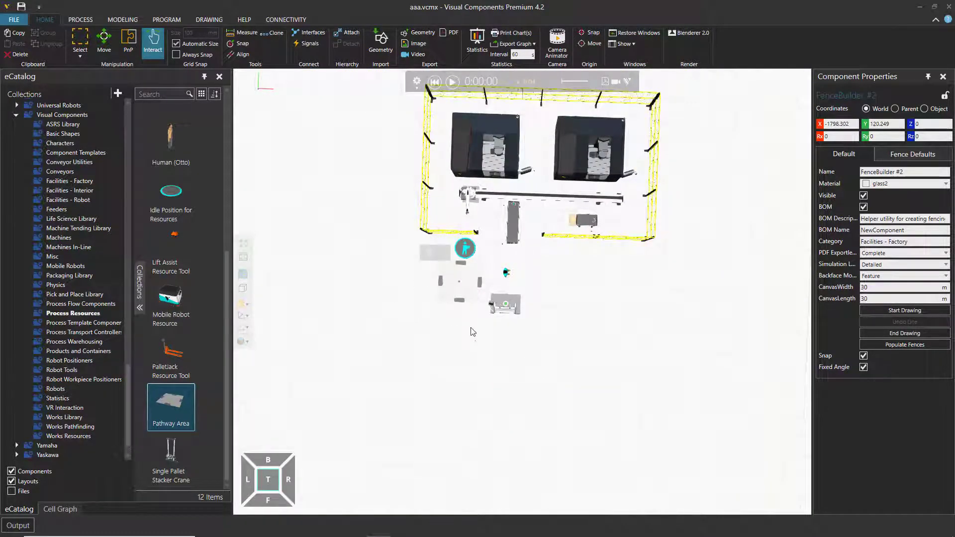
Delete the helper components FenceBuilder and FenceBuilder #2 from the layout, keeping the generated fences
{"action": "right_click_drag", "start_coordinate": [474, 332], "coordinate": [479, 310]}
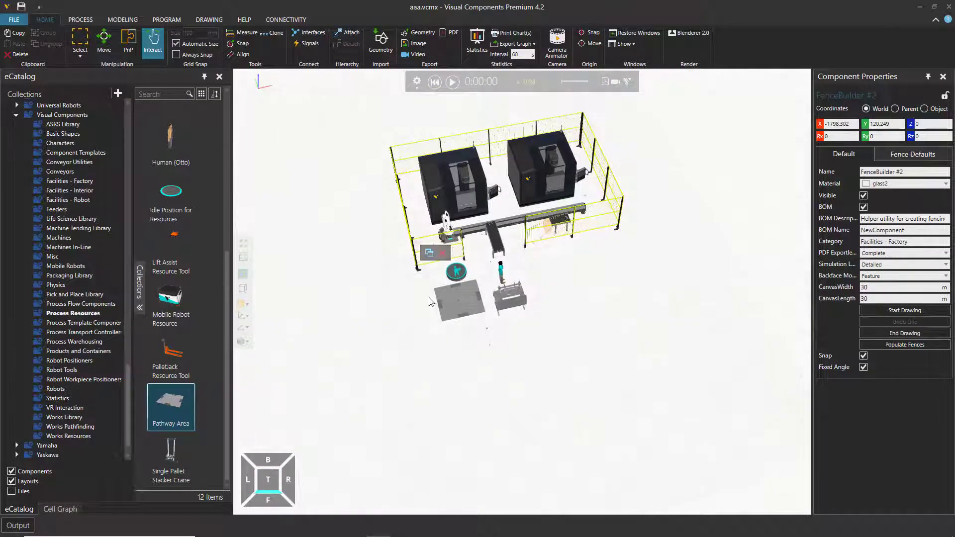
{"action": "scroll", "coordinate": [453, 299], "scroll_direction": "up", "scroll_amount": 3}
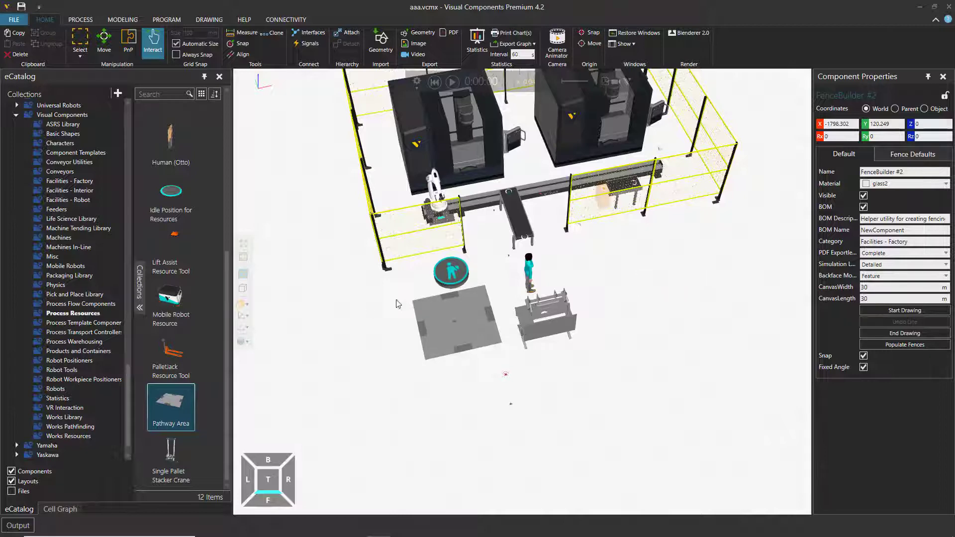
{"action": "scroll", "coordinate": [398, 304], "scroll_direction": "up", "scroll_amount": 3}
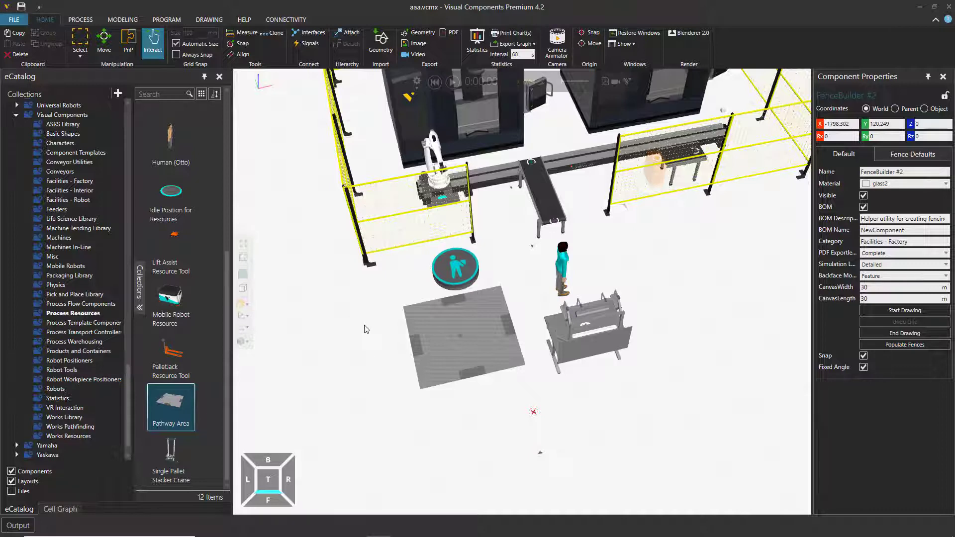
{"action": "left_click", "coordinate": [58, 509]}
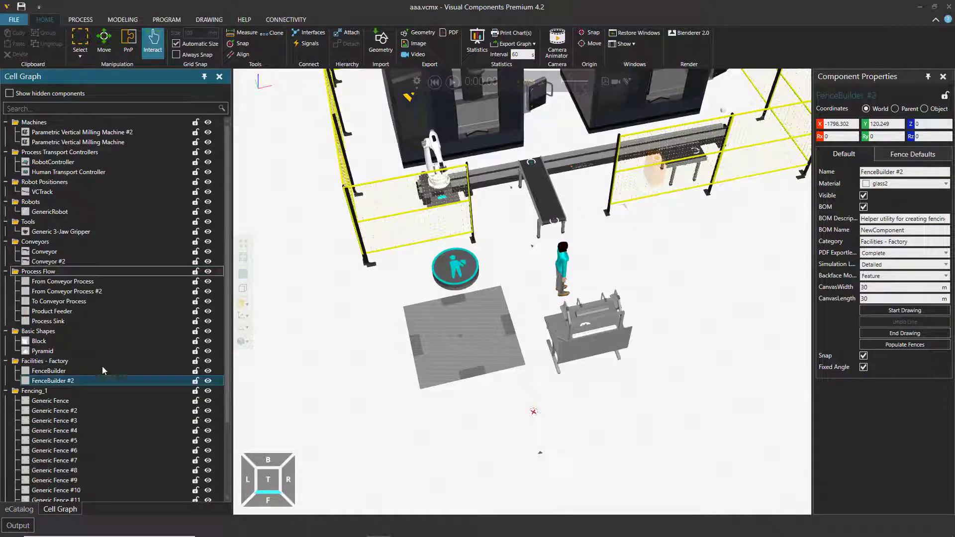
{"action": "left_click", "coordinate": [350, 297]}
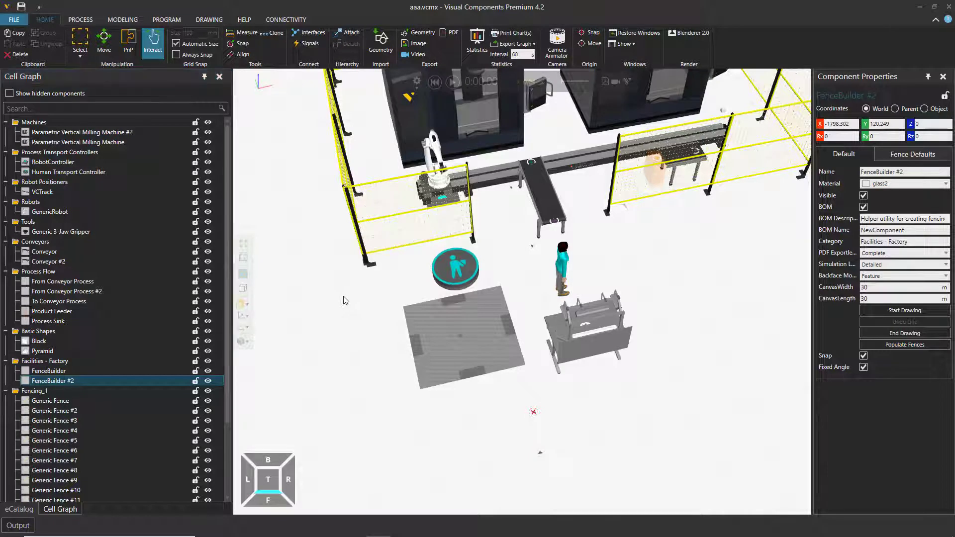
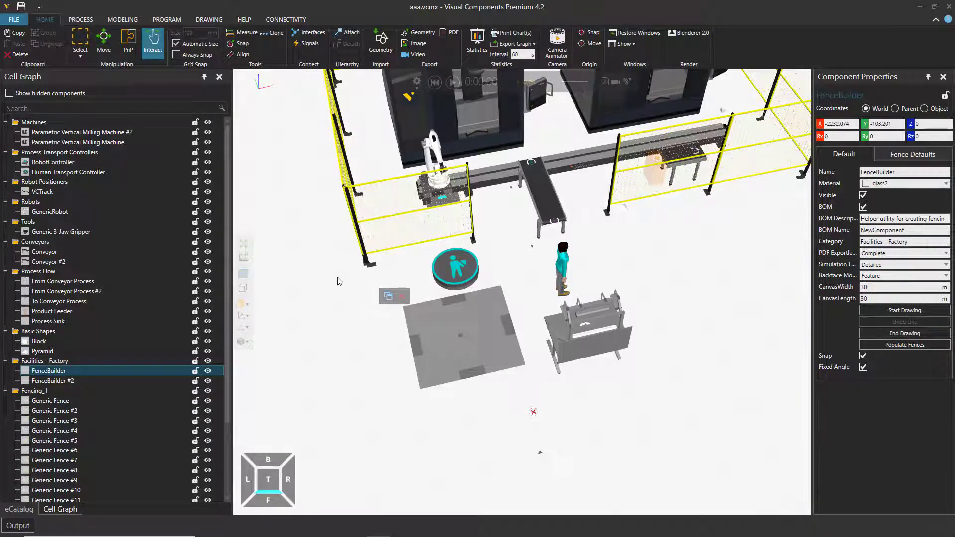
{"action": "scroll", "coordinate": [345, 346], "scroll_direction": "down", "scroll_amount": 4}
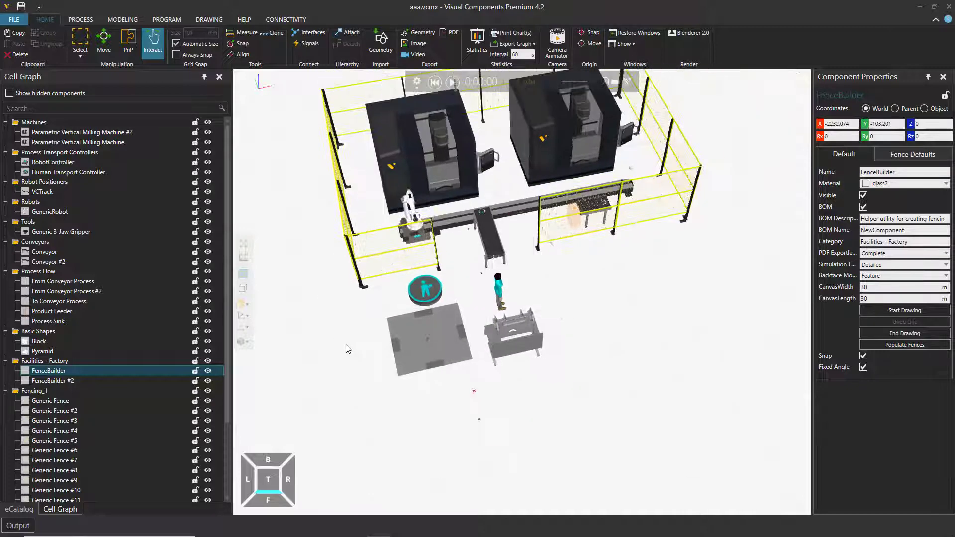
{"action": "middle_click_drag", "start_coordinate": [344, 392], "coordinate": [498, 366]}
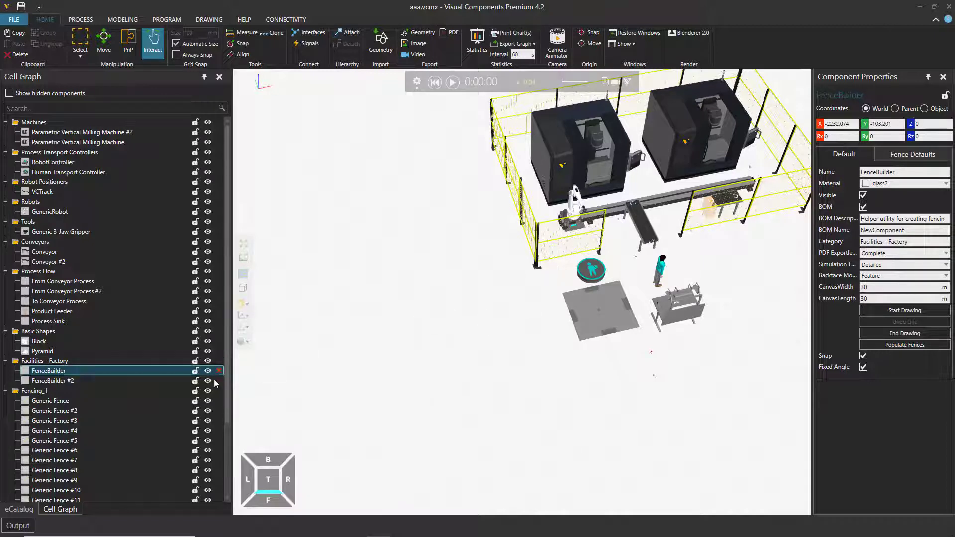
{"action": "left_click", "coordinate": [219, 371]}
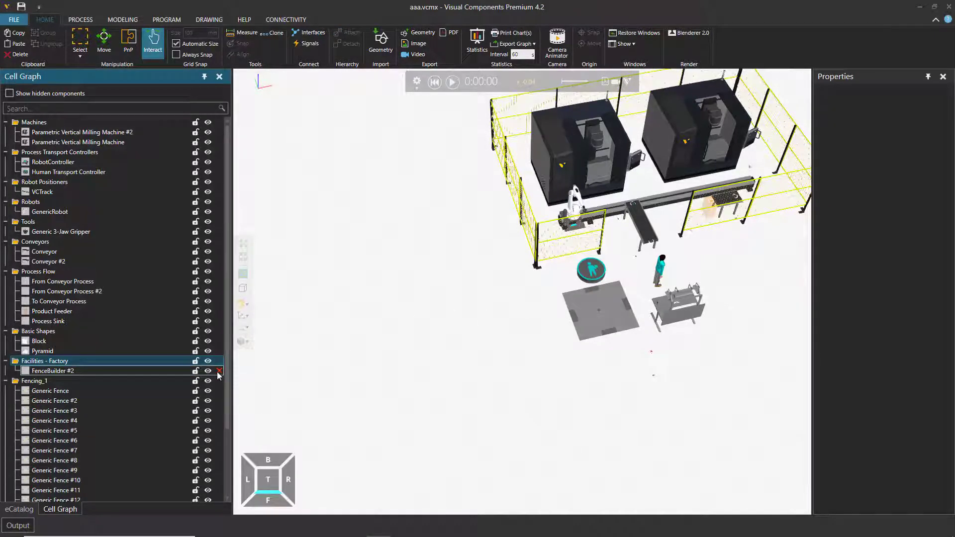
{"action": "mouse_move", "coordinate": [219, 374]}
{"action": "left_click", "coordinate": [219, 371]}
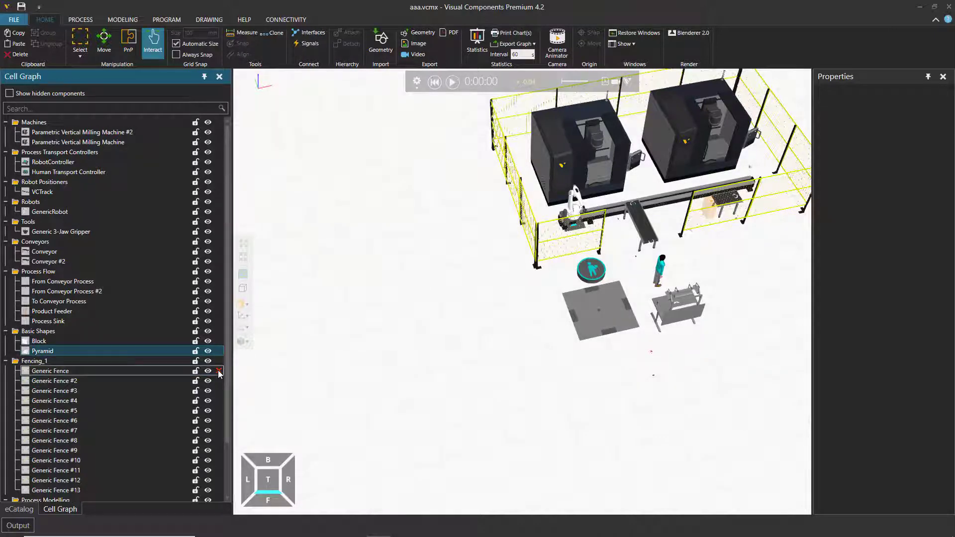
{"action": "left_click", "coordinate": [513, 298]}
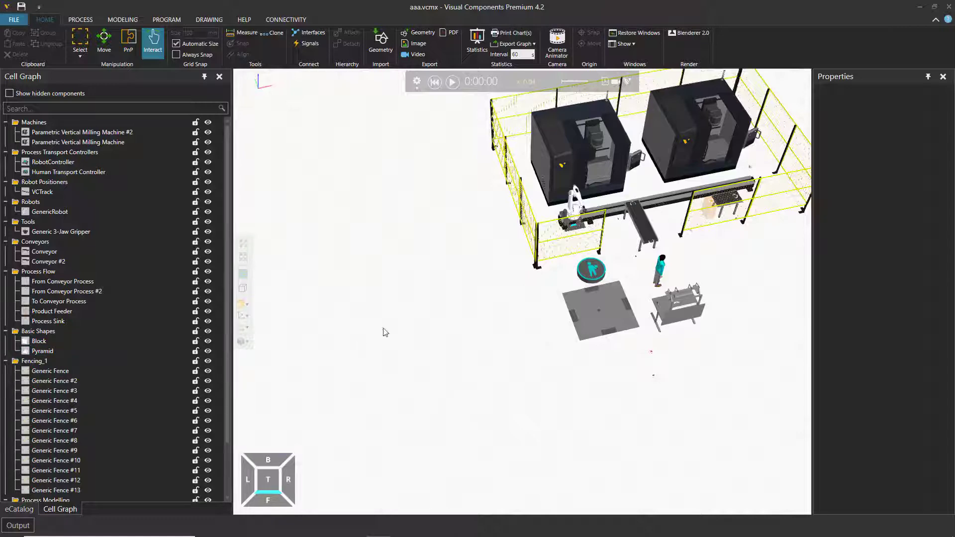
Stretch the Pathway Area interactively around the operator and transport controller, to about Length1 3254, Width1 1922 and Width2 432 mm
{"action": "scroll", "coordinate": [522, 296], "scroll_direction": "up", "scroll_amount": 4}
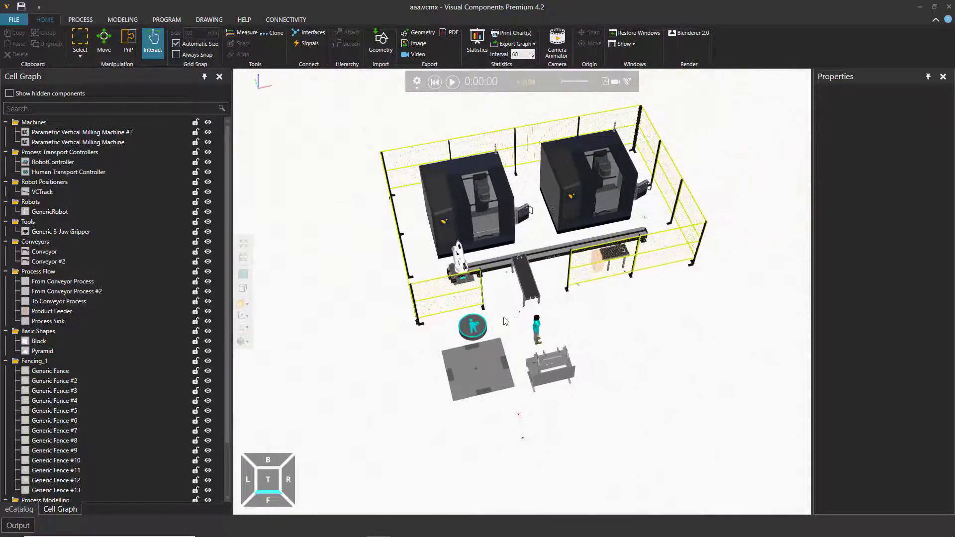
{"action": "right_click_drag", "start_coordinate": [522, 349], "coordinate": [515, 362]}
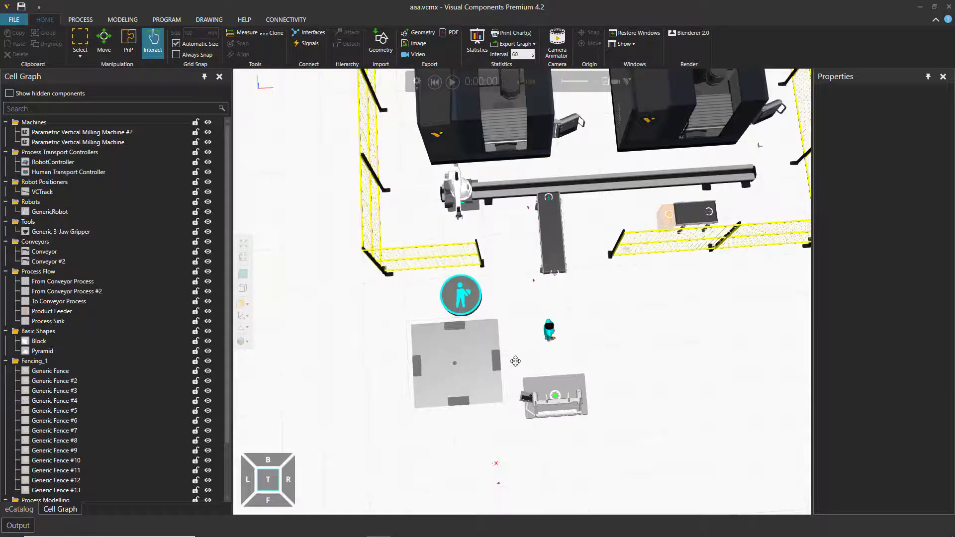
{"action": "left_click", "coordinate": [19, 509]}
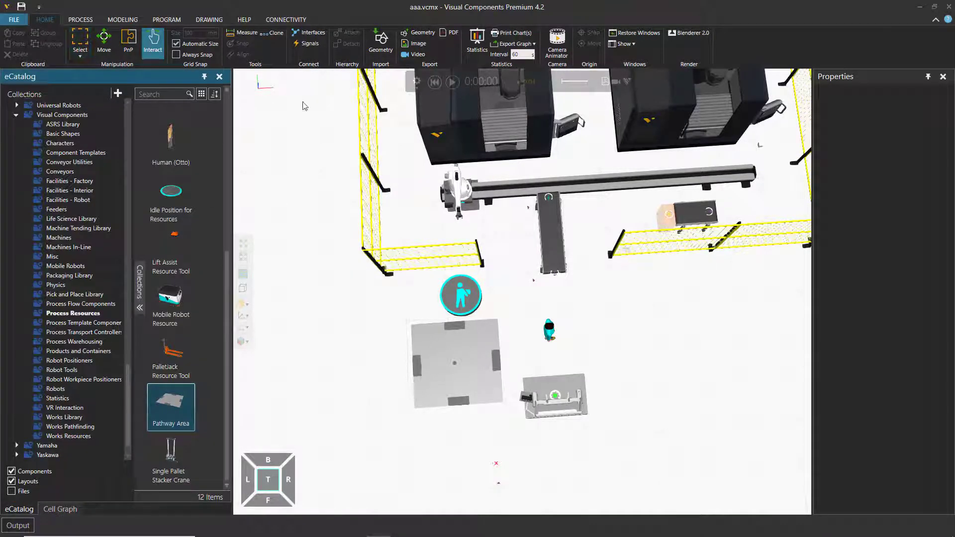
{"action": "left_click", "coordinate": [463, 368]}
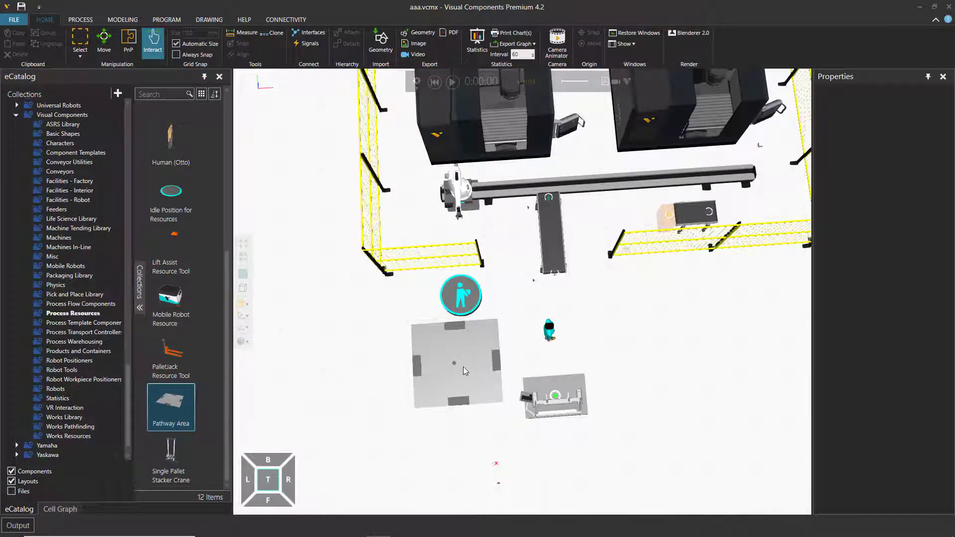
{"action": "left_click", "coordinate": [152, 42]}
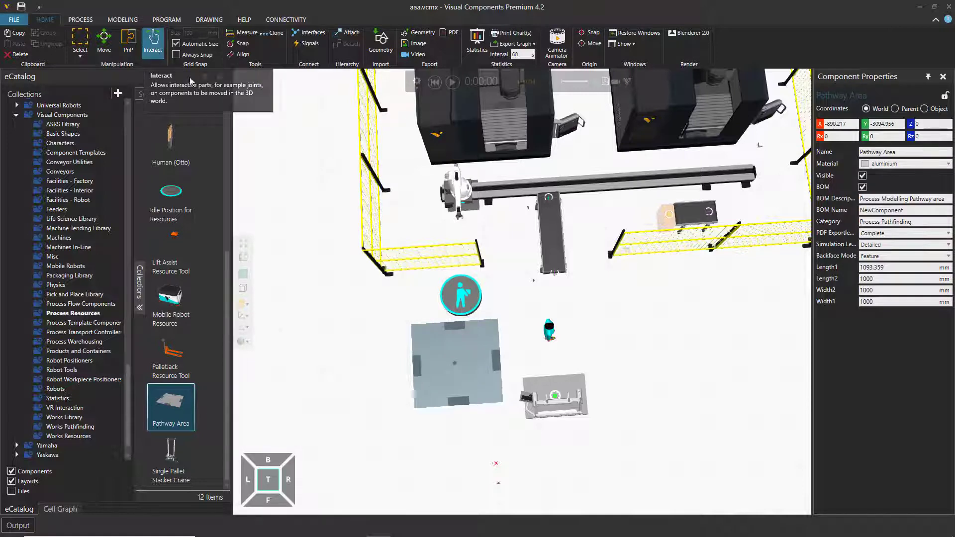
{"action": "left_click_drag", "start_coordinate": [501, 363], "coordinate": [594, 359]}
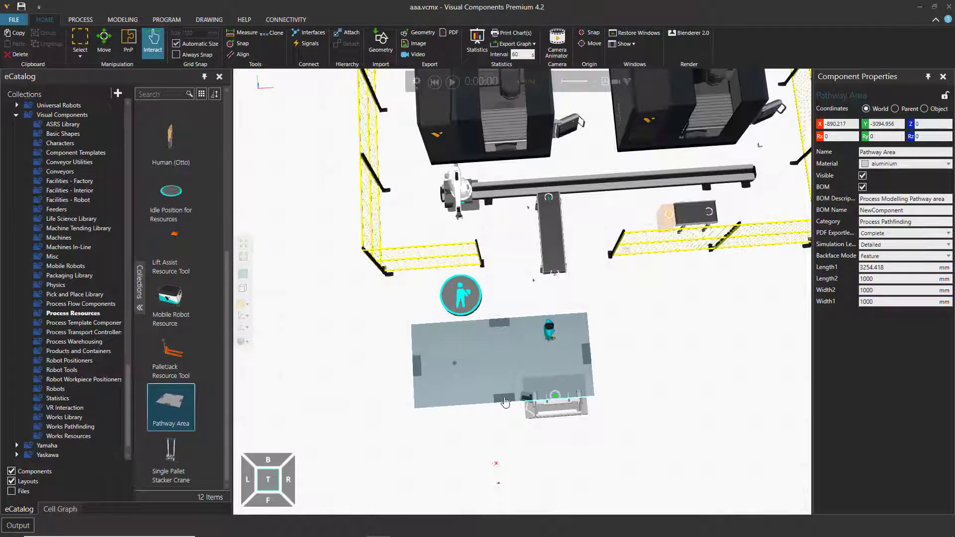
{"action": "left_click_drag", "start_coordinate": [504, 400], "coordinate": [499, 381]}
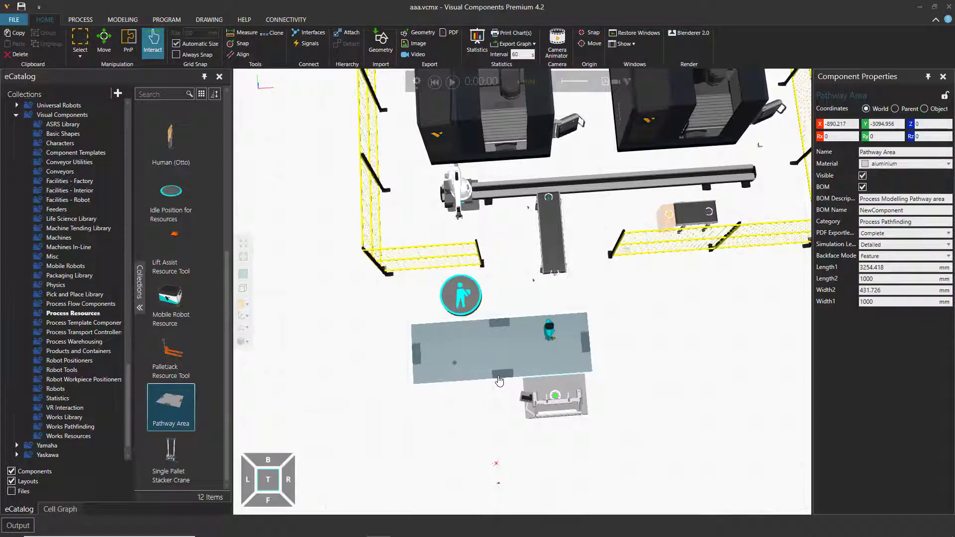
{"action": "left_click_drag", "start_coordinate": [499, 322], "coordinate": [498, 282]}
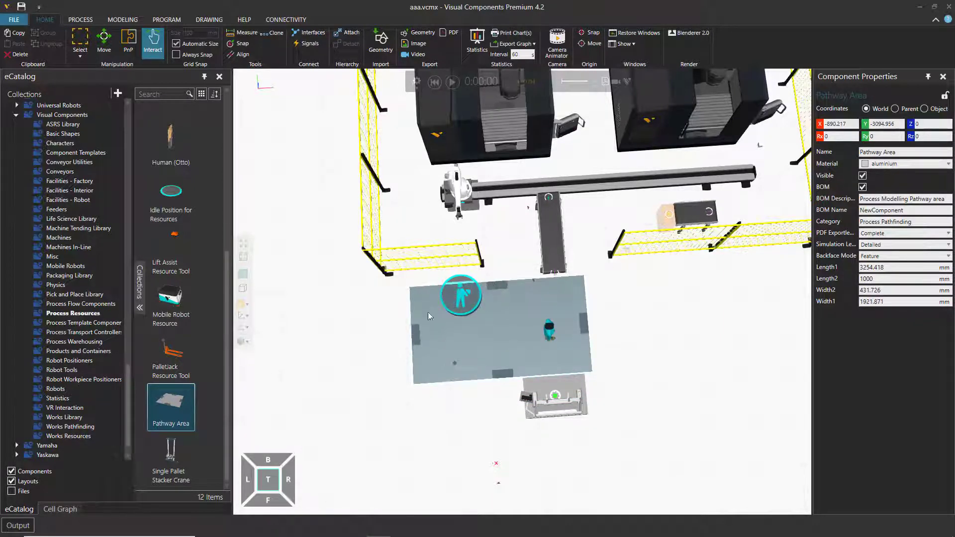
From the top view, adjust the Pathway Area's edge near the workstation and extend its far side beyond the human transport controller
{"action": "left_click", "coordinate": [273, 480]}
{"action": "left_click", "coordinate": [534, 293]}
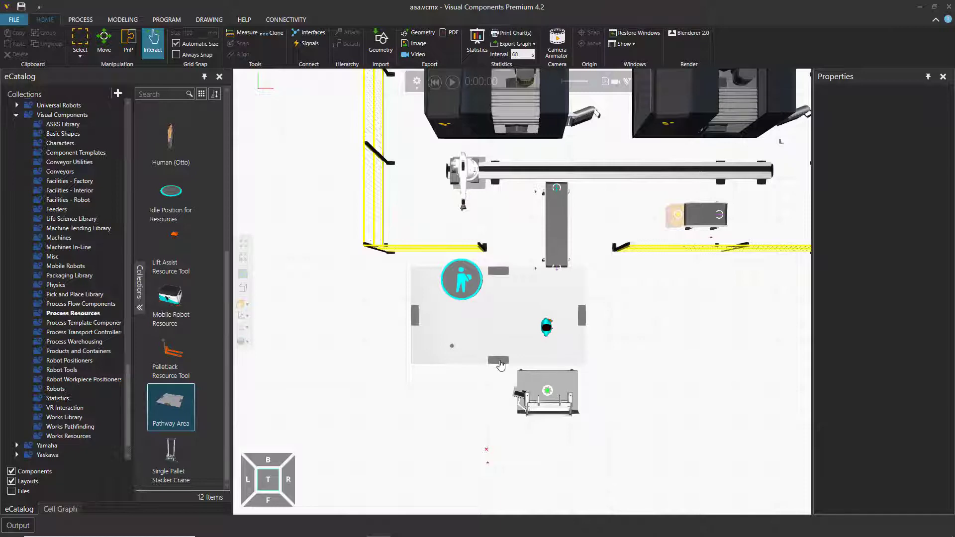
{"action": "left_click_drag", "start_coordinate": [500, 365], "coordinate": [501, 368]}
{"action": "scroll", "coordinate": [500, 369], "scroll_direction": "up", "scroll_amount": 5}
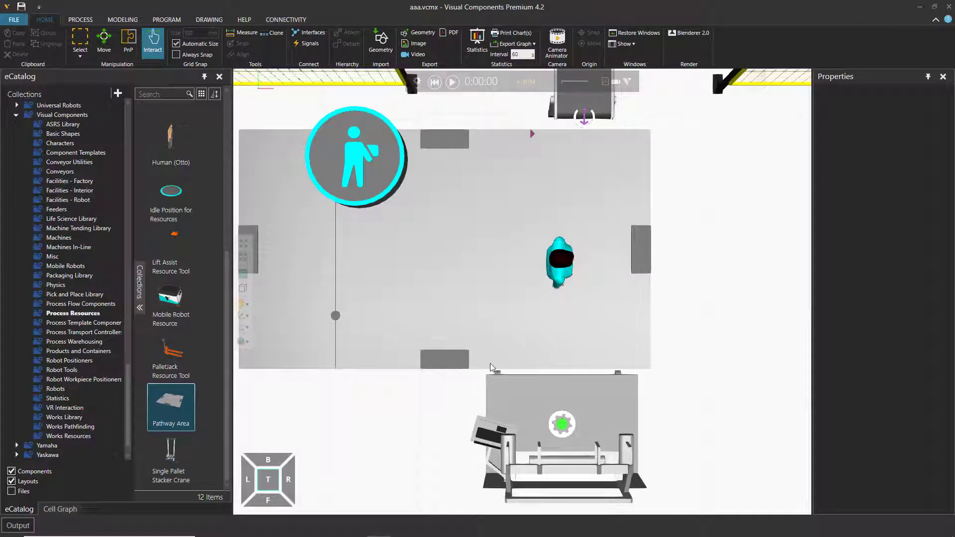
{"action": "middle_click_drag", "start_coordinate": [678, 328], "coordinate": [761, 320]}
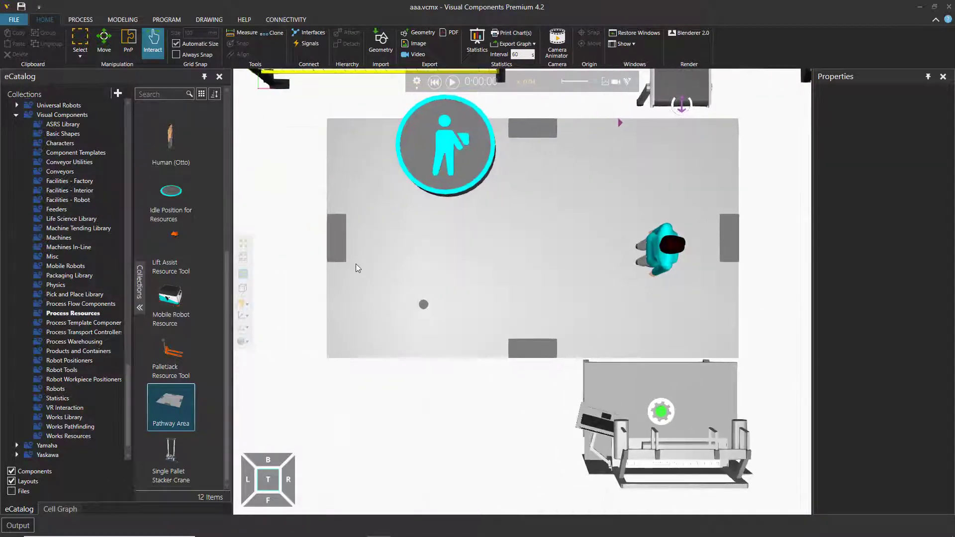
{"action": "left_click_drag", "start_coordinate": [337, 244], "coordinate": [271, 254]}
Place a second Pathway Area on the floor between the first area and the process sink, at about X -1202, Y -4942 mm
{"action": "middle_click_drag", "start_coordinate": [474, 462], "coordinate": [519, 357]}
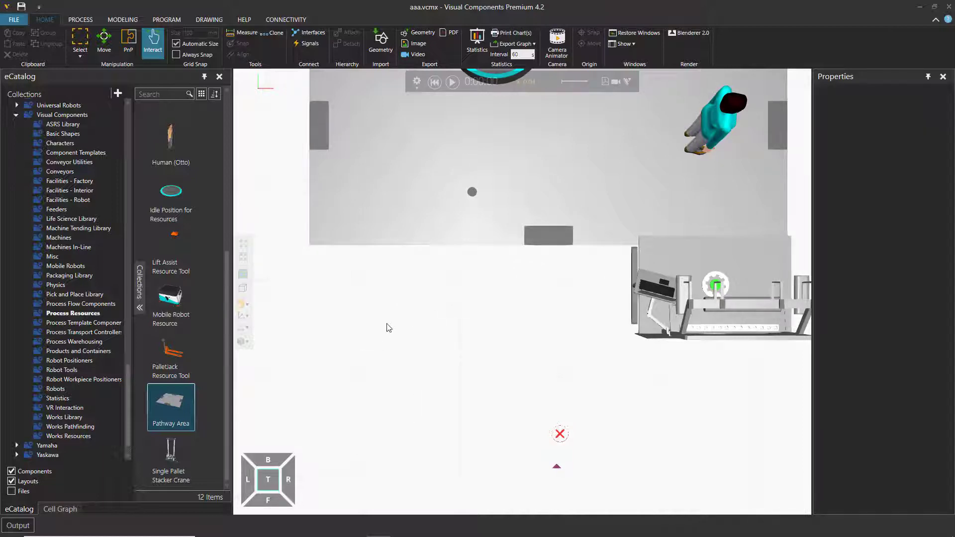
{"action": "left_click", "coordinate": [178, 416]}
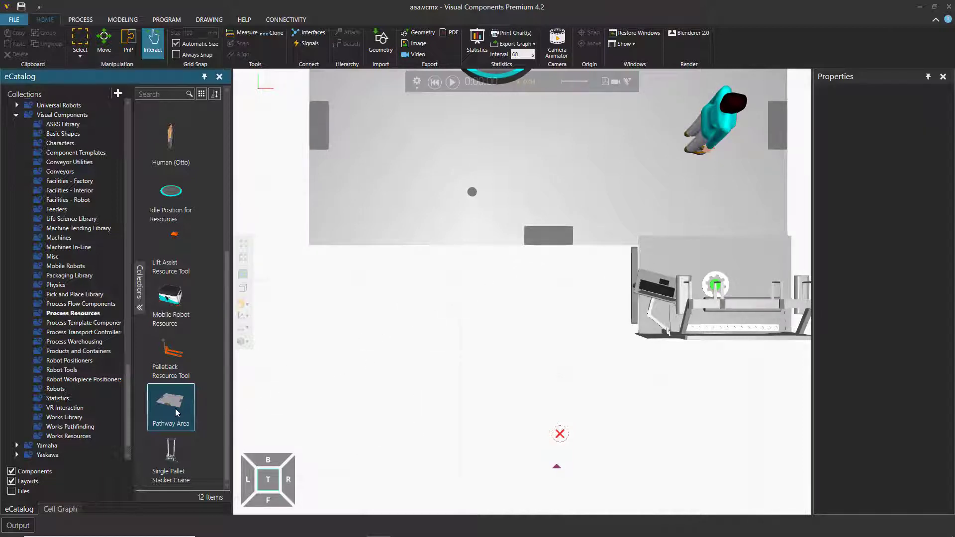
{"action": "left_click_drag", "start_coordinate": [175, 408], "coordinate": [442, 371]}
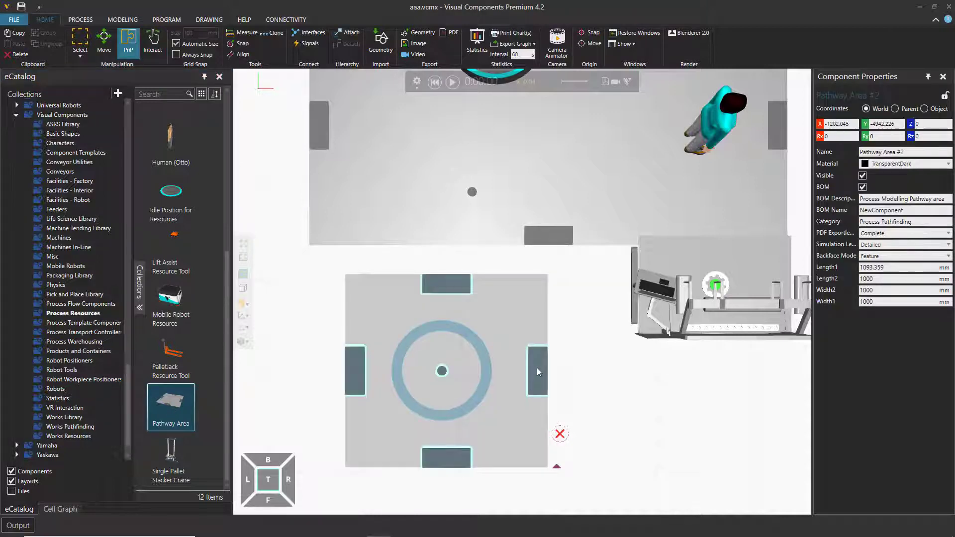
Move the second Pathway Area to about X -791, Y -4706 and stretch it to about Length1 1448, Length2 1786, Width1 1288, Width2 1503 mm
{"action": "left_click_drag", "start_coordinate": [536, 368], "coordinate": [612, 354]}
{"action": "left_click", "coordinate": [153, 45]}
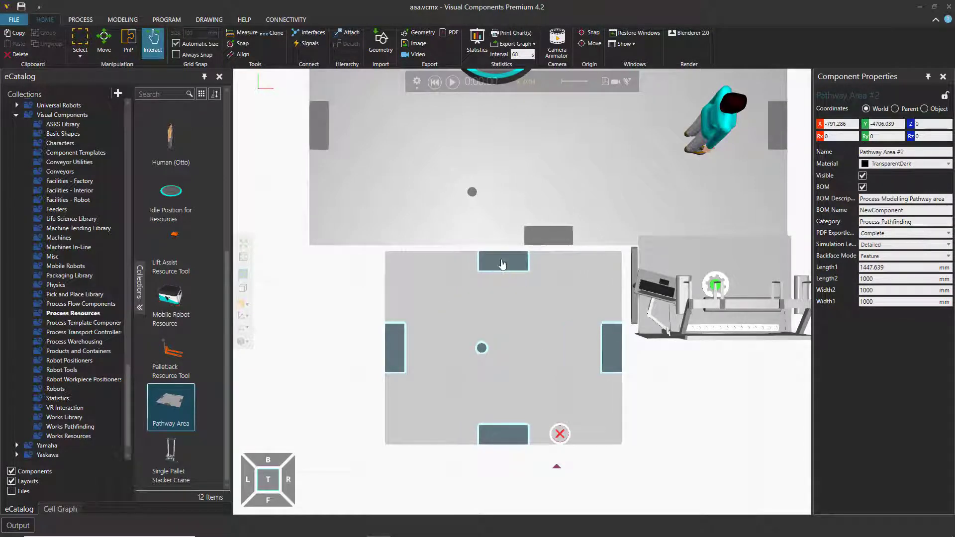
{"action": "left_click_drag", "start_coordinate": [502, 264], "coordinate": [494, 233]}
{"action": "left_click_drag", "start_coordinate": [395, 344], "coordinate": [316, 342]}
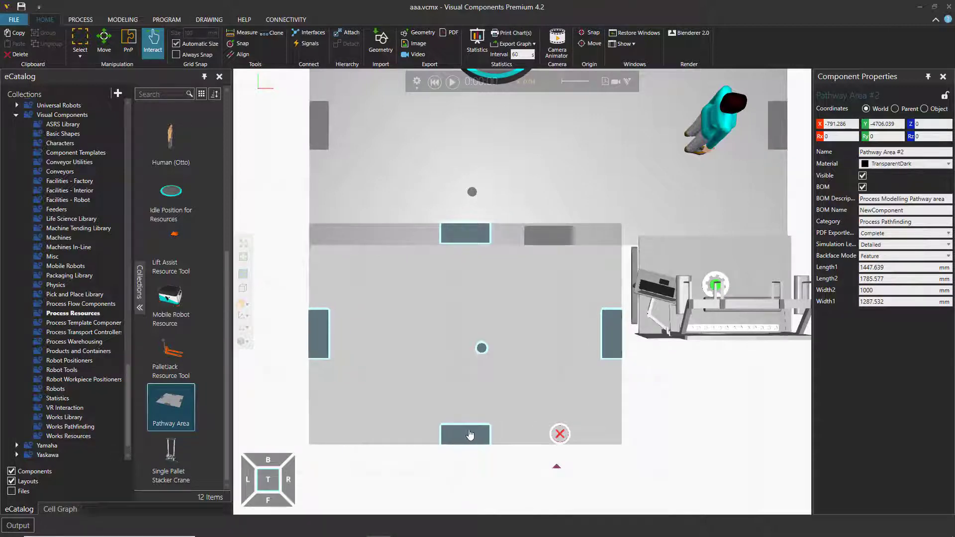
{"action": "left_click_drag", "start_coordinate": [470, 435], "coordinate": [466, 484]}
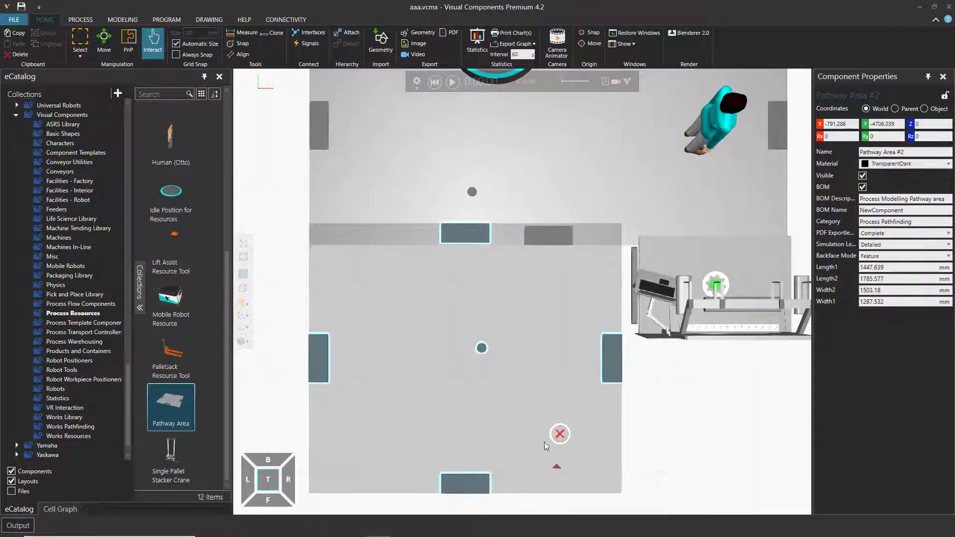
{"action": "scroll", "coordinate": [518, 375], "scroll_direction": "down", "scroll_amount": 3}
{"action": "middle_click_drag", "start_coordinate": [672, 464], "coordinate": [627, 485]}
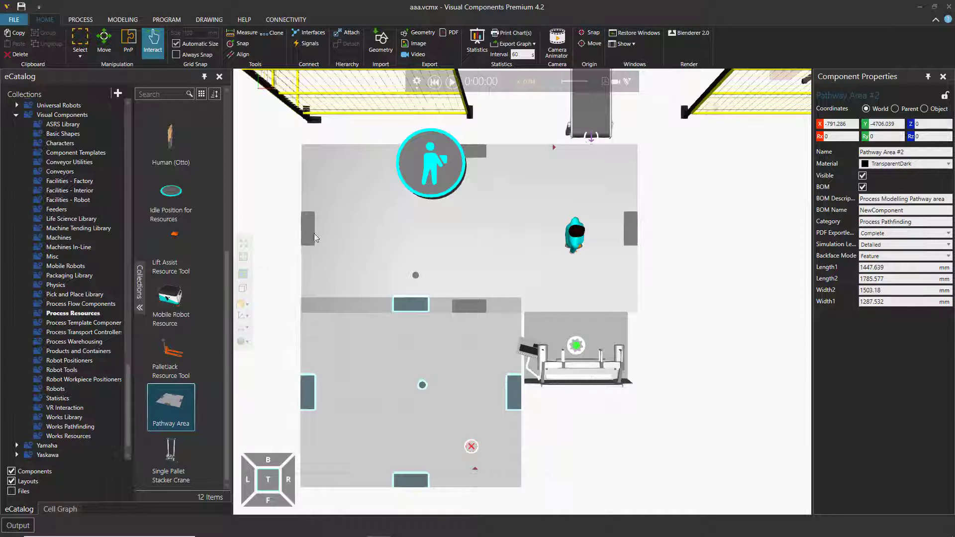
Pull in the outer edges of both Pathway Areas until they align, shortening the second area's Length2 to about 1239 mm
{"action": "left_click_drag", "start_coordinate": [315, 237], "coordinate": [352, 236]}
{"action": "left_click_drag", "start_coordinate": [311, 392], "coordinate": [343, 390]}
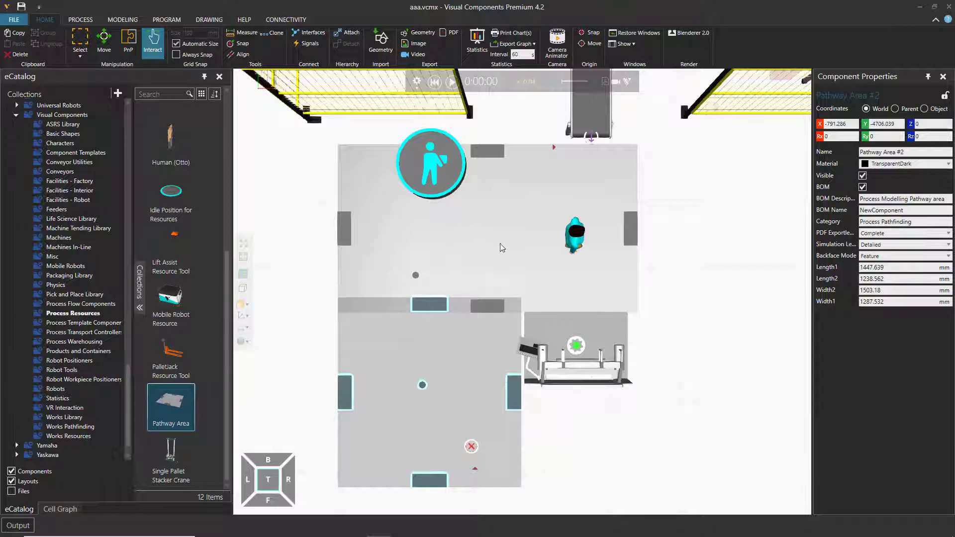
Select the Human Transport Controller and connect all pathways to it
{"action": "left_click", "coordinate": [448, 185]}
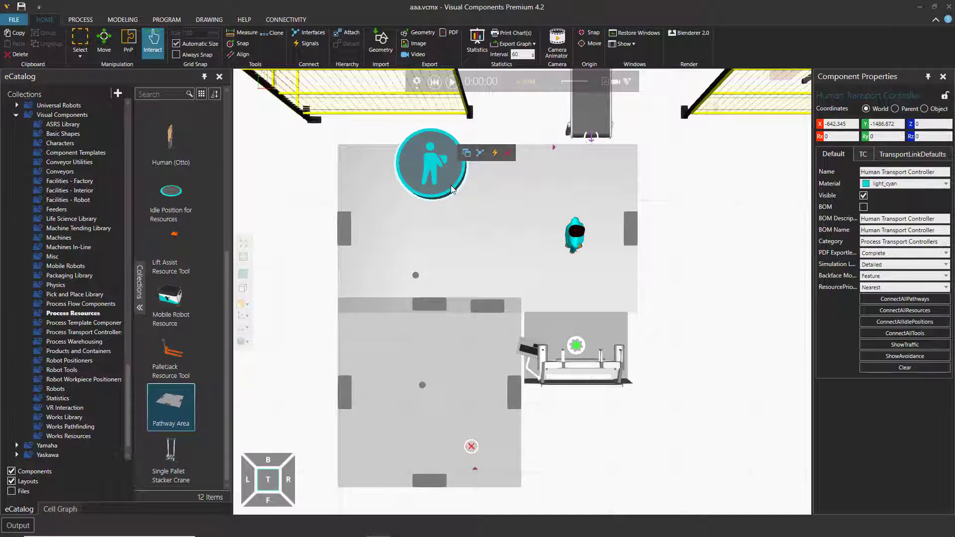
{"action": "left_click", "coordinate": [906, 299]}
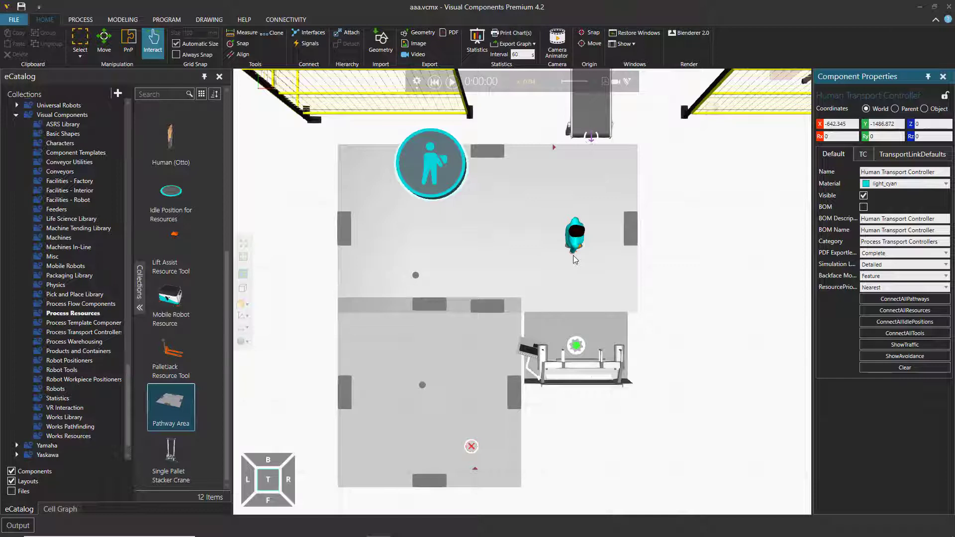
{"action": "left_click", "coordinate": [908, 301]}
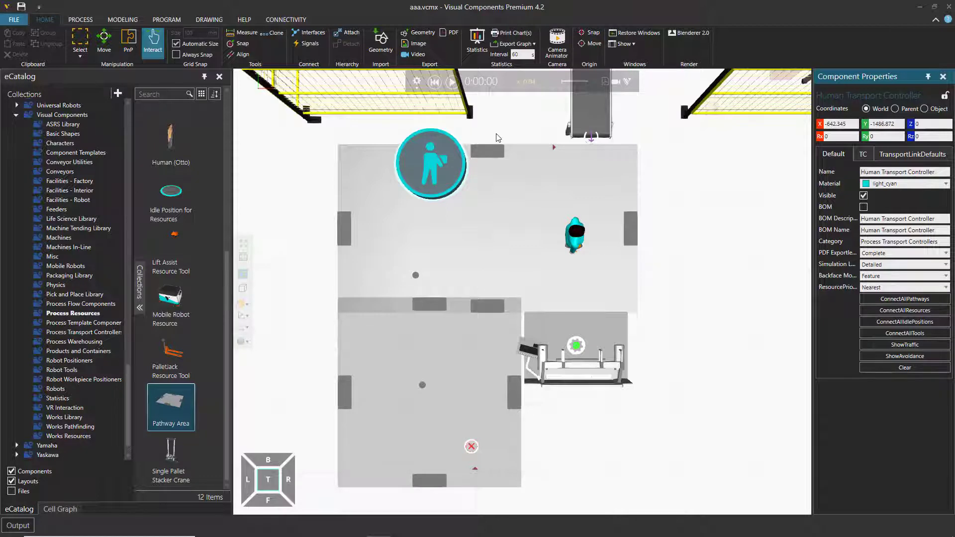
Run the simulation to check the operator and robot movement around the conveyor, and reset it to the start
{"action": "left_click", "coordinate": [453, 82]}
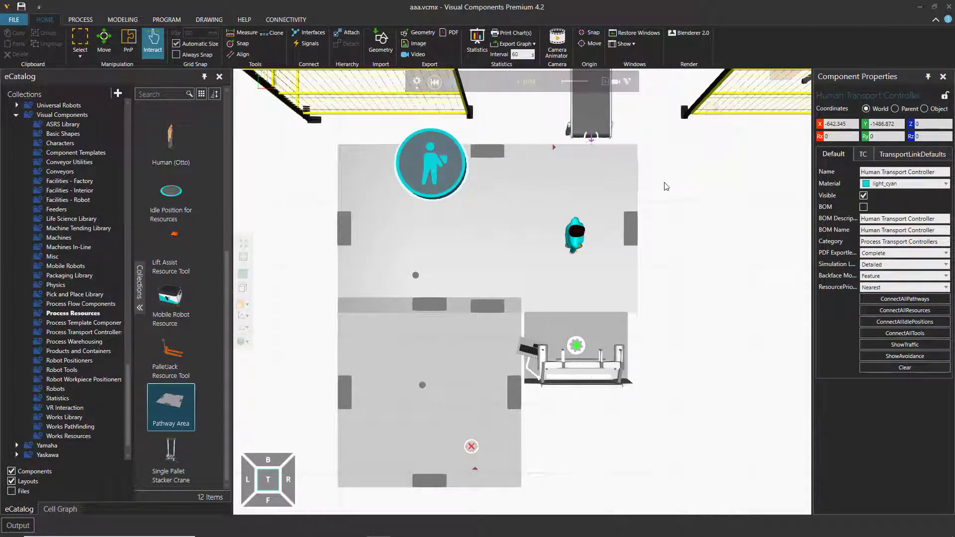
{"action": "scroll", "coordinate": [665, 185], "scroll_direction": "down", "scroll_amount": 3}
{"action": "middle_click_drag", "start_coordinate": [676, 189], "coordinate": [613, 247]}
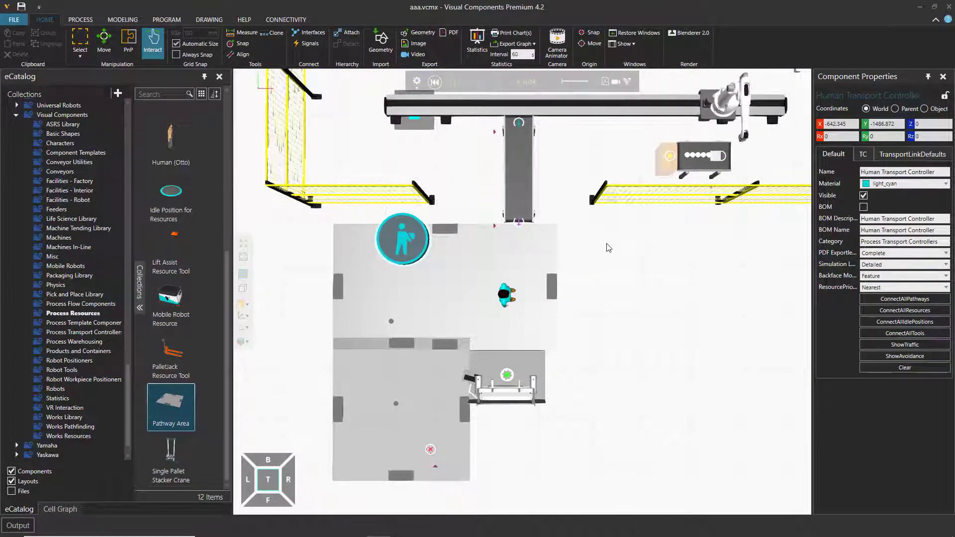
{"action": "middle_click_drag", "start_coordinate": [621, 305], "coordinate": [589, 303]}
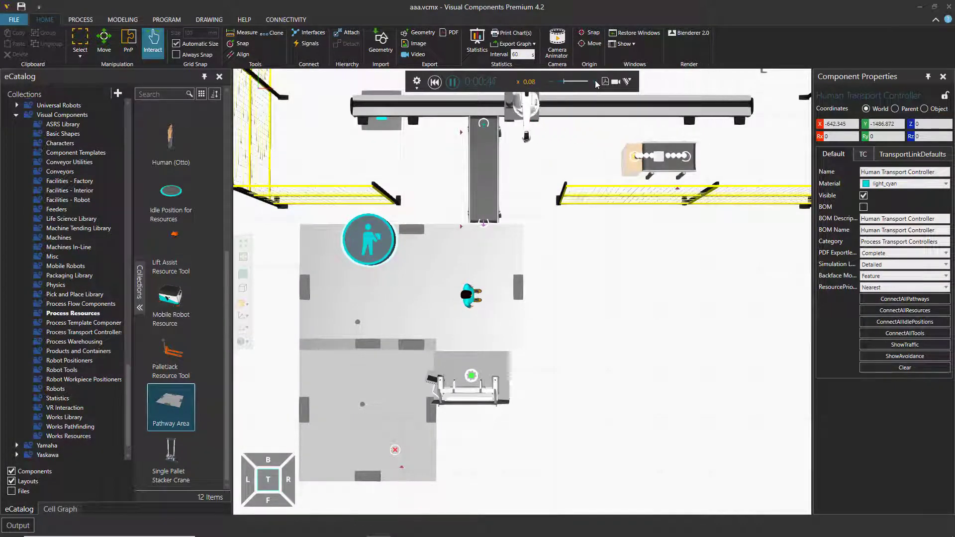
{"action": "left_click", "coordinate": [434, 83]}
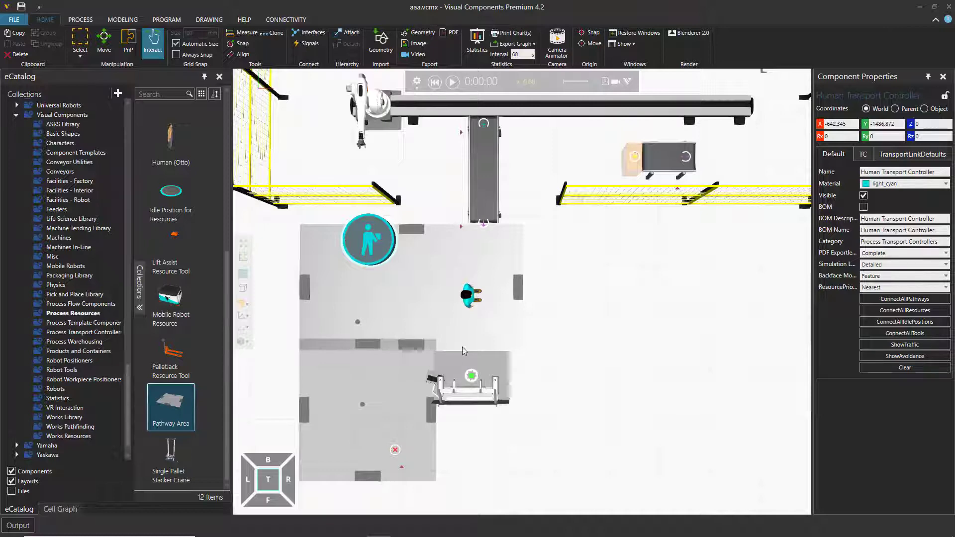
Narrow the second Pathway Area by pulling its workstation-side edge slightly inward
{"action": "scroll", "coordinate": [539, 355], "scroll_direction": "down", "scroll_amount": 3}
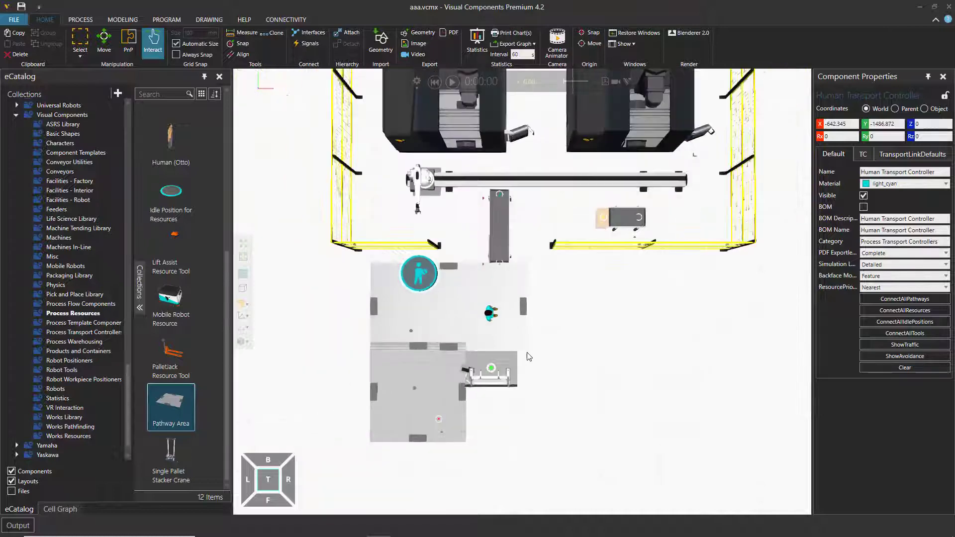
{"action": "right_click_drag", "start_coordinate": [484, 382], "coordinate": [490, 370]}
{"action": "scroll", "coordinate": [500, 392], "scroll_direction": "down", "scroll_amount": 1}
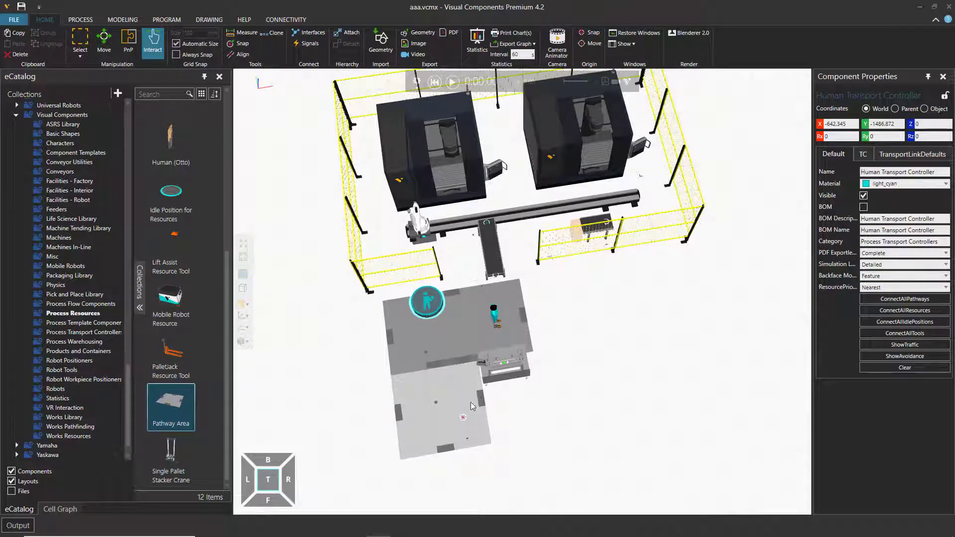
{"action": "left_click_drag", "start_coordinate": [482, 406], "coordinate": [474, 408]}
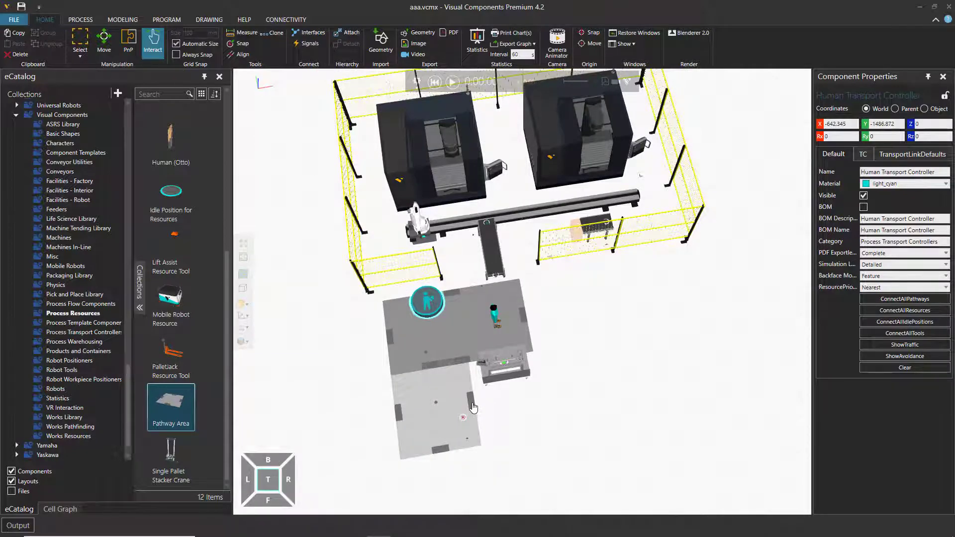
For the From Conveyor Process at the operator's end of the conveyor, try ResourceApproach Right and set it to Back
{"action": "right_click_drag", "start_coordinate": [512, 392], "coordinate": [512, 430]}
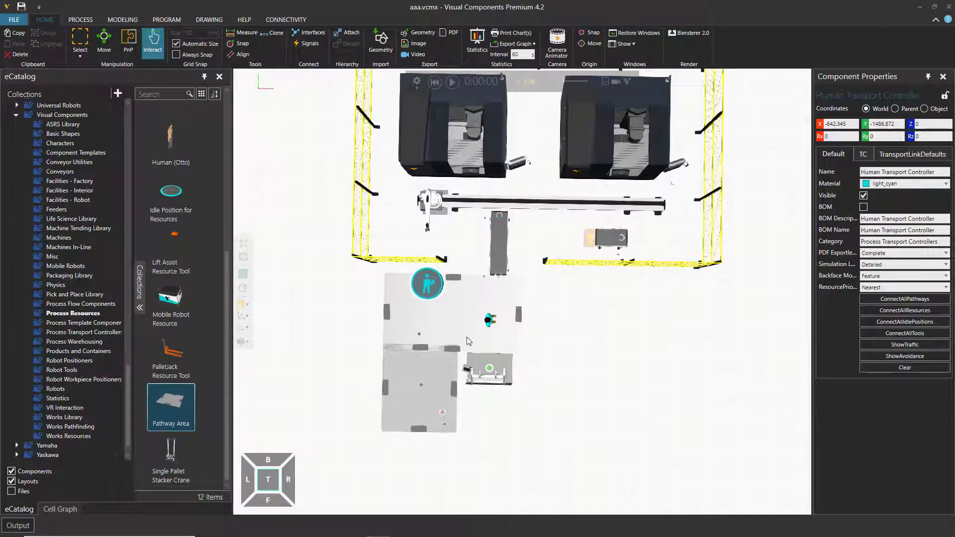
{"action": "scroll", "coordinate": [489, 366], "scroll_direction": "up", "scroll_amount": 2}
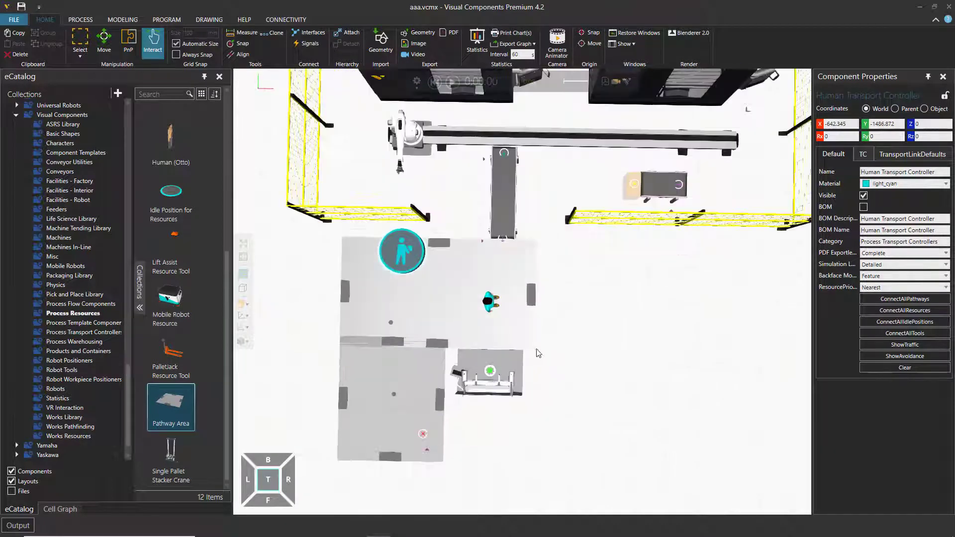
{"action": "scroll", "coordinate": [536, 353], "scroll_direction": "up", "scroll_amount": 2}
{"action": "middle_click_drag", "start_coordinate": [469, 312], "coordinate": [564, 242]}
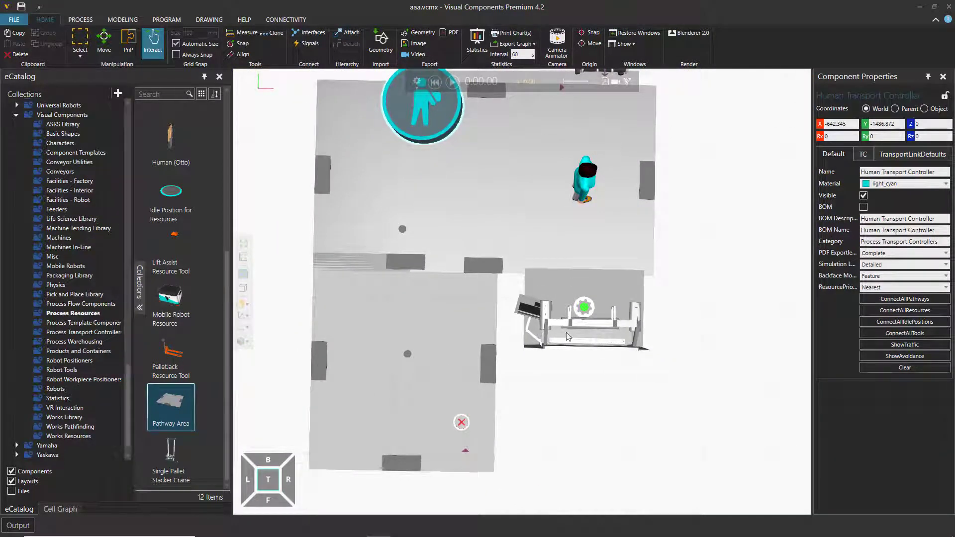
{"action": "middle_click_drag", "start_coordinate": [559, 222], "coordinate": [581, 295]}
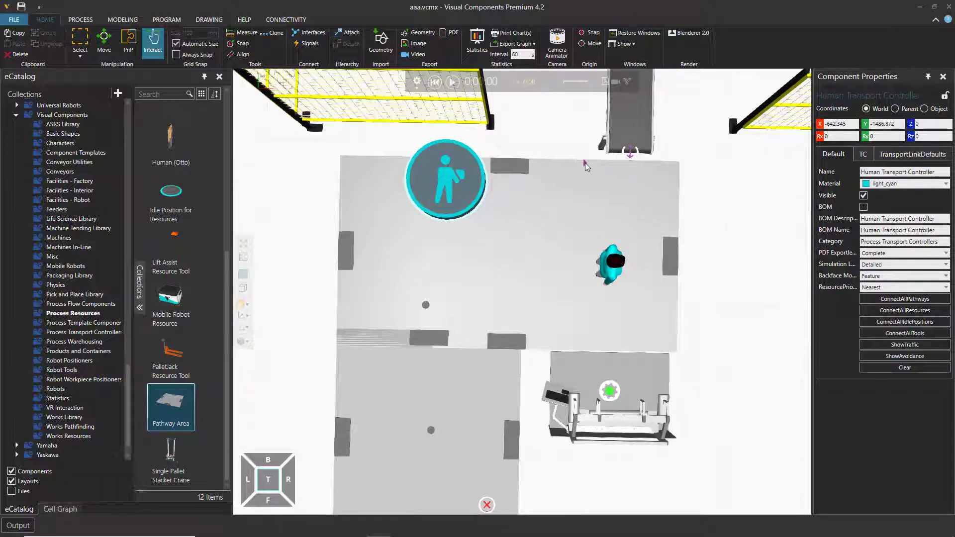
{"action": "scroll", "coordinate": [585, 164], "scroll_direction": "up", "scroll_amount": 5}
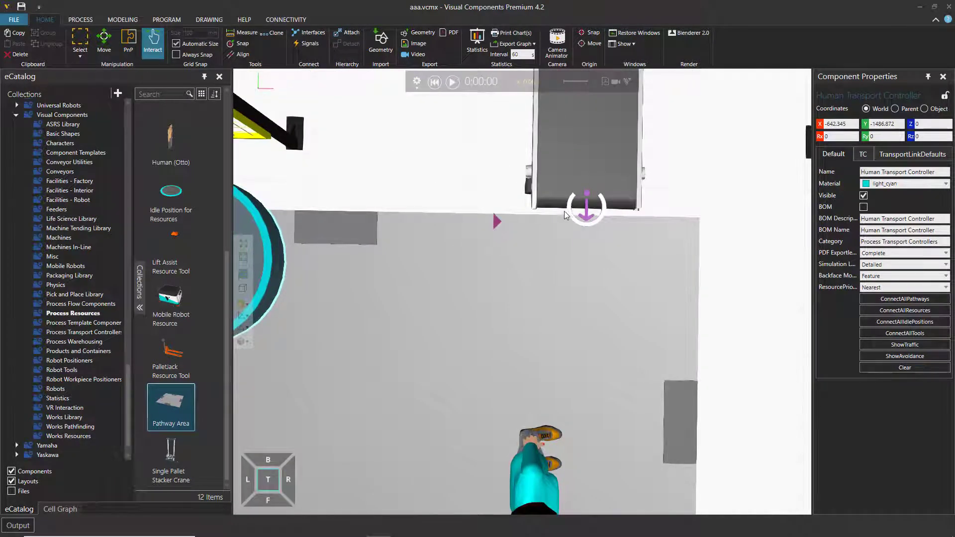
{"action": "left_click", "coordinate": [497, 222]}
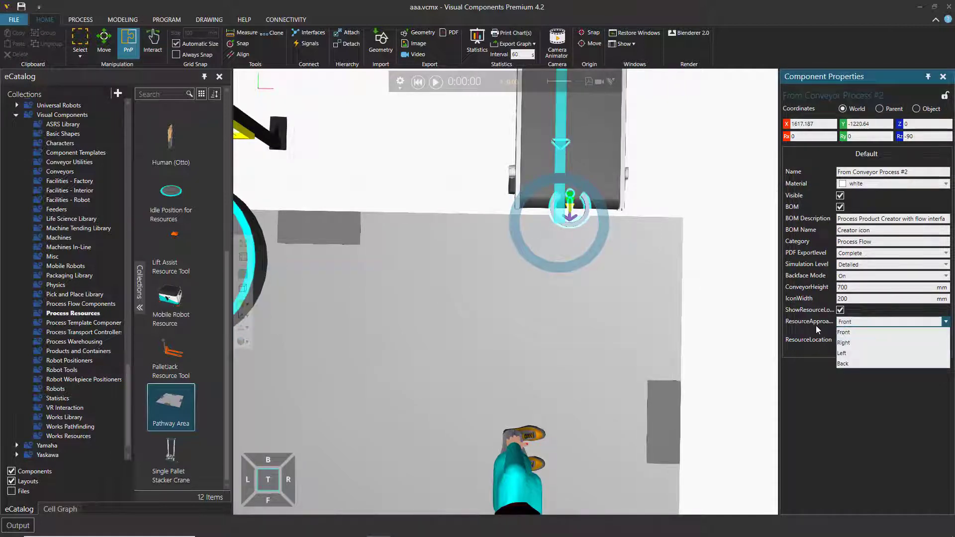
{"action": "left_click", "coordinate": [866, 325]}
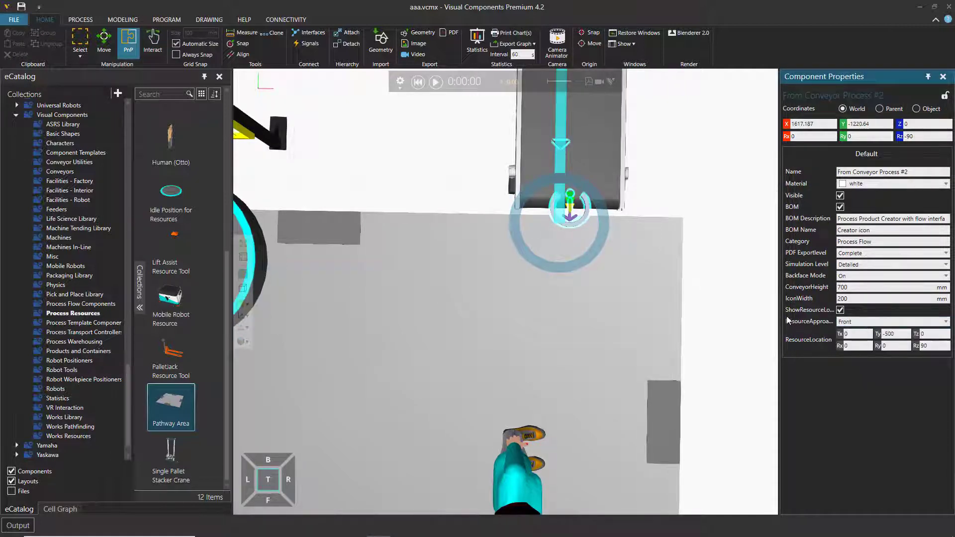
{"action": "left_click_drag", "start_coordinate": [779, 314], "coordinate": [749, 315]}
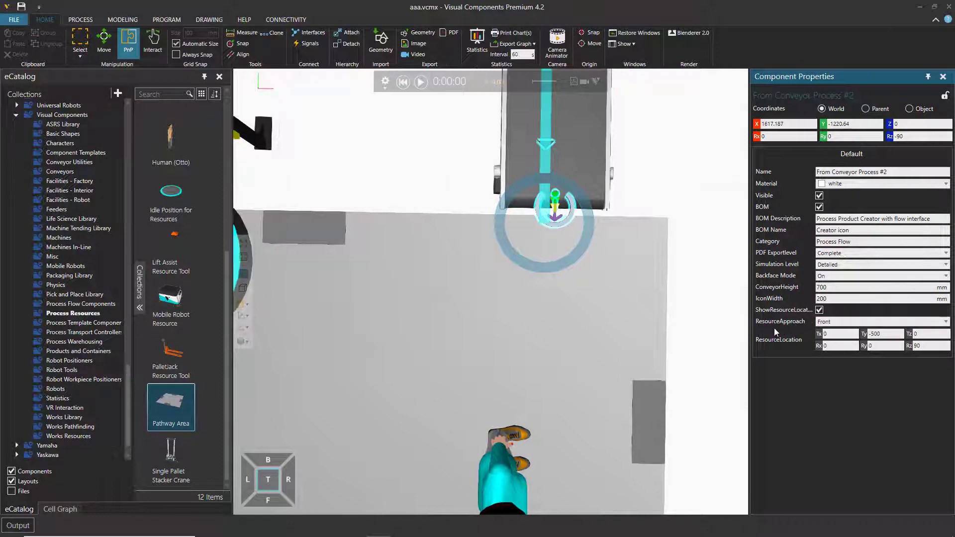
{"action": "left_click", "coordinate": [846, 324]}
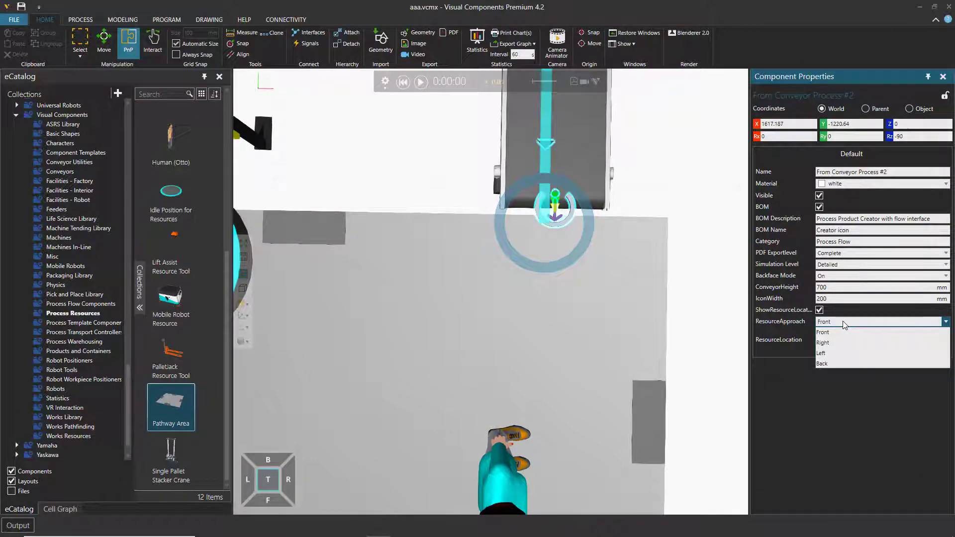
{"action": "left_click", "coordinate": [844, 325]}
{"action": "left_click", "coordinate": [844, 325]}
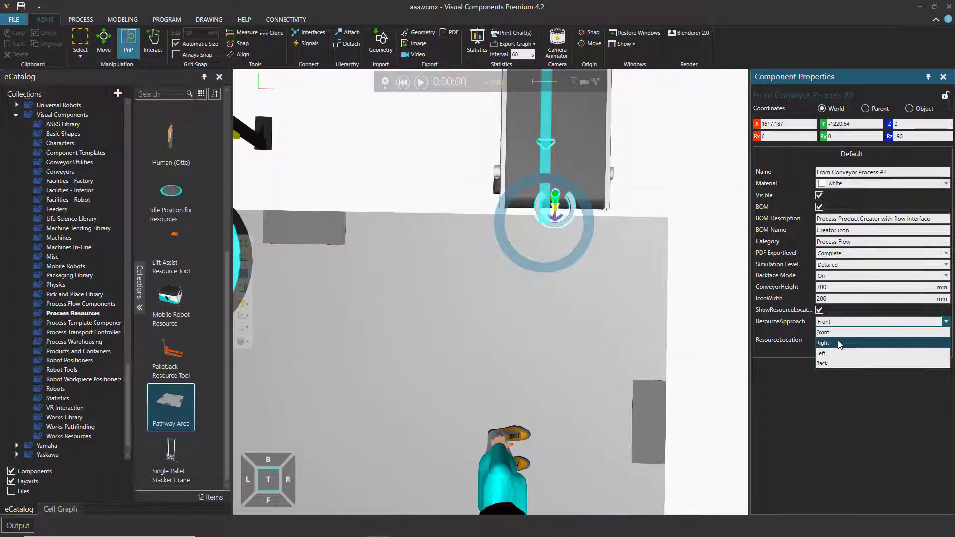
{"action": "left_click", "coordinate": [840, 344]}
{"action": "left_click", "coordinate": [843, 322]}
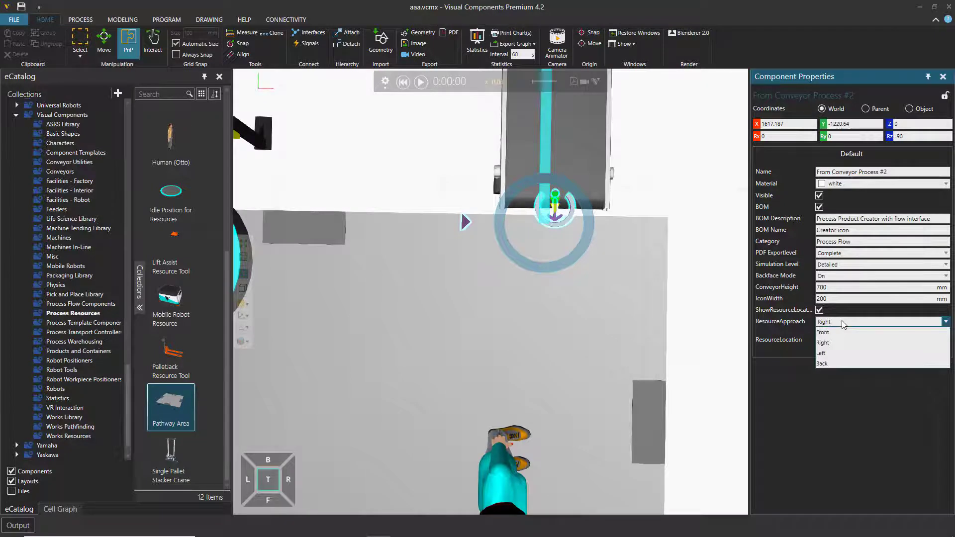
{"action": "left_click", "coordinate": [840, 363]}
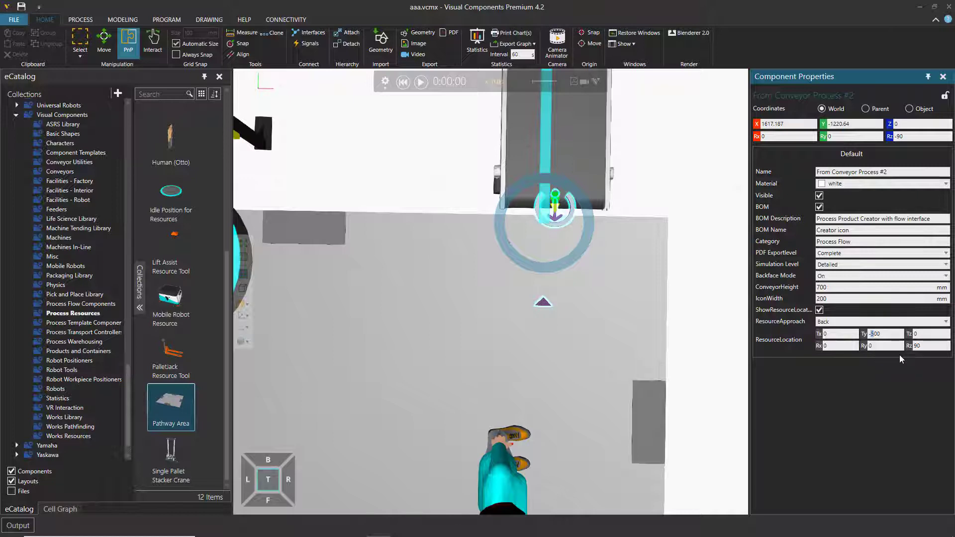
Try a ResourceLocation Ty of -100 for the conveyor process and restore it to -500
{"action": "key", "text": "Return"}
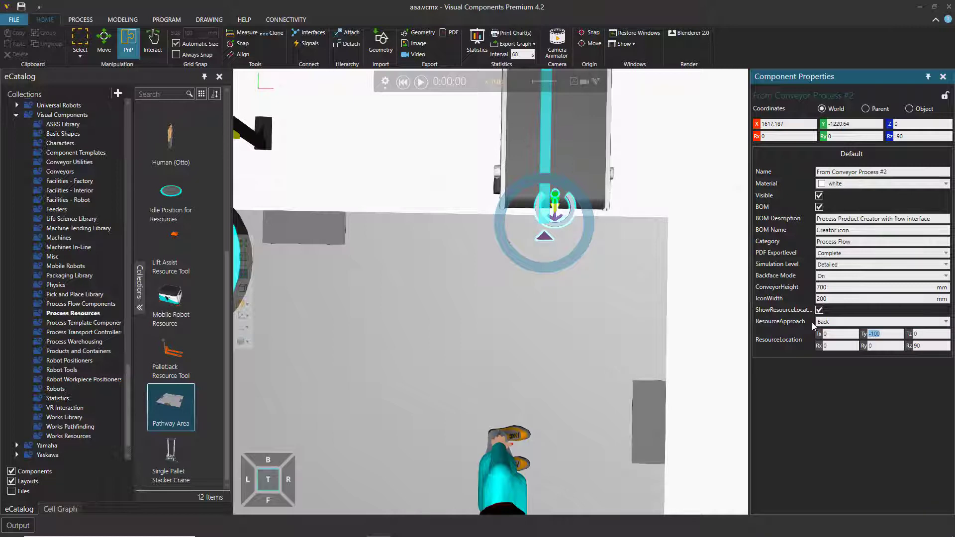
{"action": "left_click", "coordinate": [875, 335]}
{"action": "type", "text": "-5"}
{"action": "key", "text": "Return"}
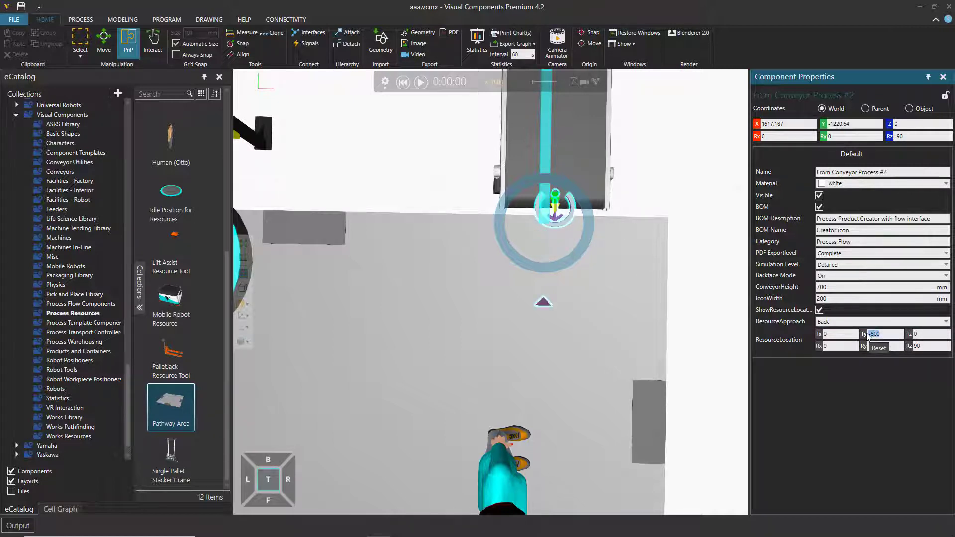
Set the conveyor process's ResourceLocation Ty to -200 to place the operator's standing point closer to the conveyor end
{"action": "right_click_drag", "start_coordinate": [677, 348], "coordinate": [639, 338]}
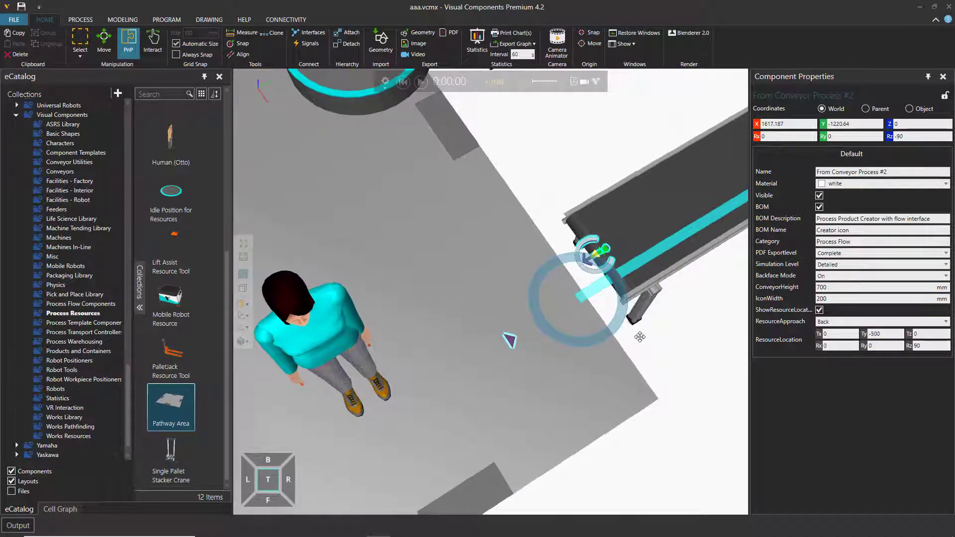
{"action": "left_click", "coordinate": [874, 334]}
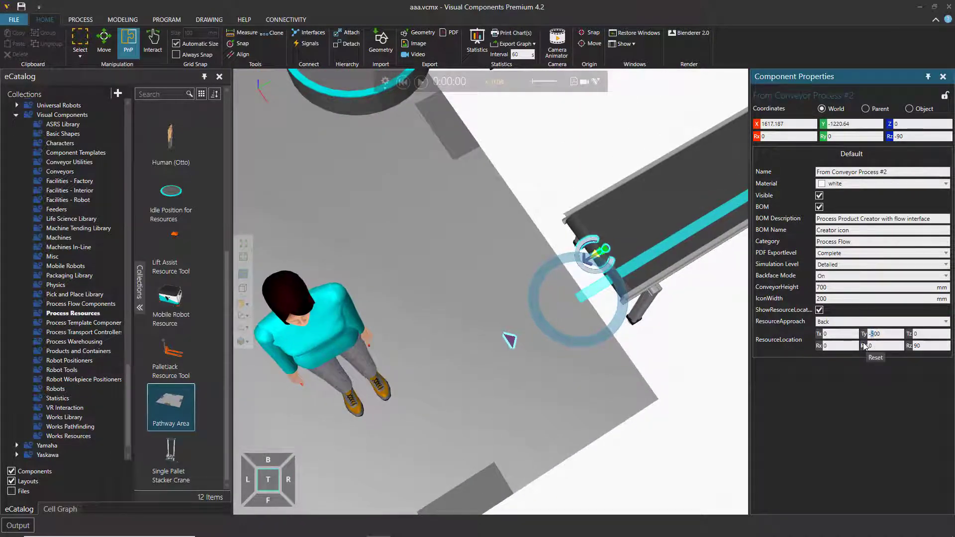
{"action": "key", "text": "Return"}
{"action": "right_click_drag", "start_coordinate": [725, 396], "coordinate": [551, 252]}
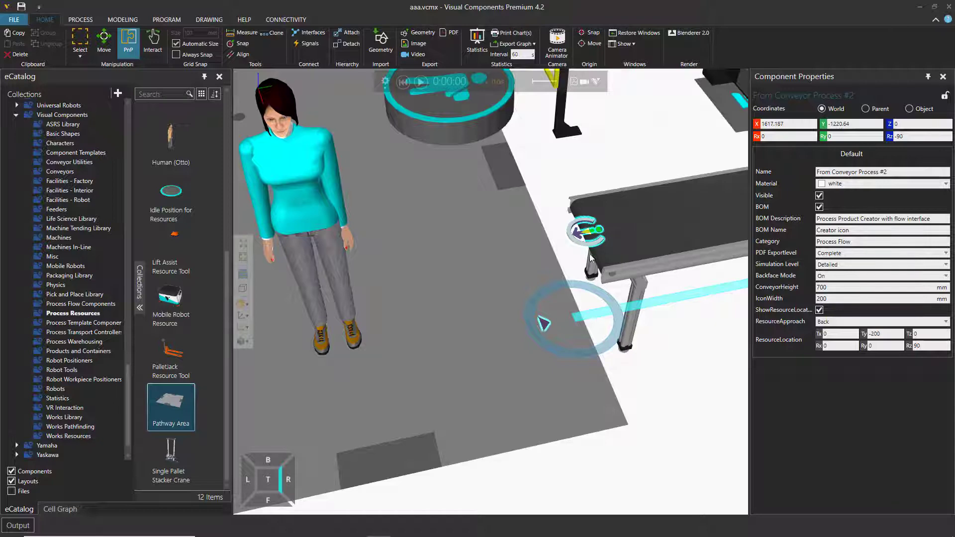
{"action": "right_click_drag", "start_coordinate": [632, 328], "coordinate": [656, 356]}
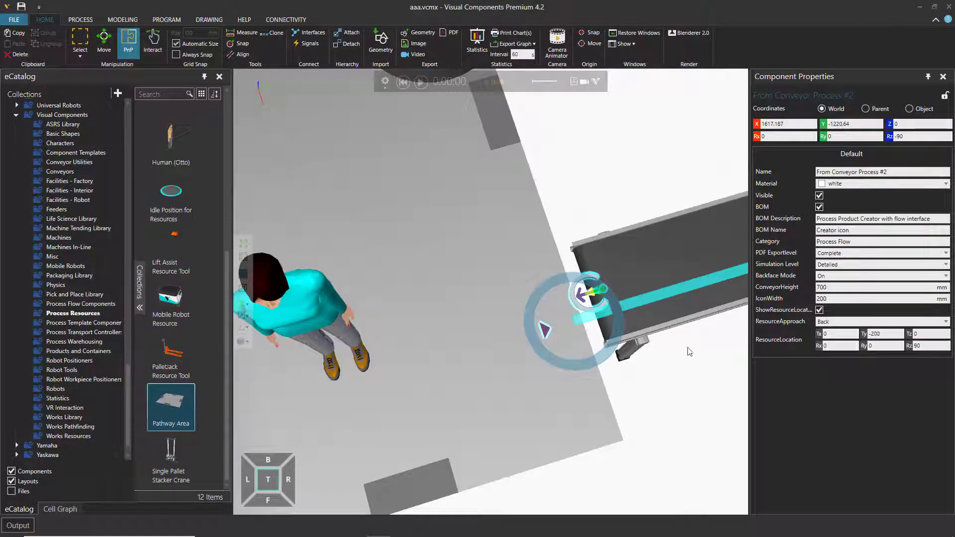
{"action": "left_click", "coordinate": [848, 323]}
{"action": "left_click", "coordinate": [847, 322]}
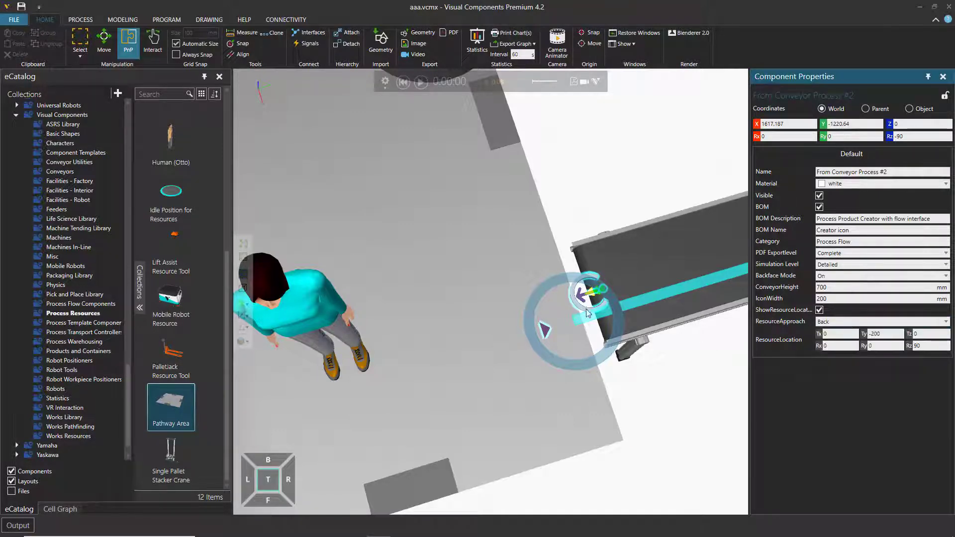
For the Process Sink, try ResourceApproach Back and Right, and set it to Left
{"action": "right_click_drag", "start_coordinate": [583, 424], "coordinate": [617, 419]}
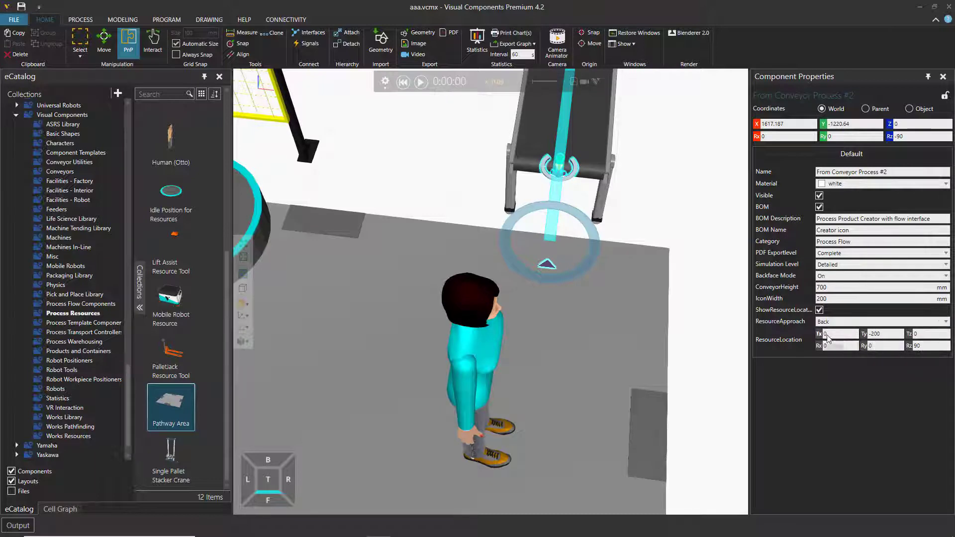
{"action": "scroll", "coordinate": [599, 377], "scroll_direction": "down", "scroll_amount": 3}
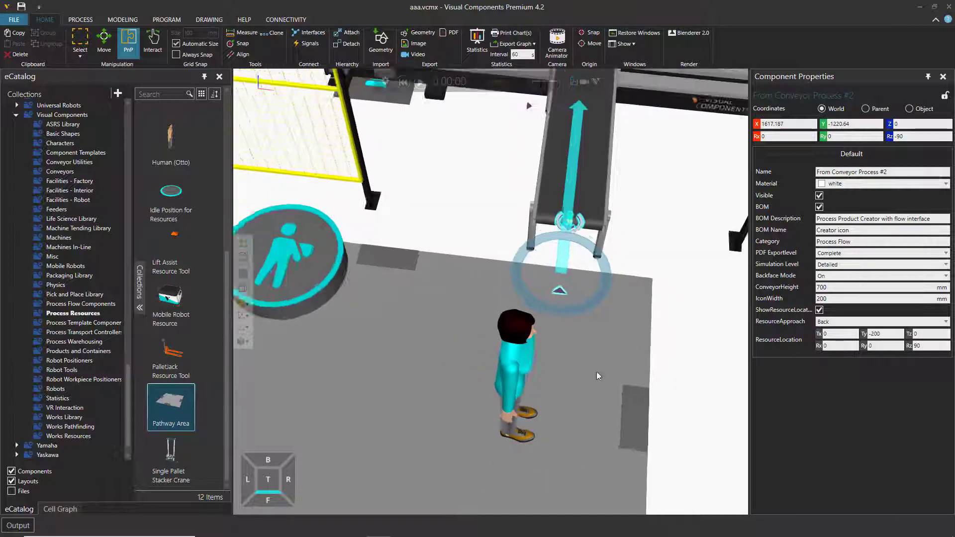
{"action": "right_click_drag", "start_coordinate": [431, 438], "coordinate": [501, 338]}
{"action": "mouse_move", "coordinate": [539, 404]}
{"action": "right_mouse_down"}
{"action": "mouse_move", "coordinate": [522, 437]}
{"action": "mouse_move", "coordinate": [557, 331]}
{"action": "right_mouse_up"}
{"action": "right_click_drag", "start_coordinate": [560, 420], "coordinate": [576, 344]}
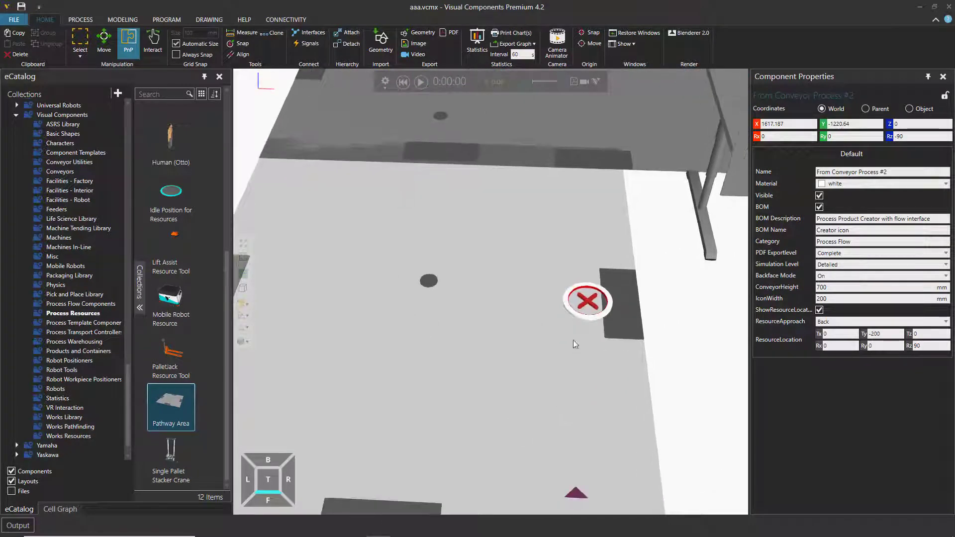
{"action": "left_click", "coordinate": [585, 320]}
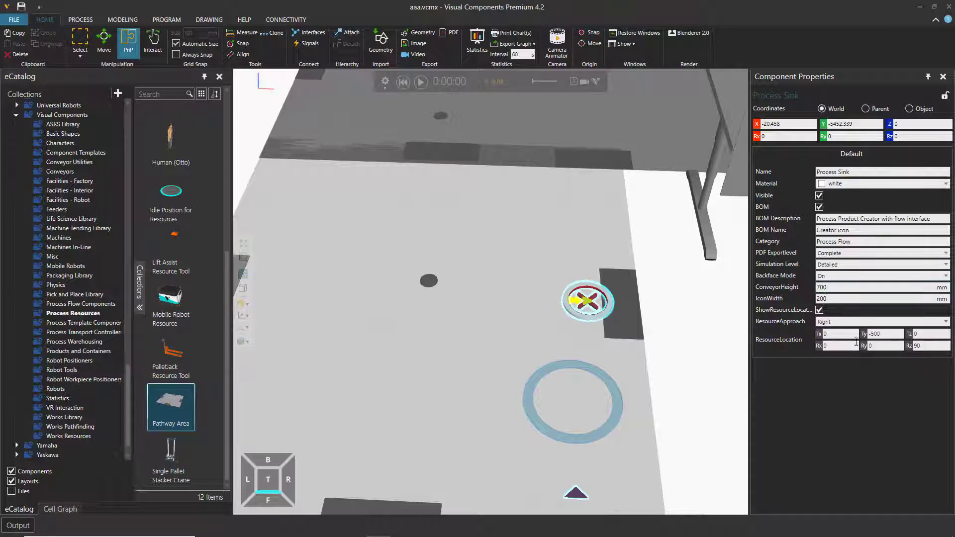
{"action": "left_click", "coordinate": [849, 321]}
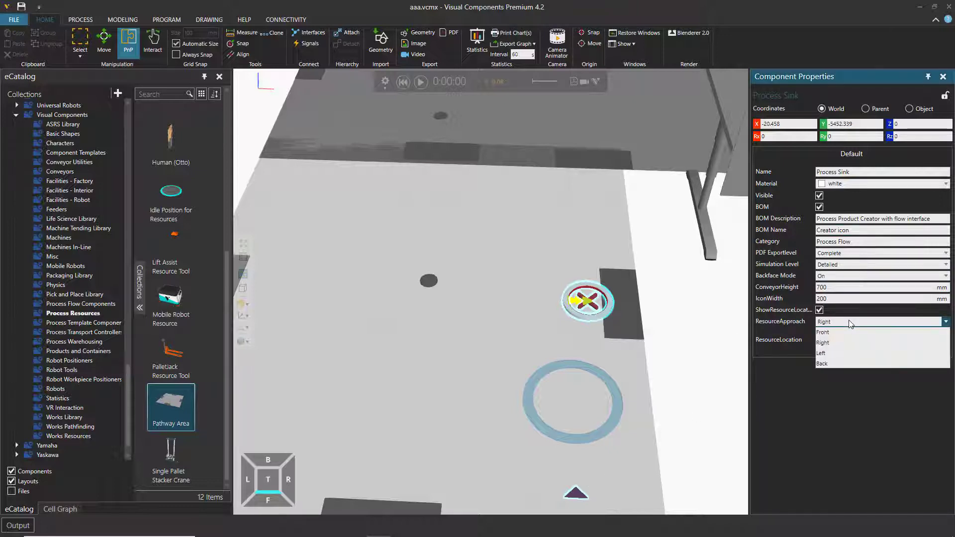
{"action": "left_click", "coordinate": [843, 361]}
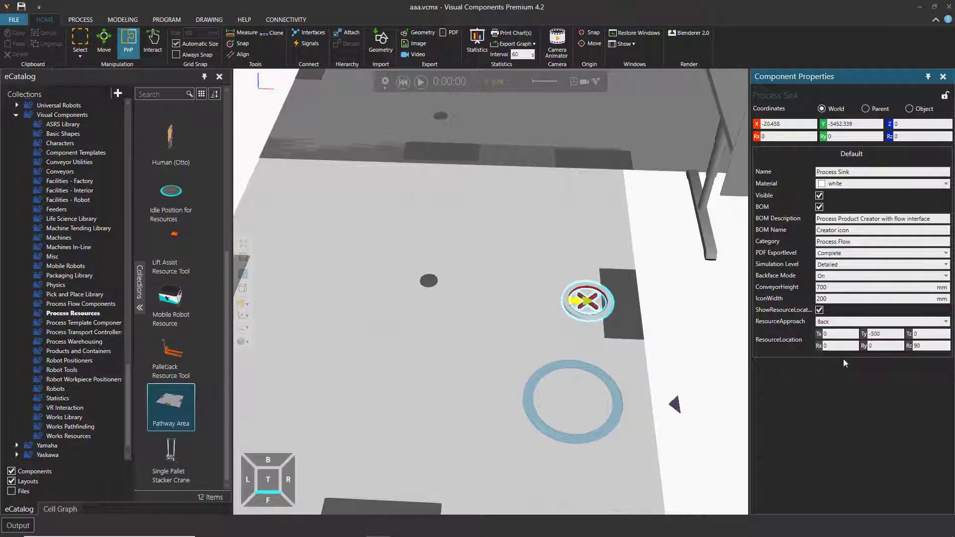
{"action": "left_click", "coordinate": [843, 322]}
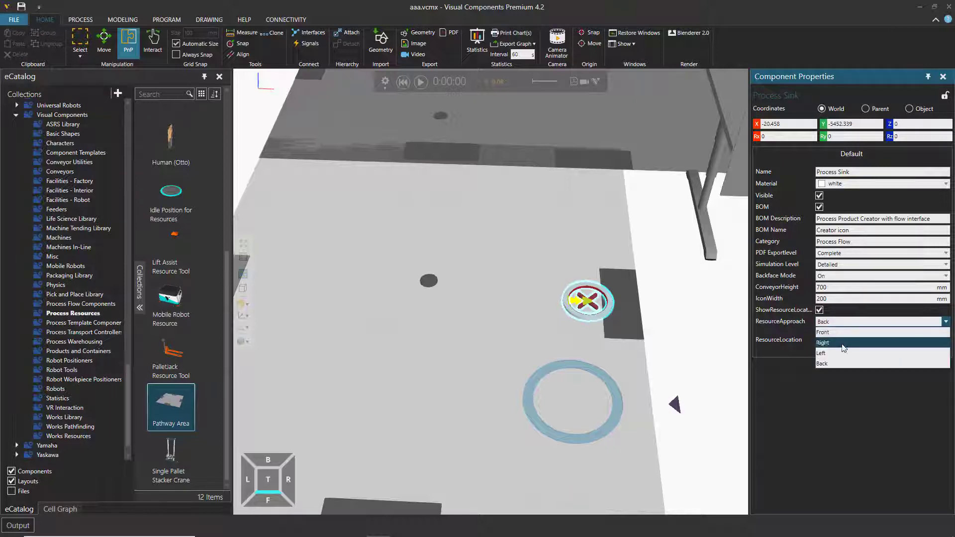
{"action": "left_click", "coordinate": [844, 348]}
{"action": "left_click", "coordinate": [844, 322]}
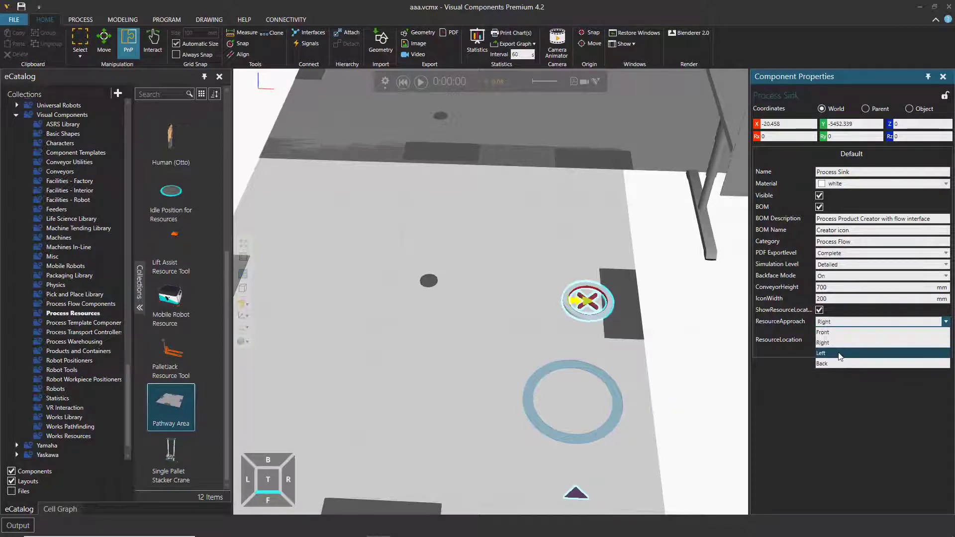
{"action": "left_click", "coordinate": [839, 352]}
Examine the sink's approach point from above and the Manual Workstation's resource location relative to the pathways
{"action": "right_click_drag", "start_coordinate": [674, 379], "coordinate": [674, 393]}
{"action": "right_click_drag", "start_coordinate": [672, 428], "coordinate": [652, 347]}
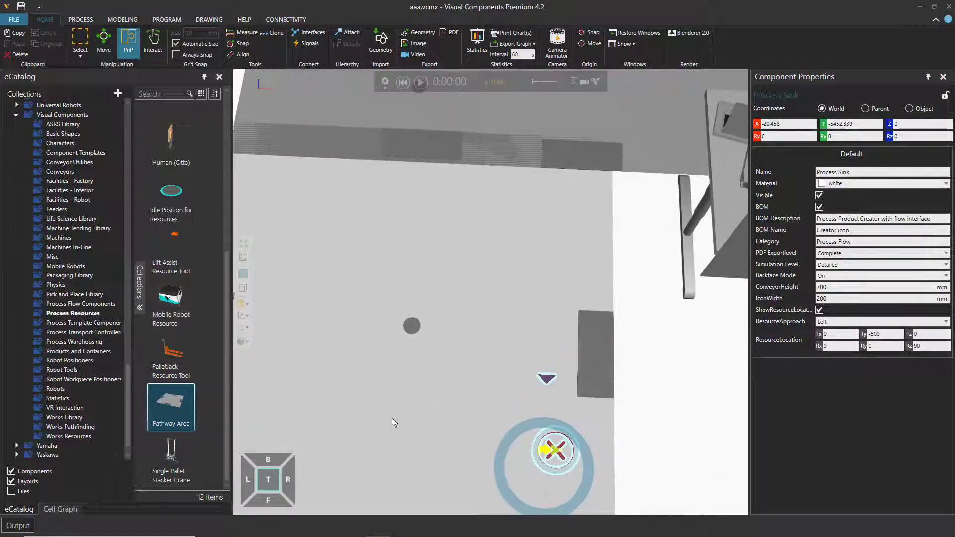
{"action": "left_click", "coordinate": [272, 485]}
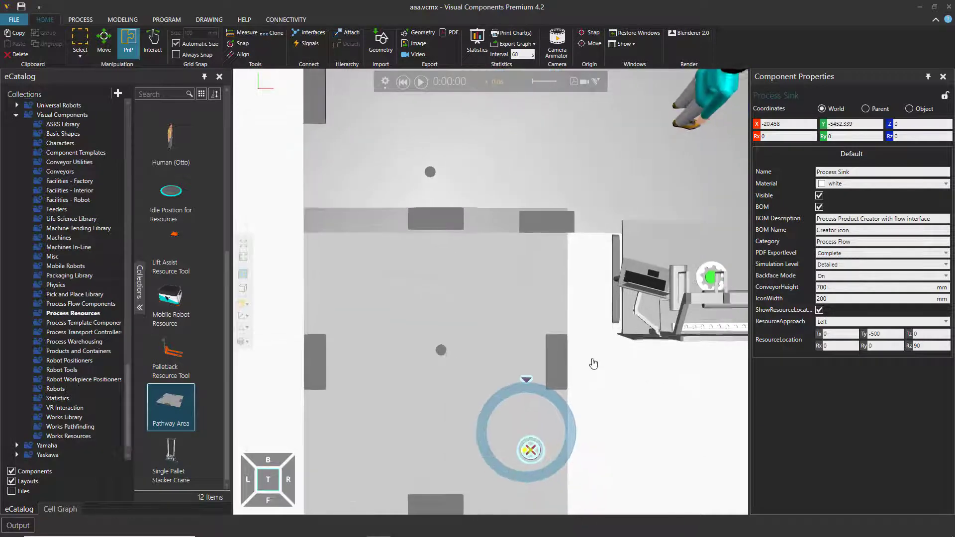
{"action": "scroll", "coordinate": [594, 364], "scroll_direction": "down", "scroll_amount": 5}
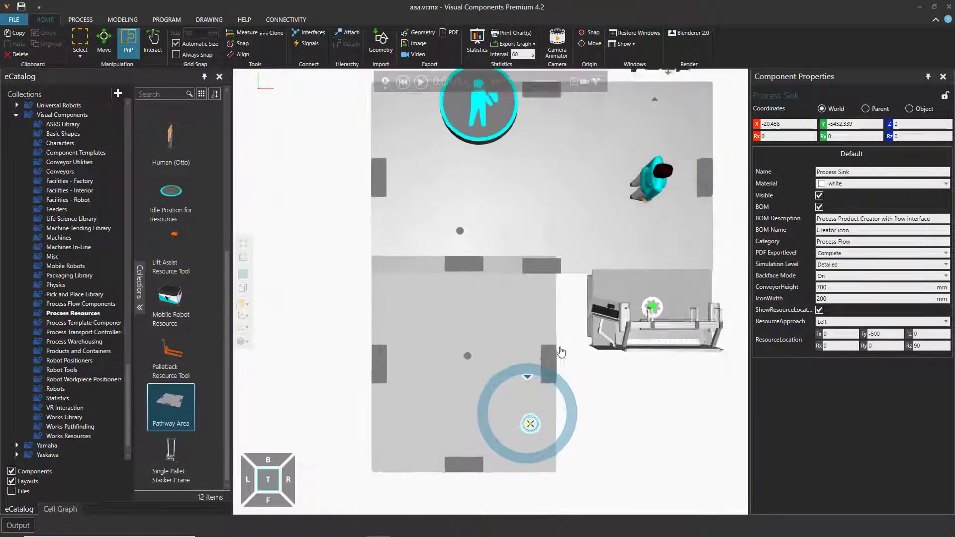
{"action": "left_click", "coordinate": [650, 343]}
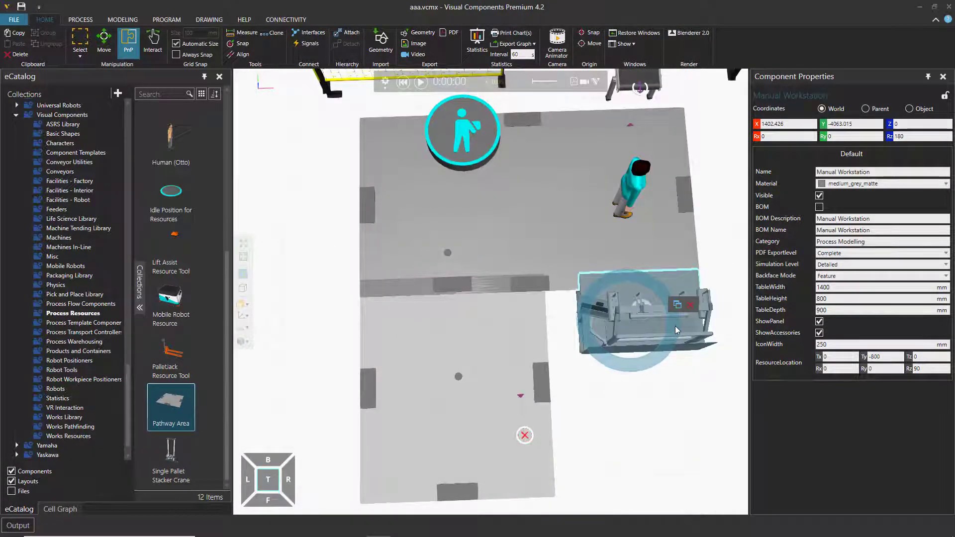
{"action": "middle_click_drag", "start_coordinate": [683, 399], "coordinate": [646, 430]}
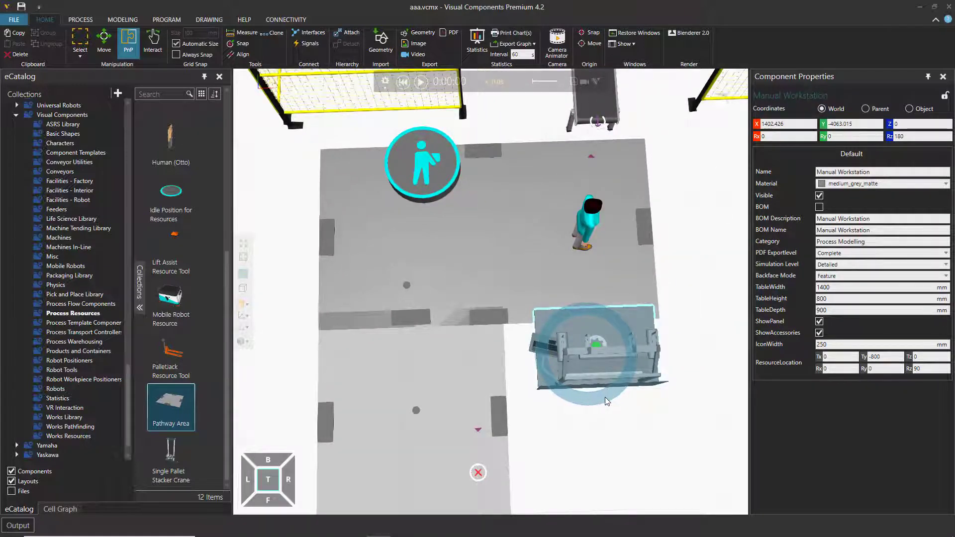
{"action": "right_click_drag", "start_coordinate": [597, 437], "coordinate": [602, 444]}
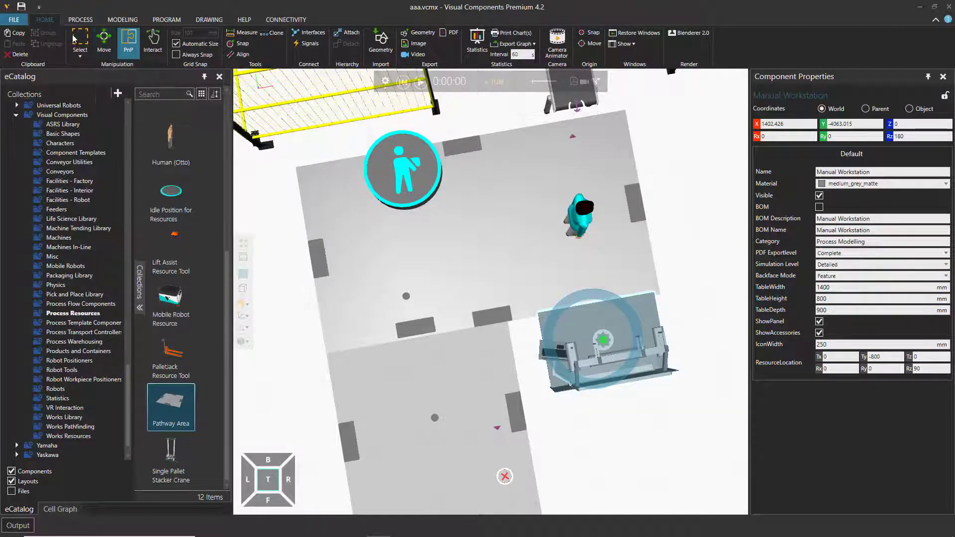
Show the process editor and open the Manual Workstation's ManualProcess routine
{"action": "left_click", "coordinate": [81, 21]}
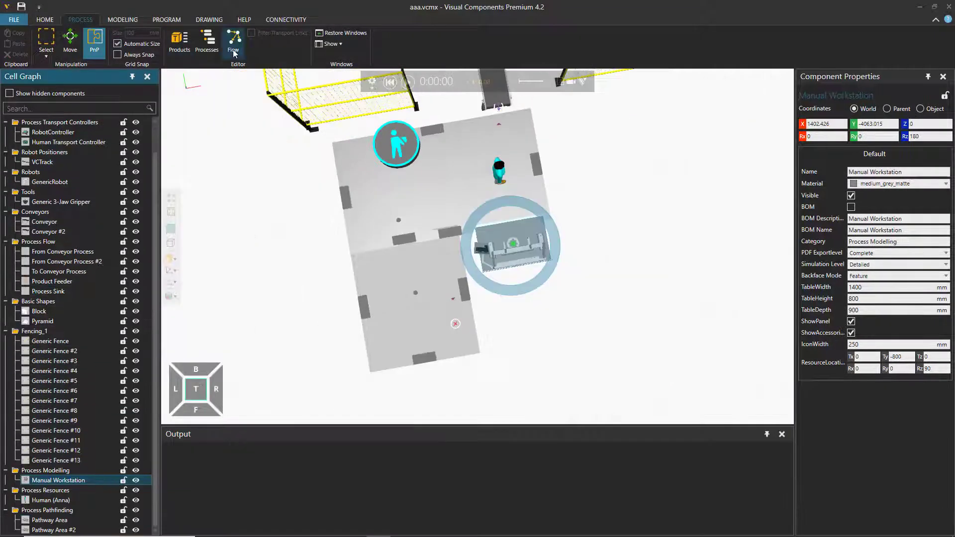
{"action": "left_click", "coordinate": [207, 42]}
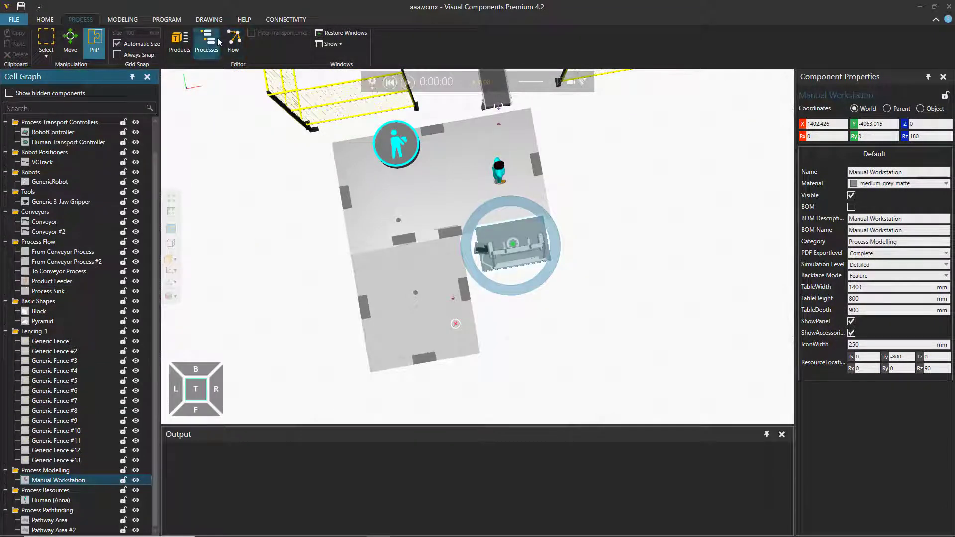
{"action": "double_click", "coordinate": [549, 244]}
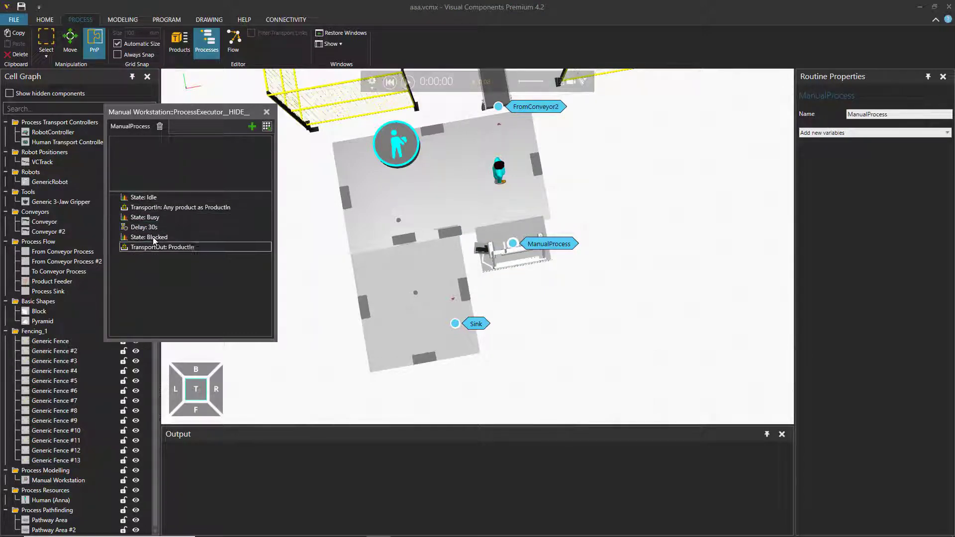
Set the Delay statement in the ManualProcess routine to 10 s
{"action": "left_click", "coordinate": [171, 226]}
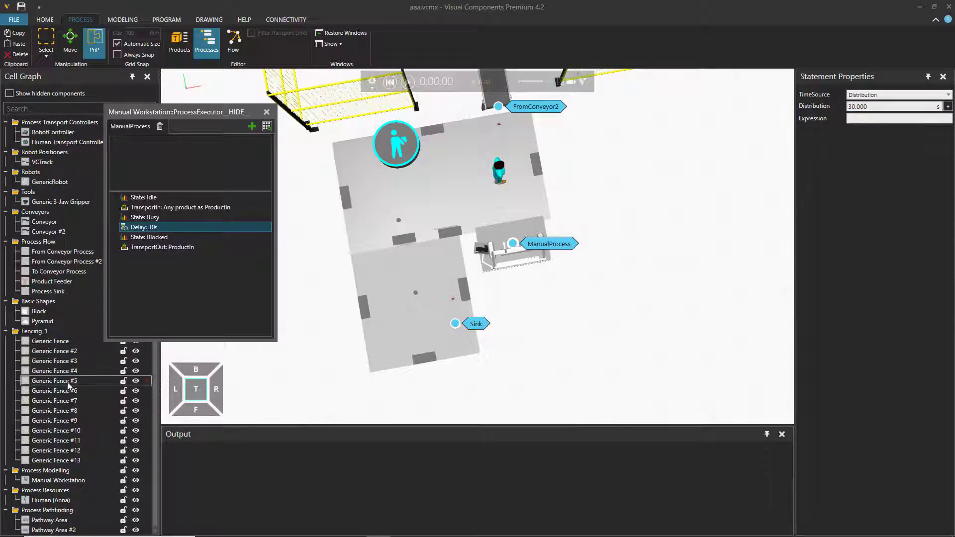
{"action": "left_click_drag", "start_coordinate": [873, 108], "coordinate": [841, 109]}
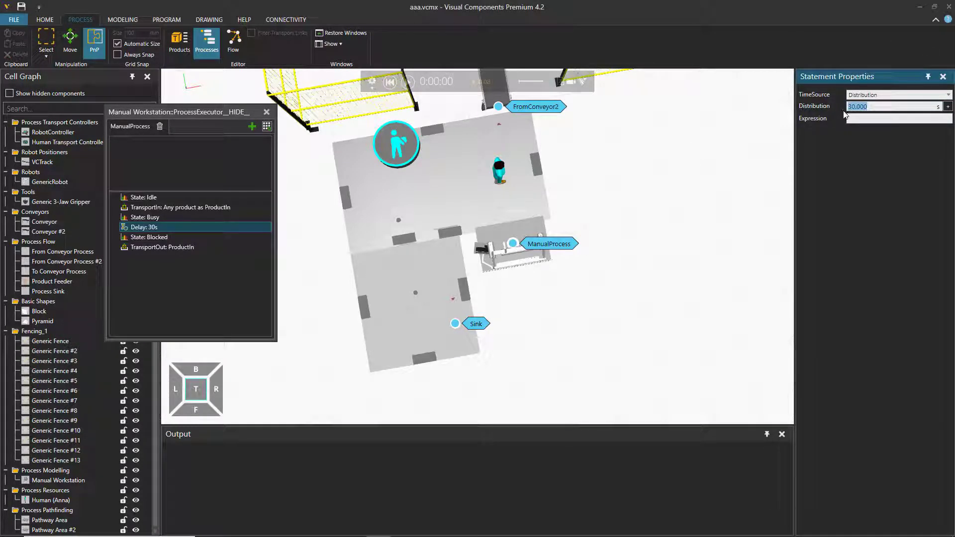
{"action": "type", "text": "10"}
{"action": "key", "text": "Return"}
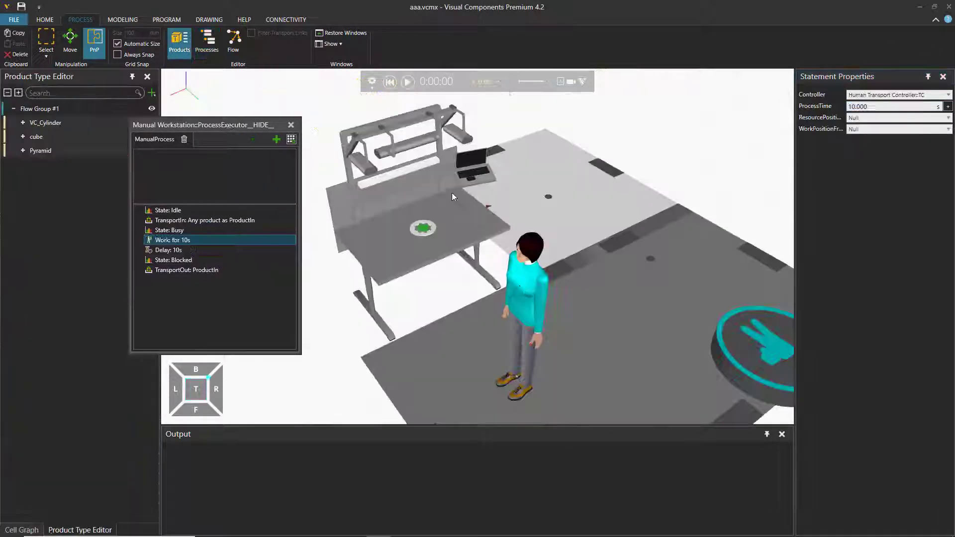
Show the process labels in the layout and delete the Work statement from the ManualProcess routine
{"action": "left_click", "coordinate": [208, 56]}
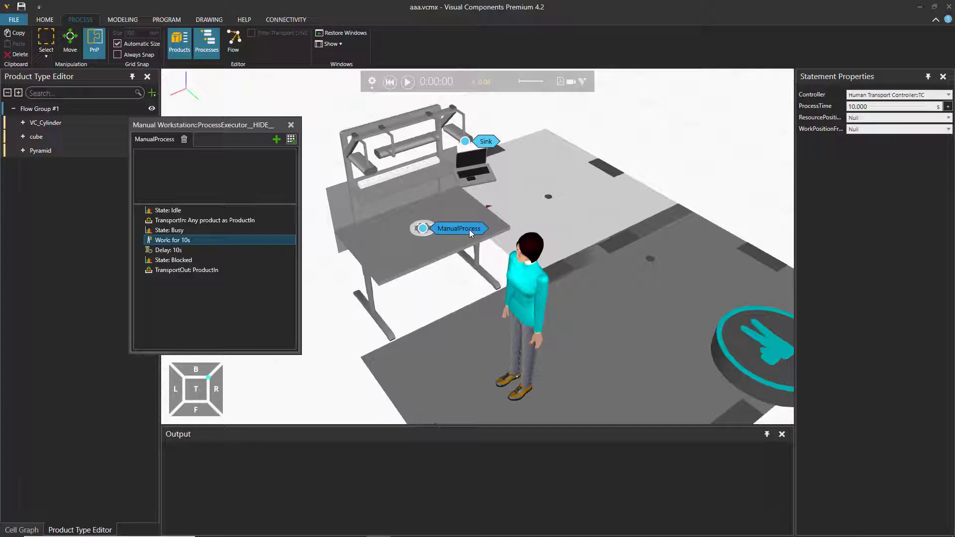
{"action": "left_click_drag", "start_coordinate": [211, 125], "coordinate": [269, 142]}
{"action": "right_click", "coordinate": [280, 258]}
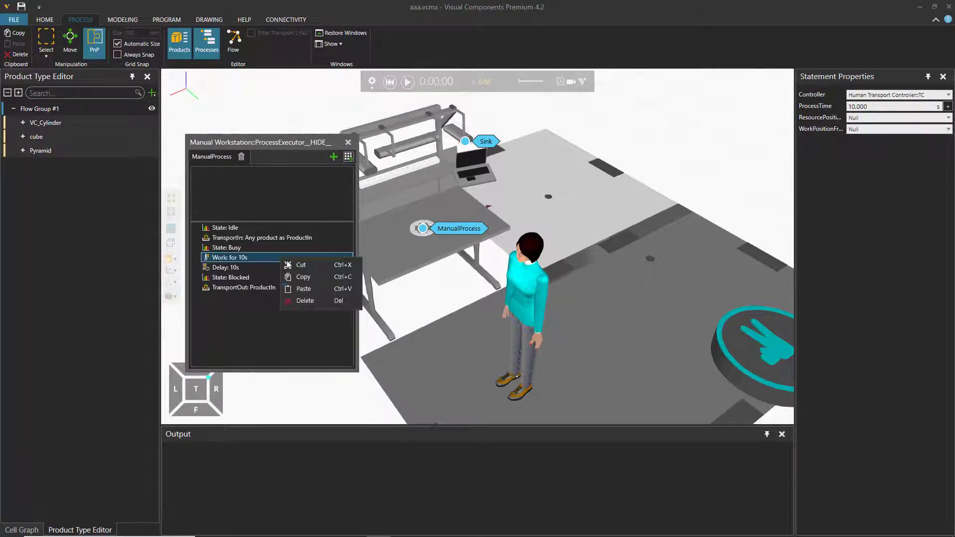
{"action": "left_click", "coordinate": [316, 303]}
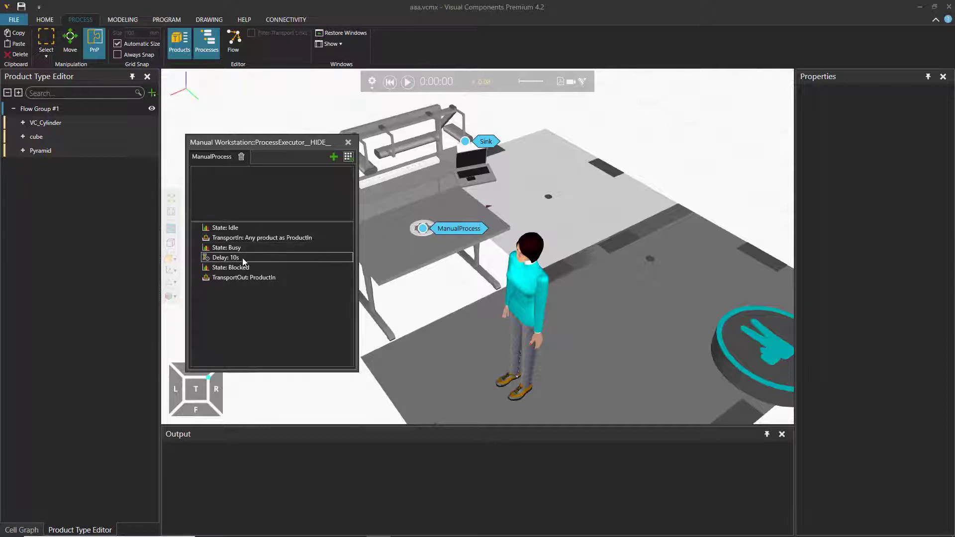
Replace the Delay statement in the ManualProcess routine with a new Work statement
{"action": "left_click", "coordinate": [255, 258]}
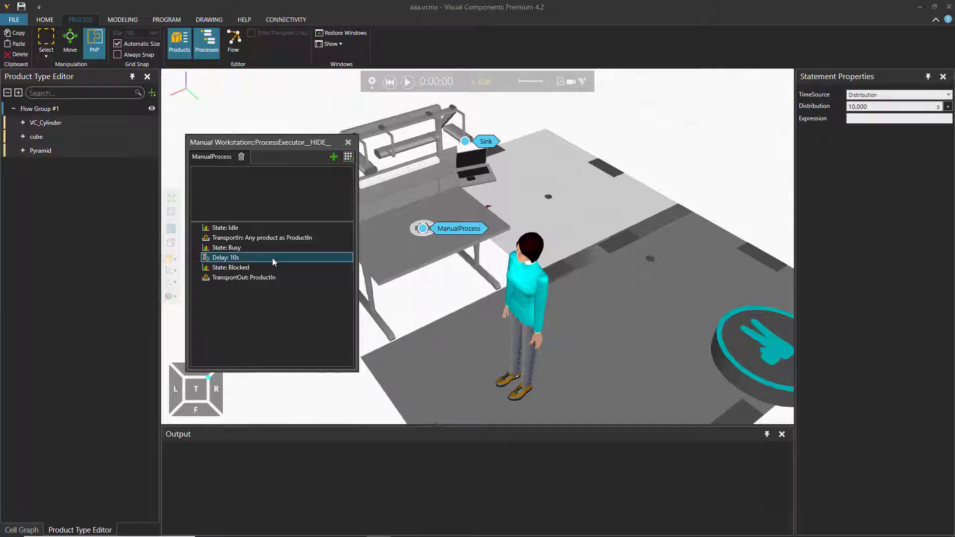
{"action": "left_click", "coordinate": [348, 157]}
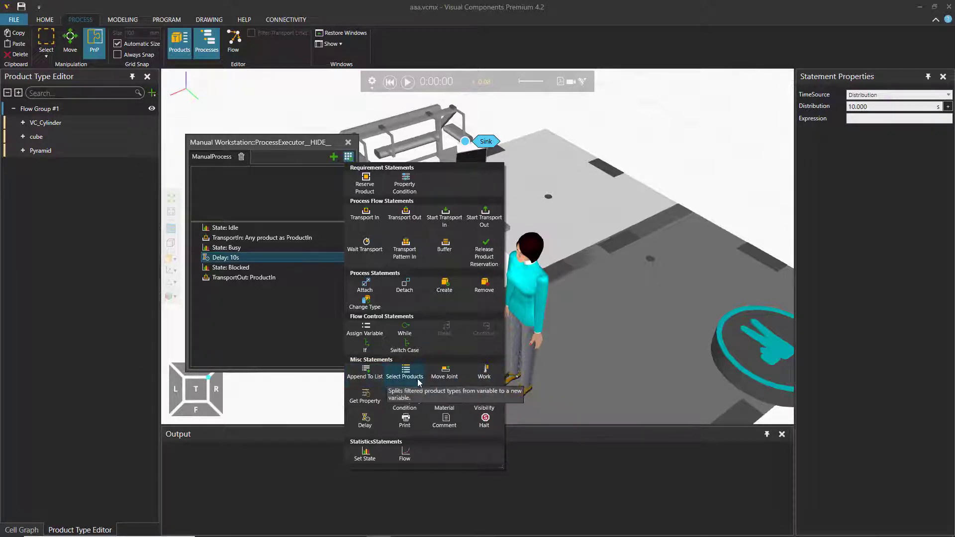
{"action": "left_click", "coordinate": [490, 380]}
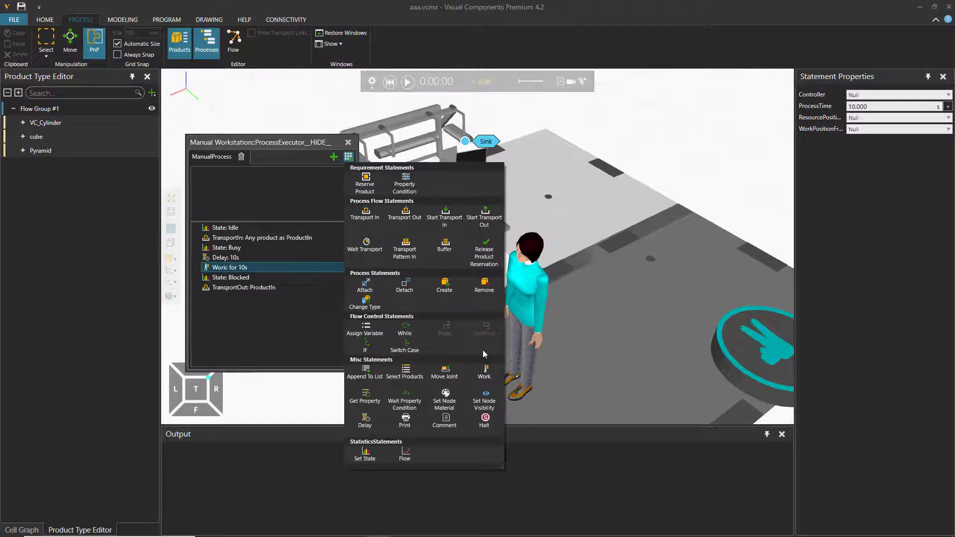
{"action": "left_click", "coordinate": [349, 156]}
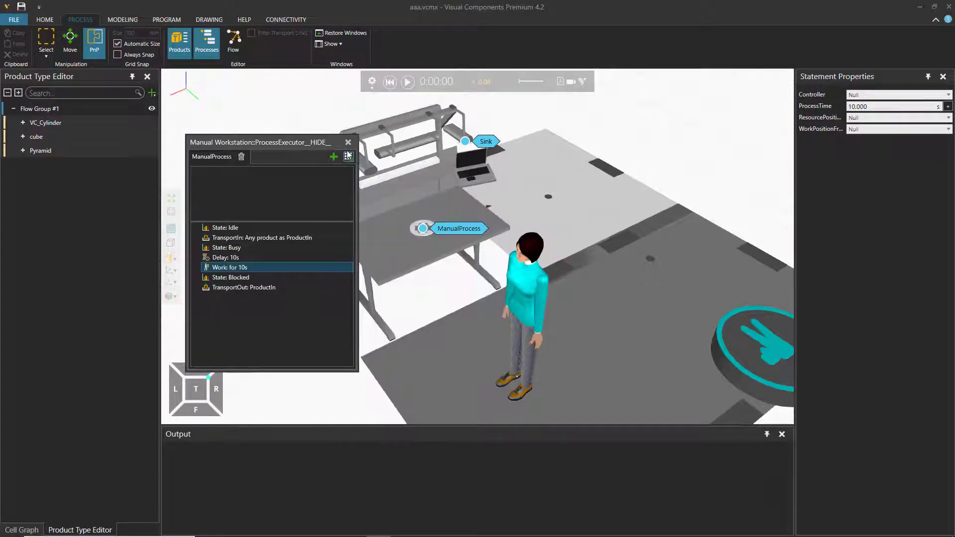
{"action": "left_click", "coordinate": [235, 258]}
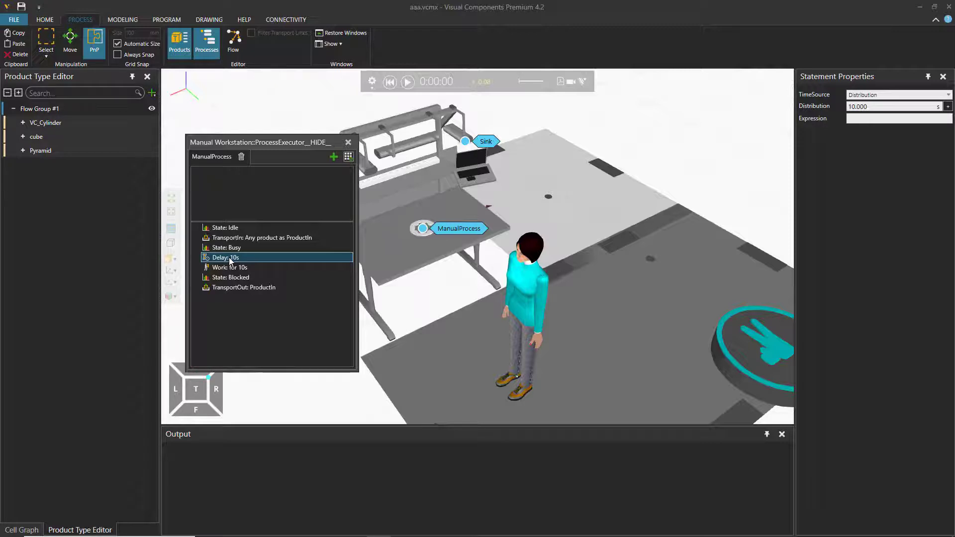
{"action": "key", "text": "Delete"}
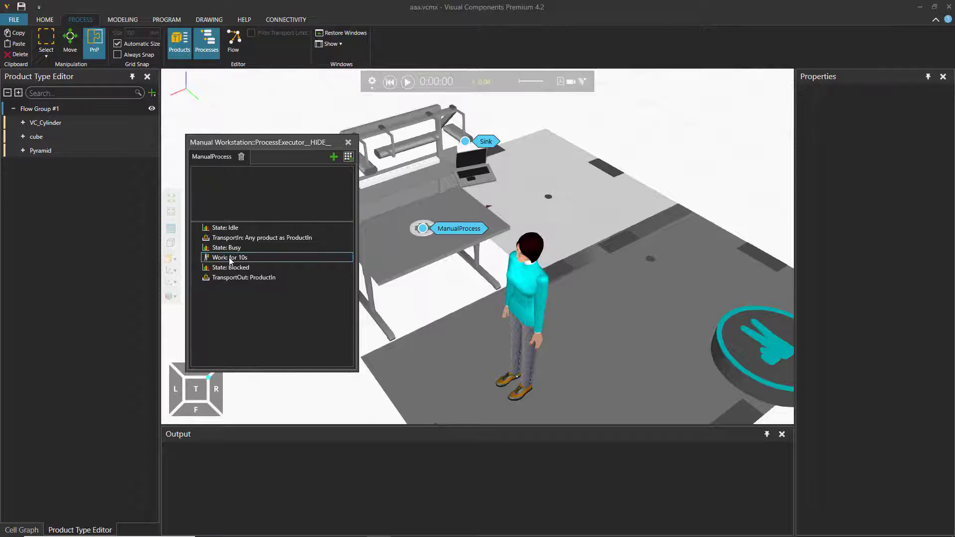
Assign Human Transport Controller::TC as the controller of the Work statement
{"action": "left_click", "coordinate": [245, 259]}
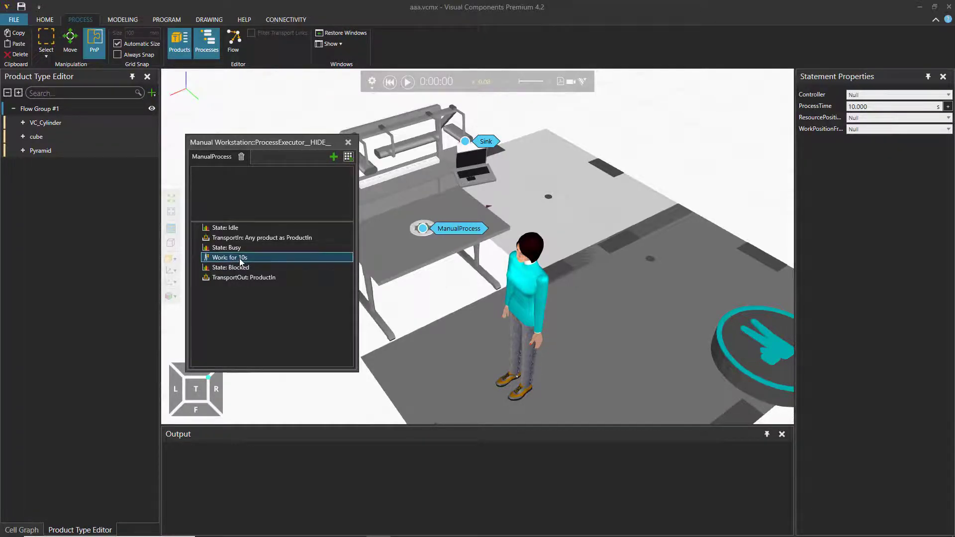
{"action": "left_click", "coordinate": [882, 95]}
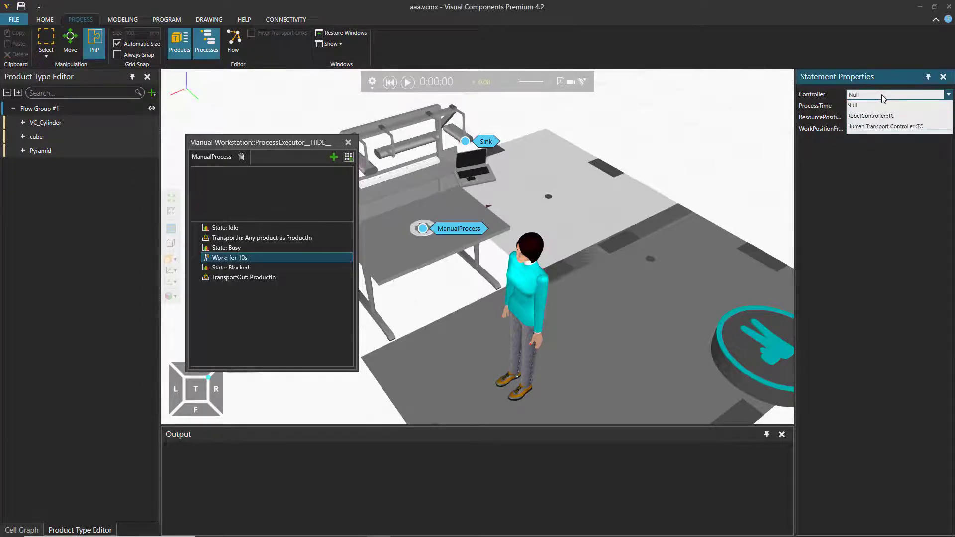
{"action": "left_click", "coordinate": [878, 128]}
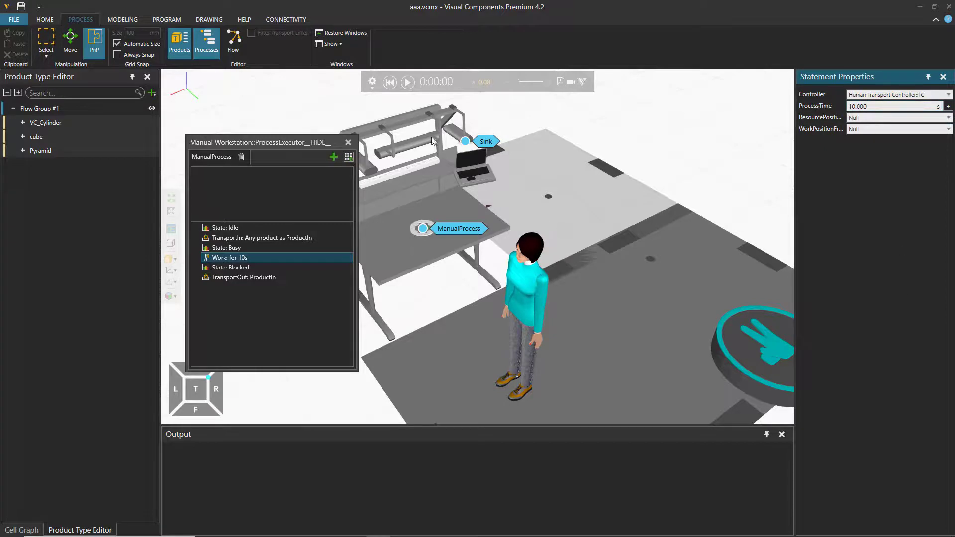
Run the simulation, watch the operator at the workstation with the routine window moved aside, and hide the process labels
{"action": "left_click", "coordinate": [408, 83]}
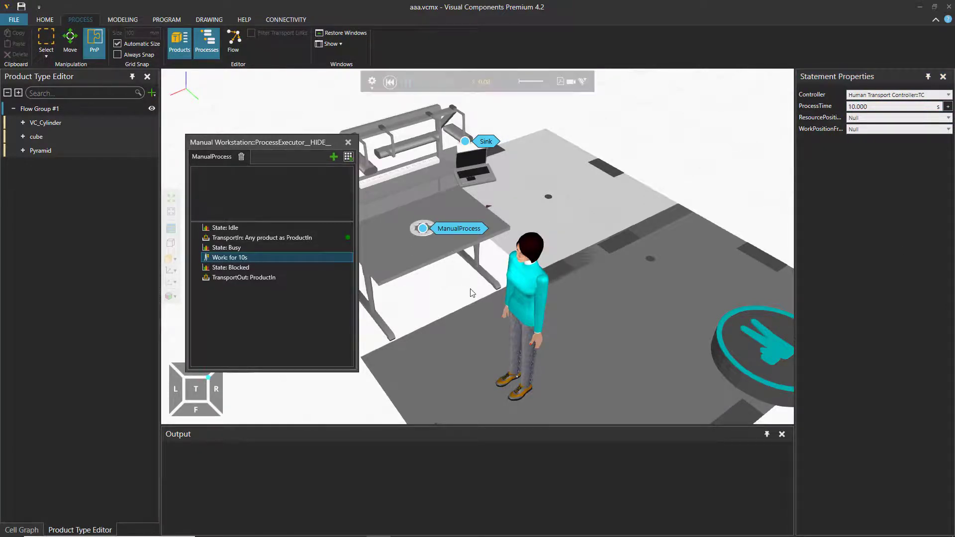
{"action": "scroll", "coordinate": [573, 332], "scroll_direction": "down", "scroll_amount": 2}
{"action": "middle_click_drag", "start_coordinate": [610, 346], "coordinate": [604, 307]}
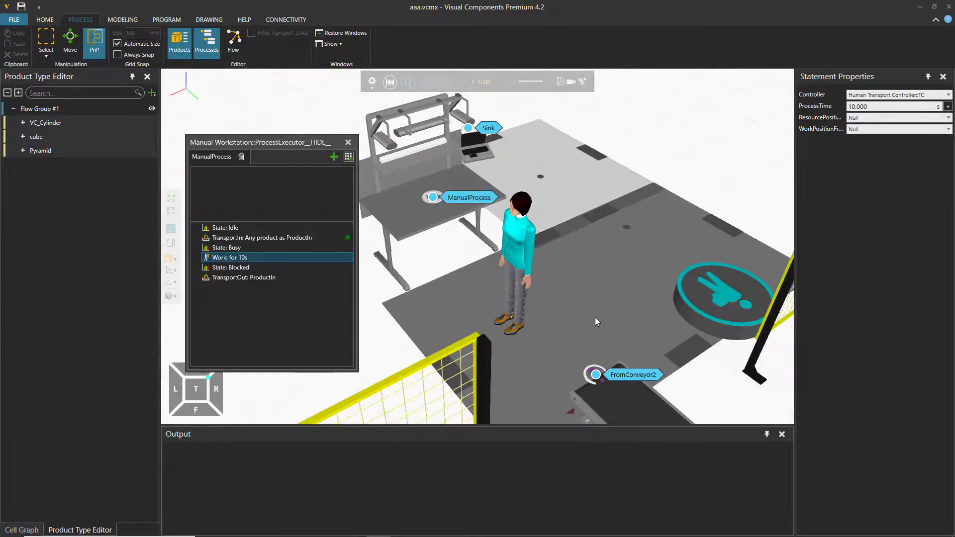
{"action": "scroll", "coordinate": [595, 317], "scroll_direction": "down", "scroll_amount": 1}
{"action": "right_click_drag", "start_coordinate": [601, 320], "coordinate": [614, 322]}
{"action": "middle_click_drag", "start_coordinate": [589, 334], "coordinate": [549, 338]}
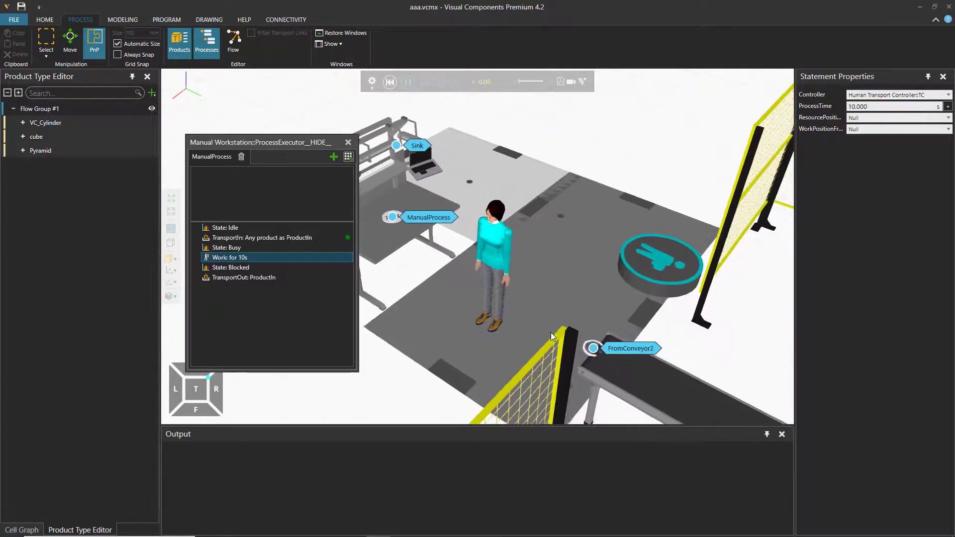
{"action": "left_click_drag", "start_coordinate": [273, 143], "coordinate": [126, 179]}
{"action": "scroll", "coordinate": [449, 318], "scroll_direction": "down", "scroll_amount": 2}
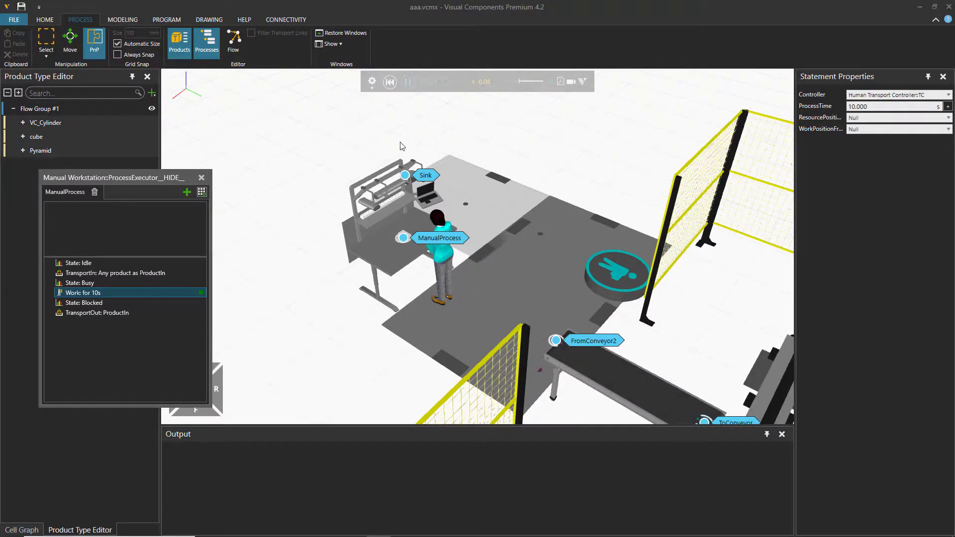
{"action": "left_click", "coordinate": [209, 50]}
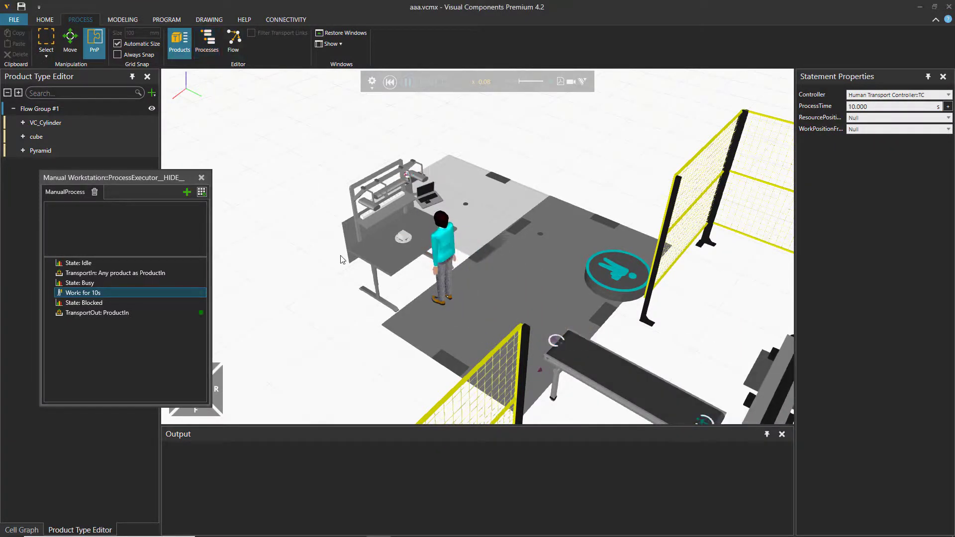